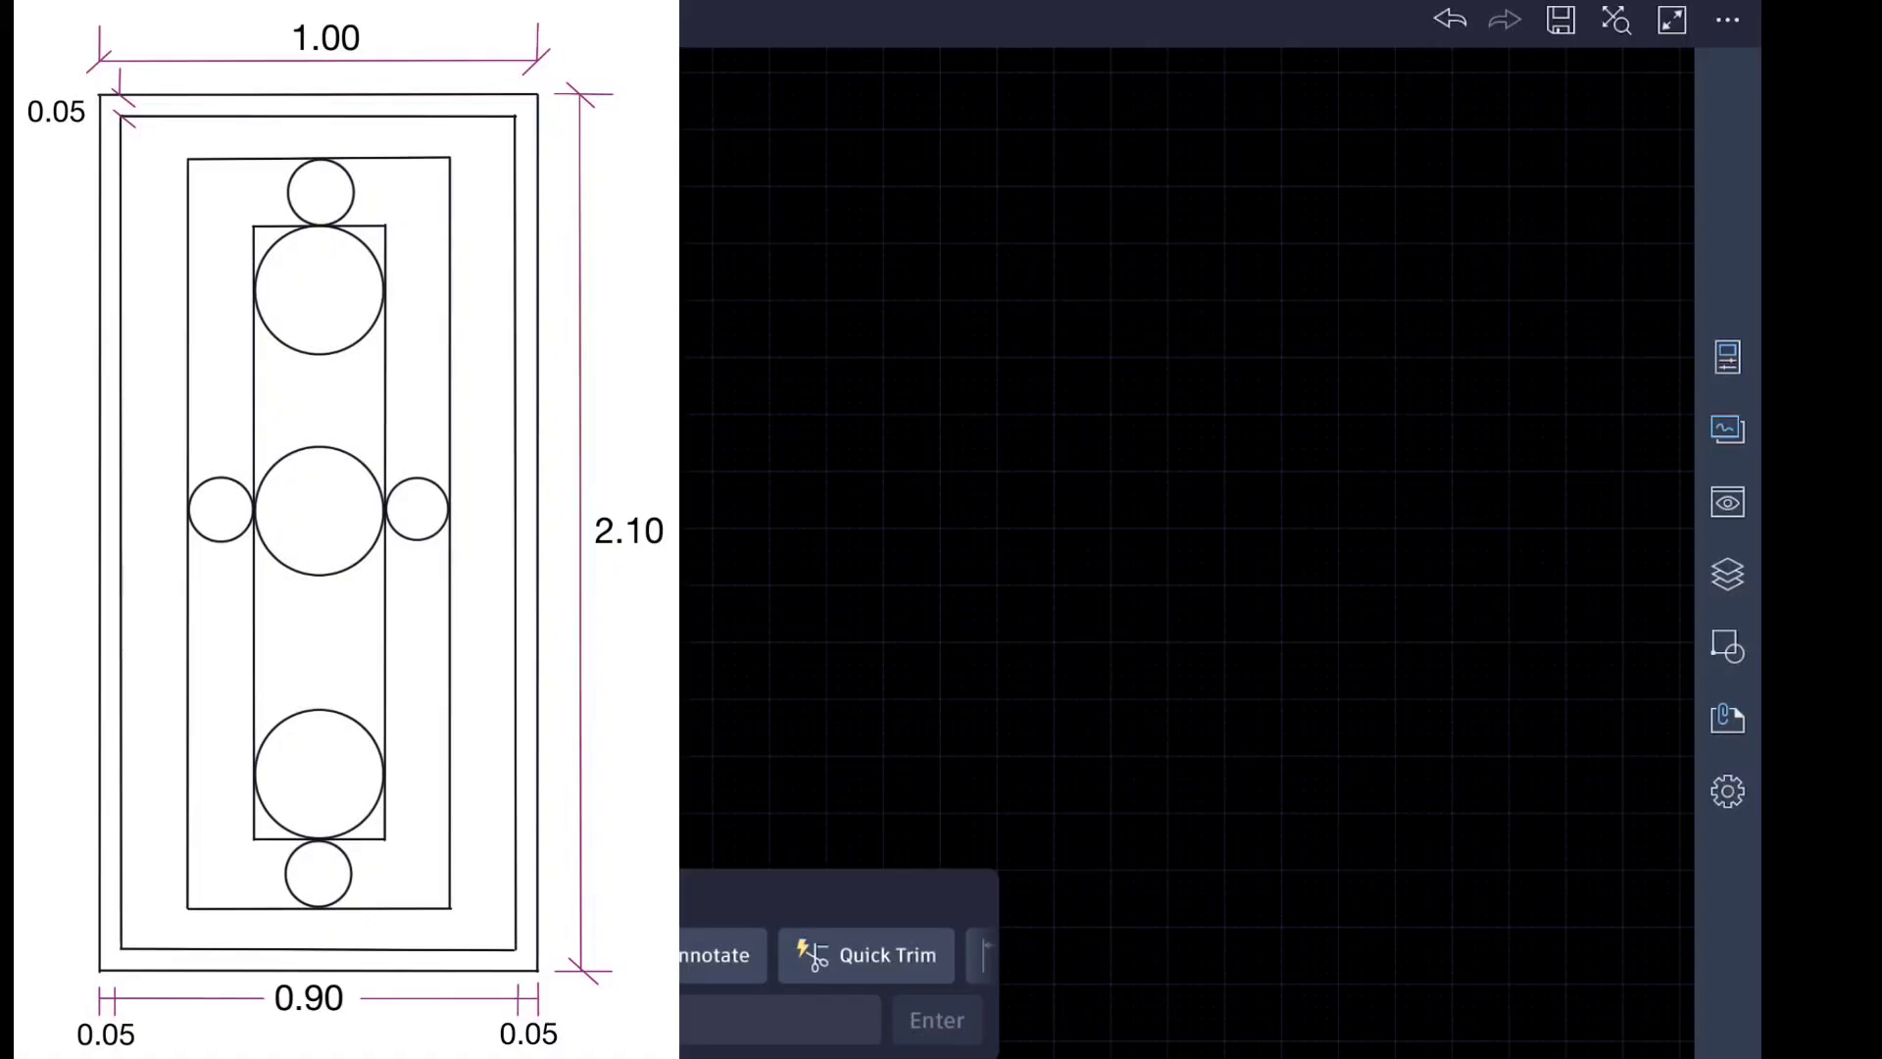
Step: Set the drafting insertion scale to Meters and linear precision to 0.00
left_click(1728, 791)
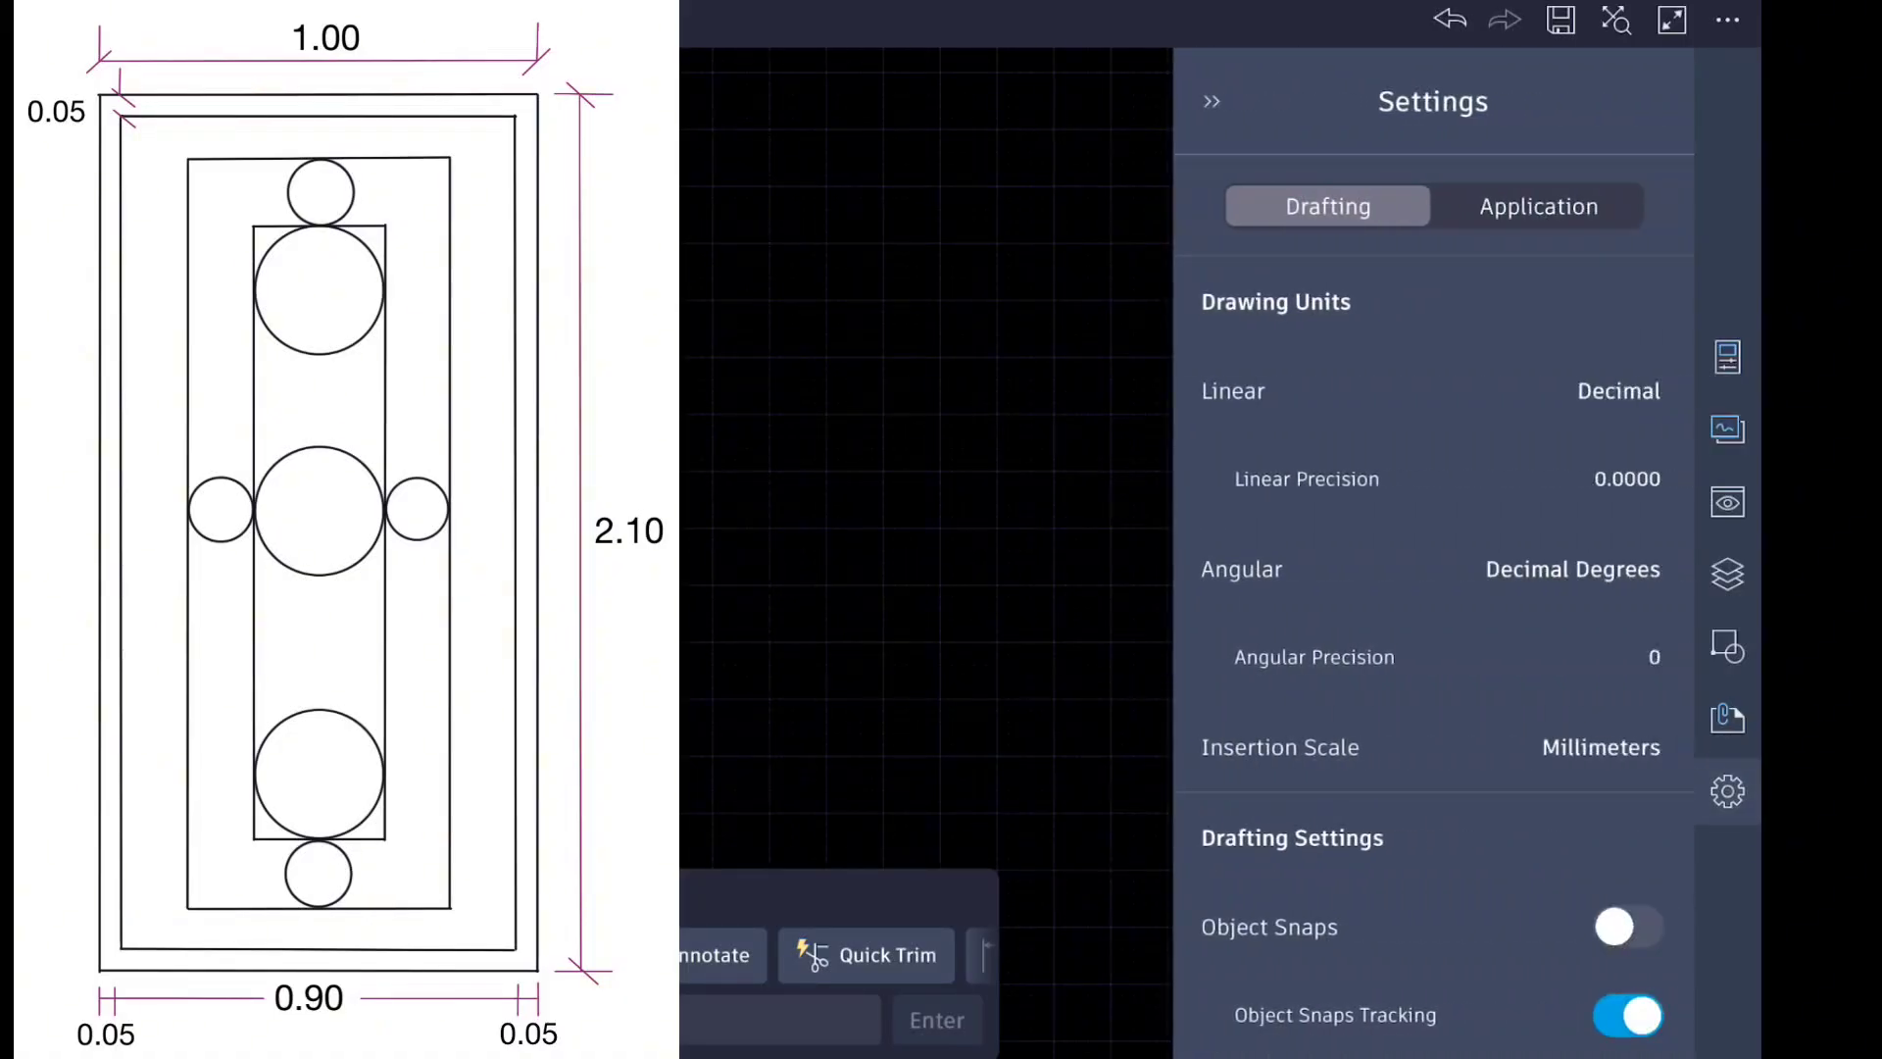
left_click(1431, 747)
scroll(1373, 491, "down", 1)
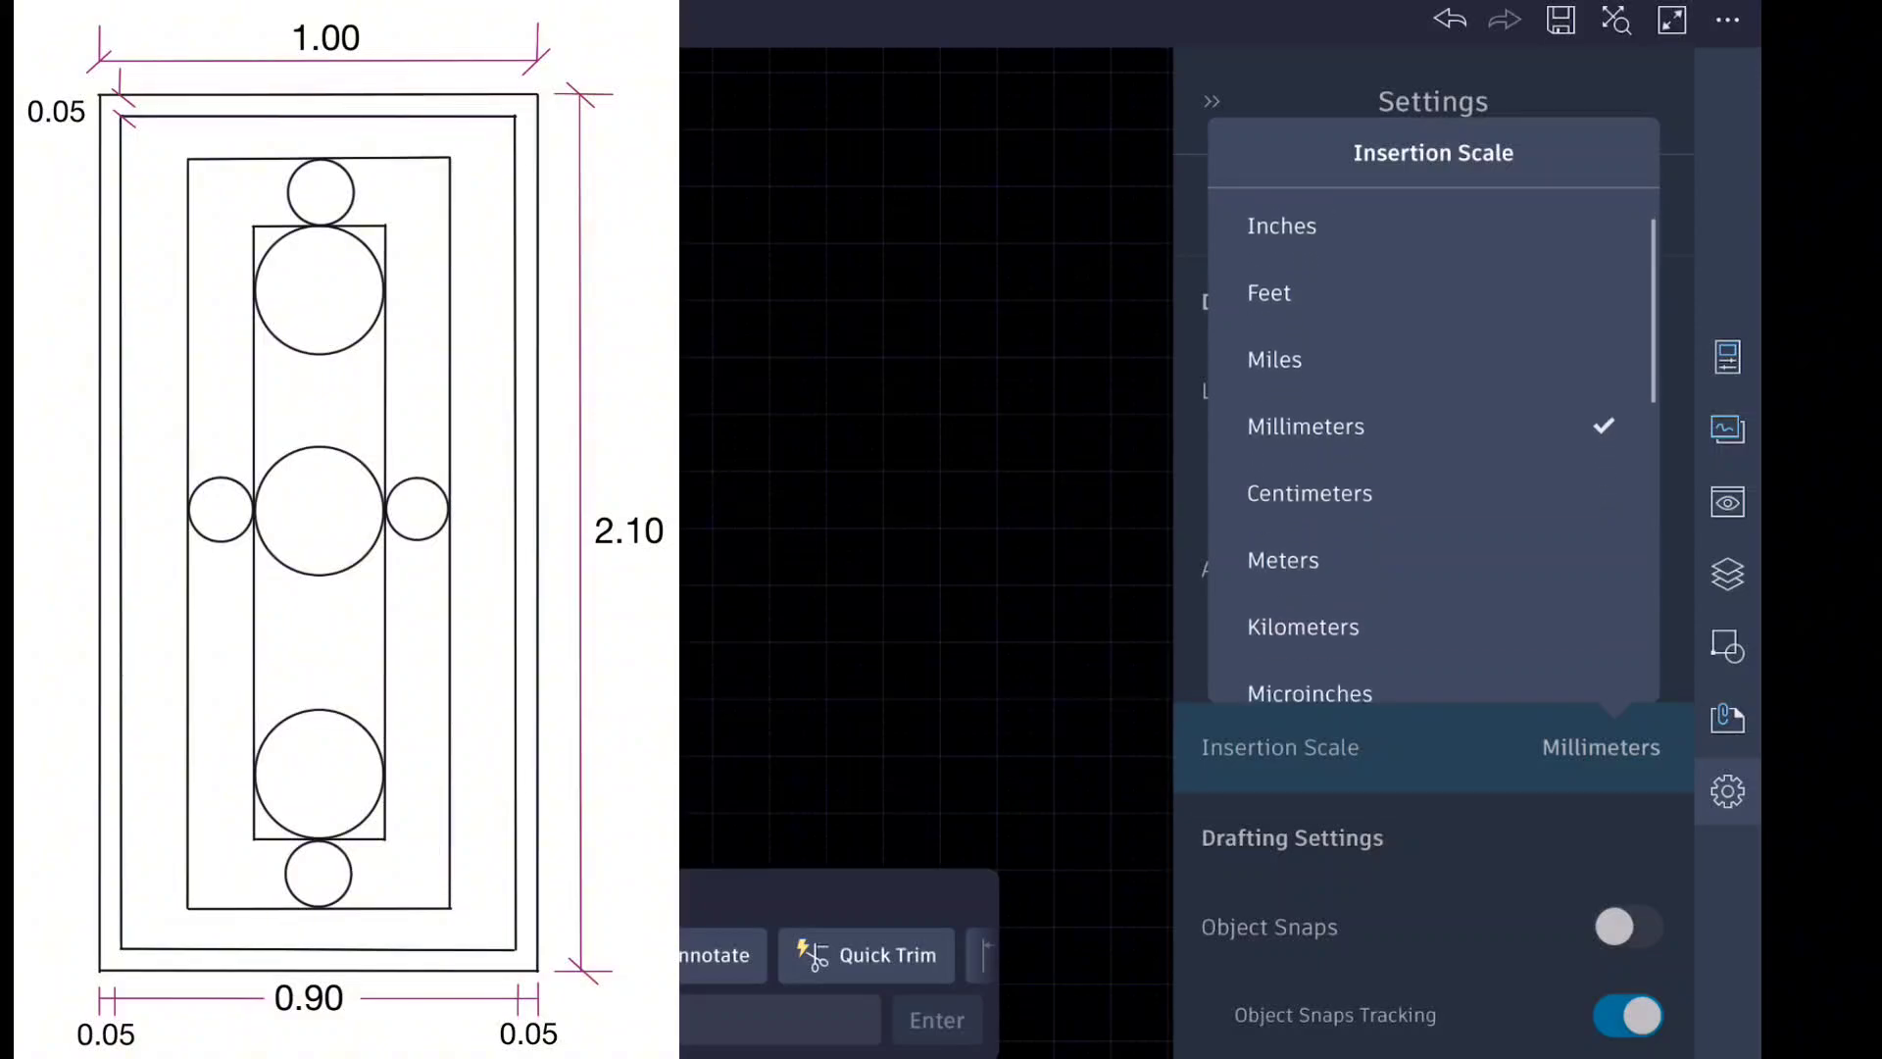
left_click(1304, 559)
left_click(1432, 478)
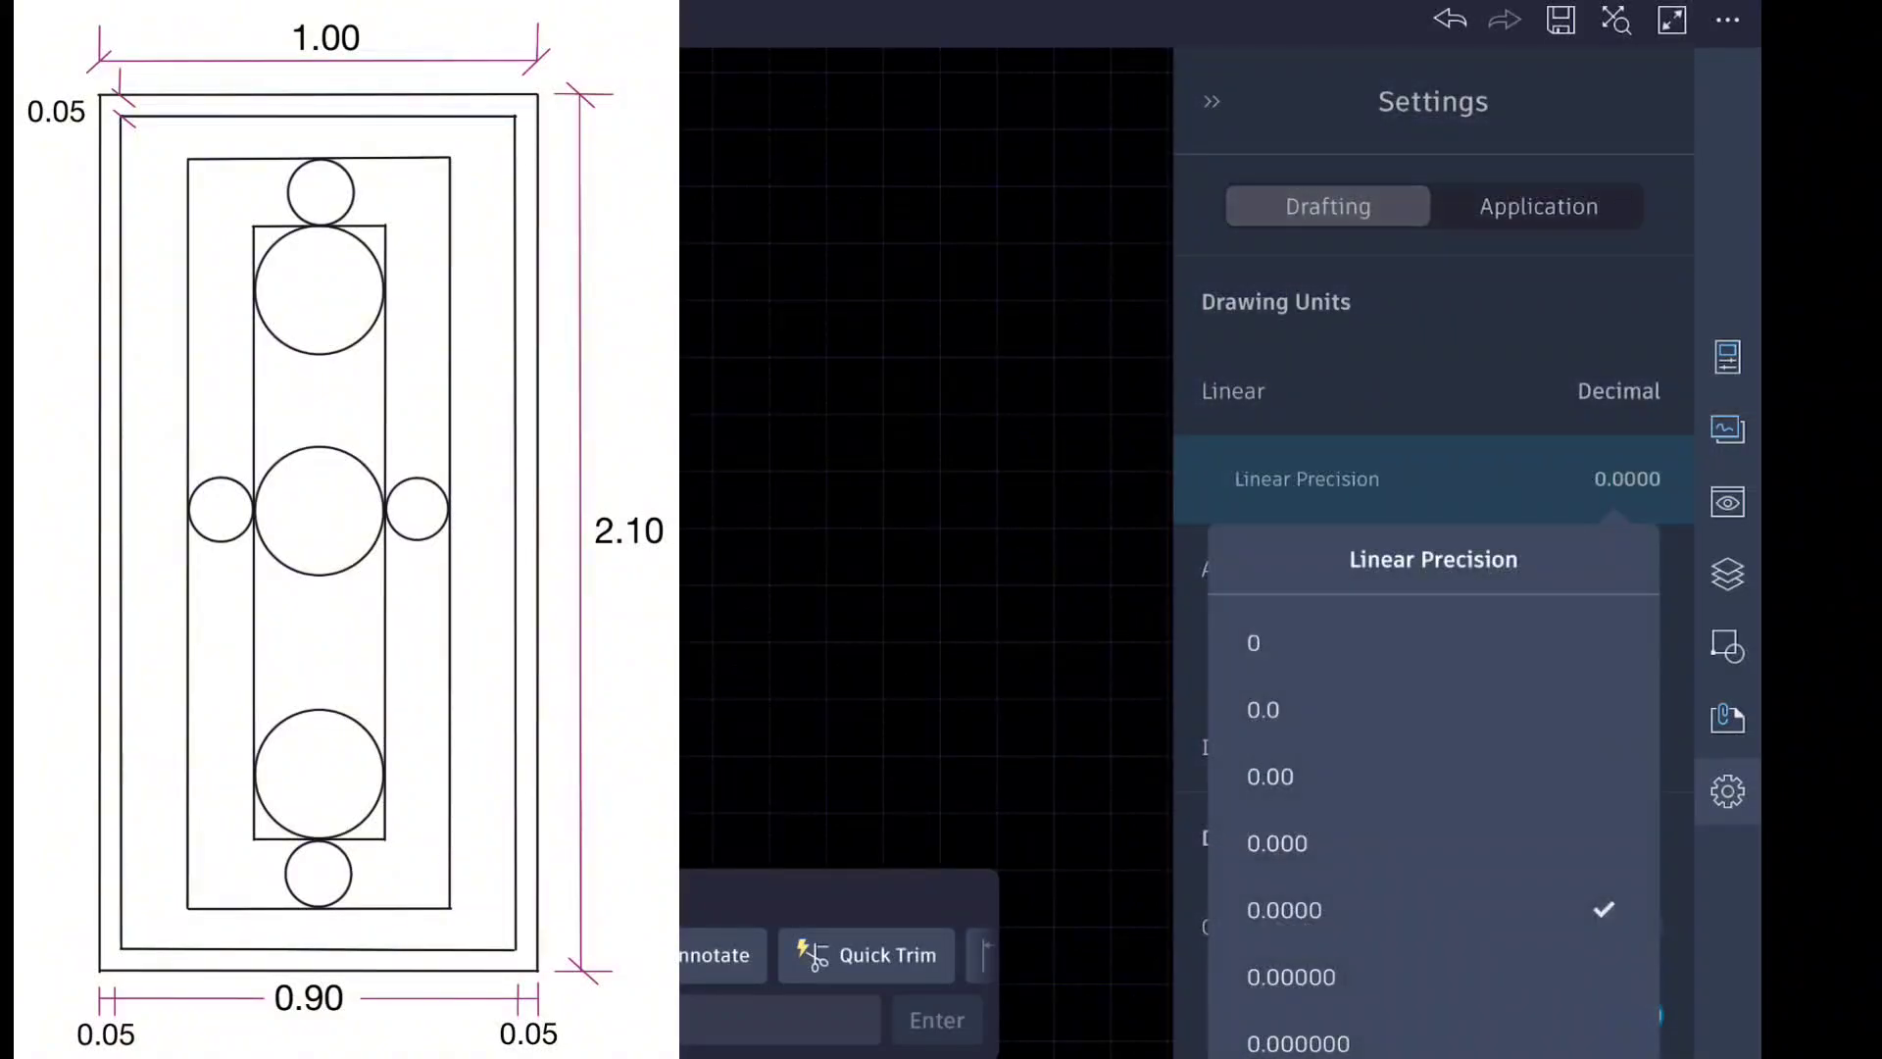
left_click(1271, 776)
Step: Turn Object Snaps on and review the enabled modes: Center, Intersection, Perpendicular, Extension
scroll(1432, 588, "down", 4)
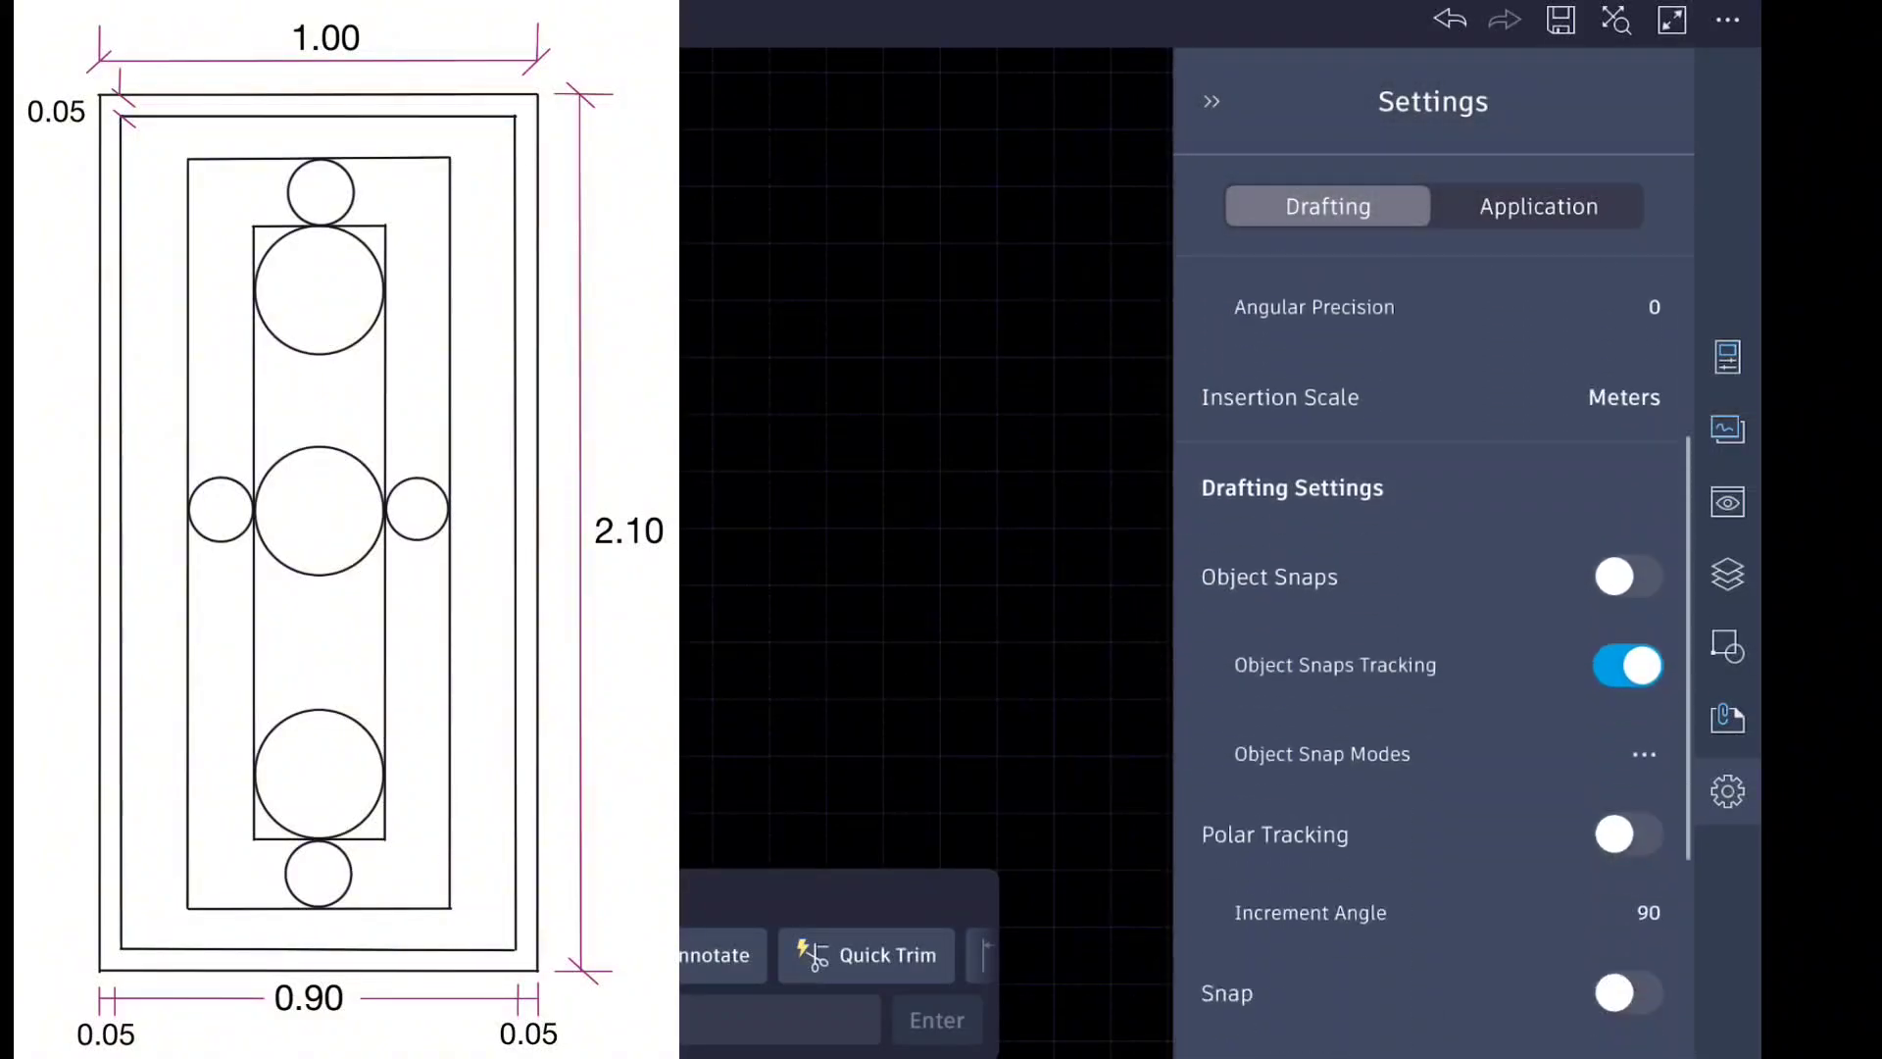
scroll(1432, 588, "down", 4)
scroll(1431, 588, "up", 3)
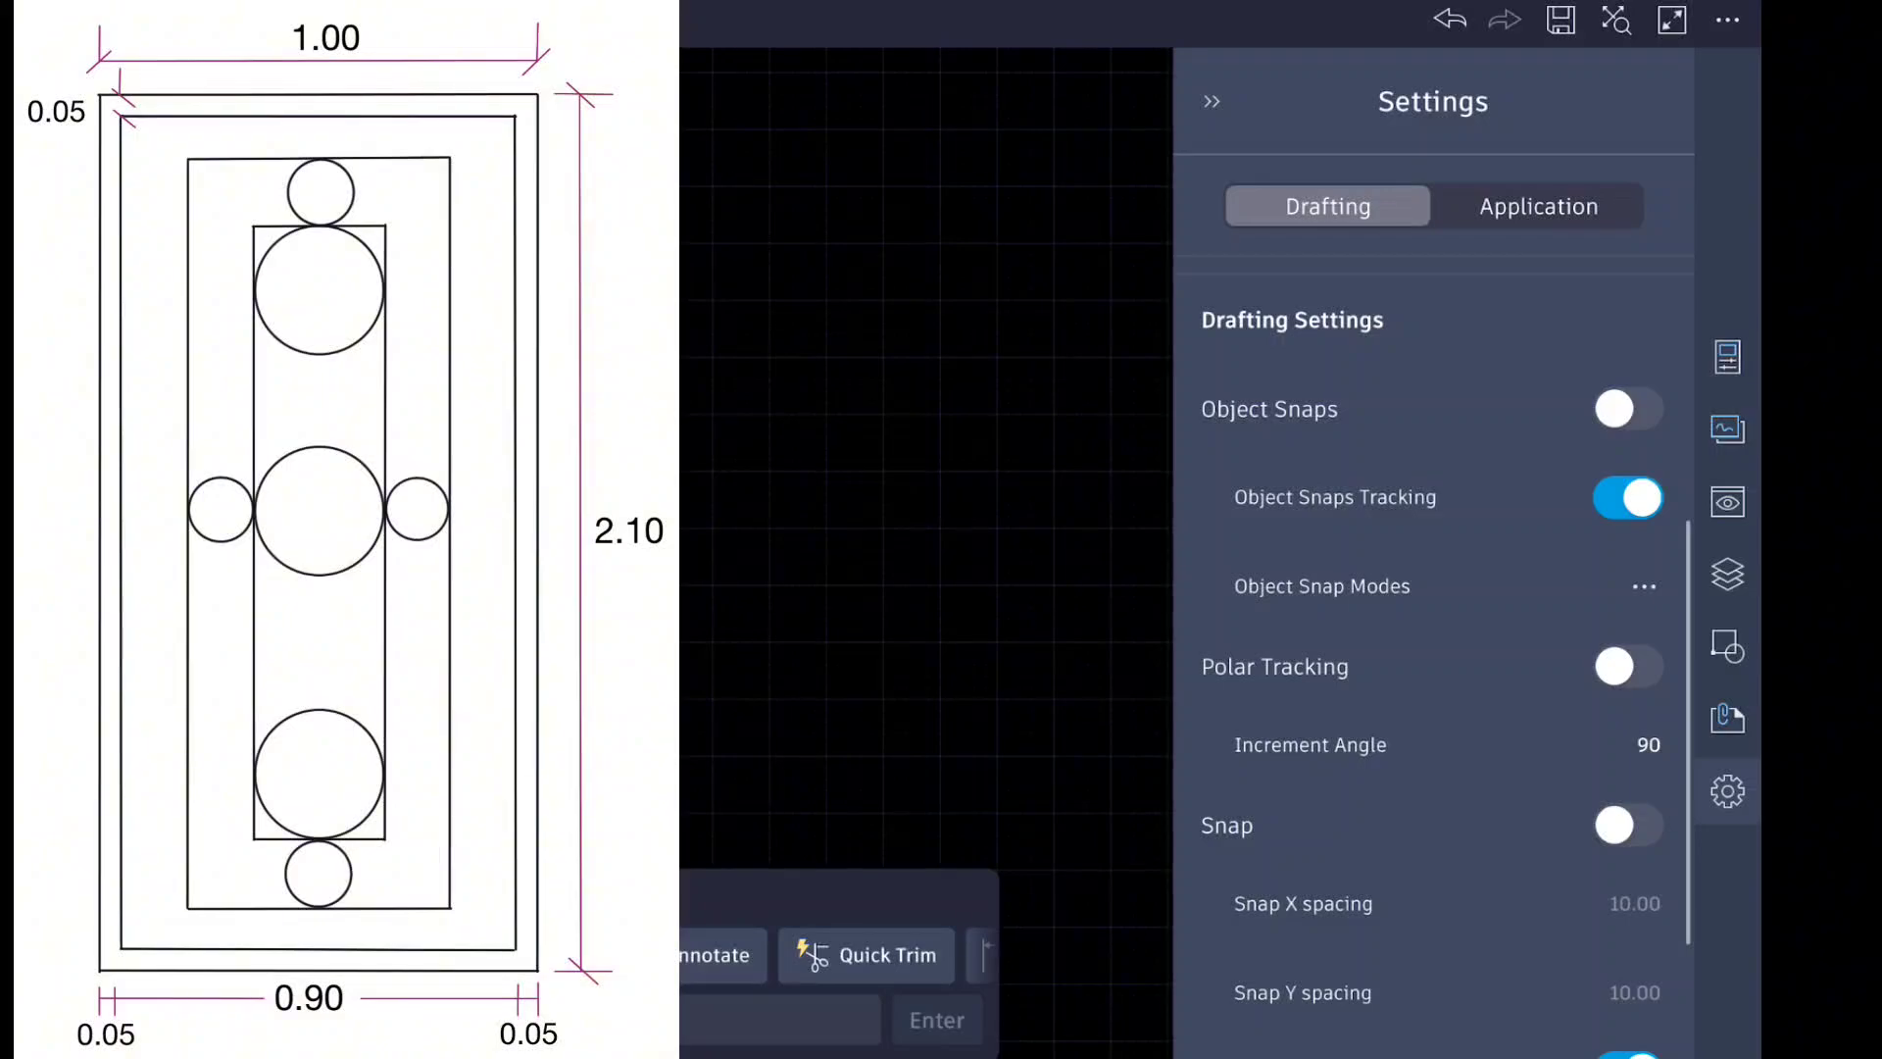
left_click(1629, 409)
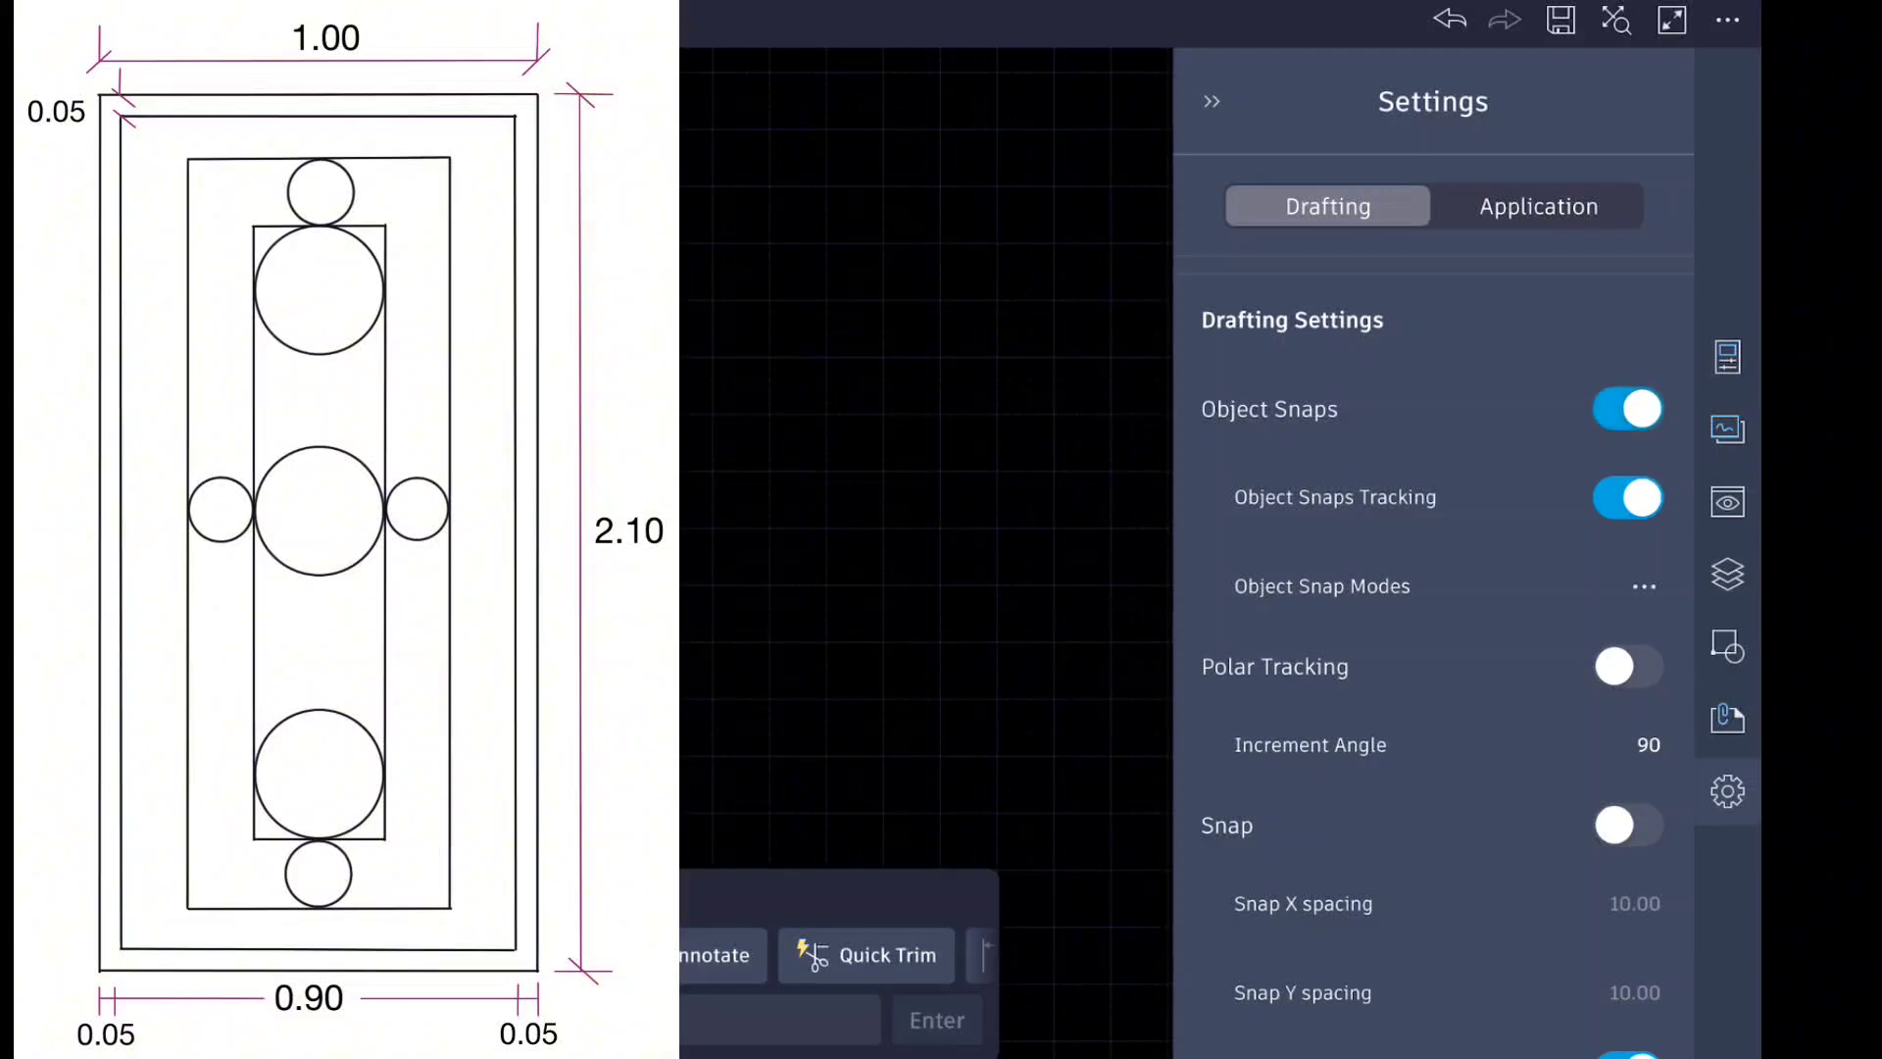
left_click(1644, 586)
scroll(1431, 883, "down", 2)
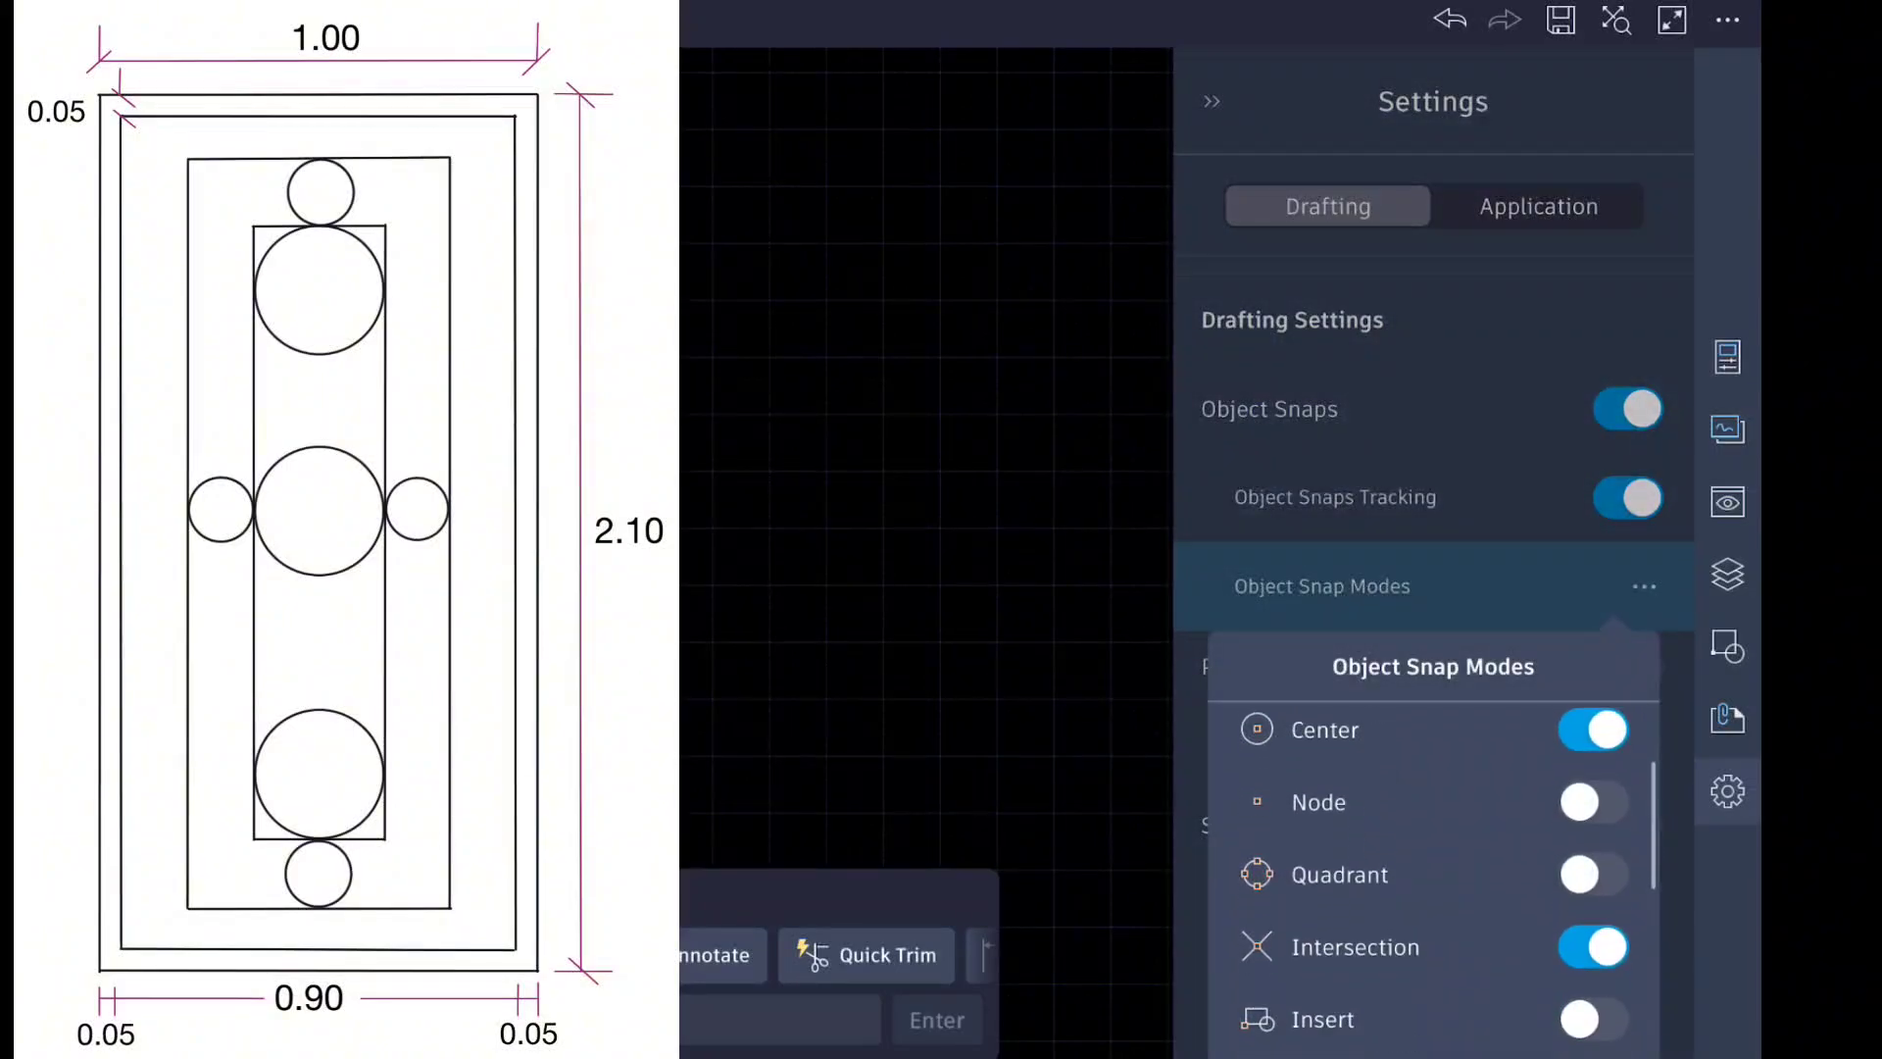
scroll(1432, 883, "down", 1)
scroll(1431, 883, "up", 3)
scroll(1432, 882, "down", 4)
scroll(1431, 883, "down", 2)
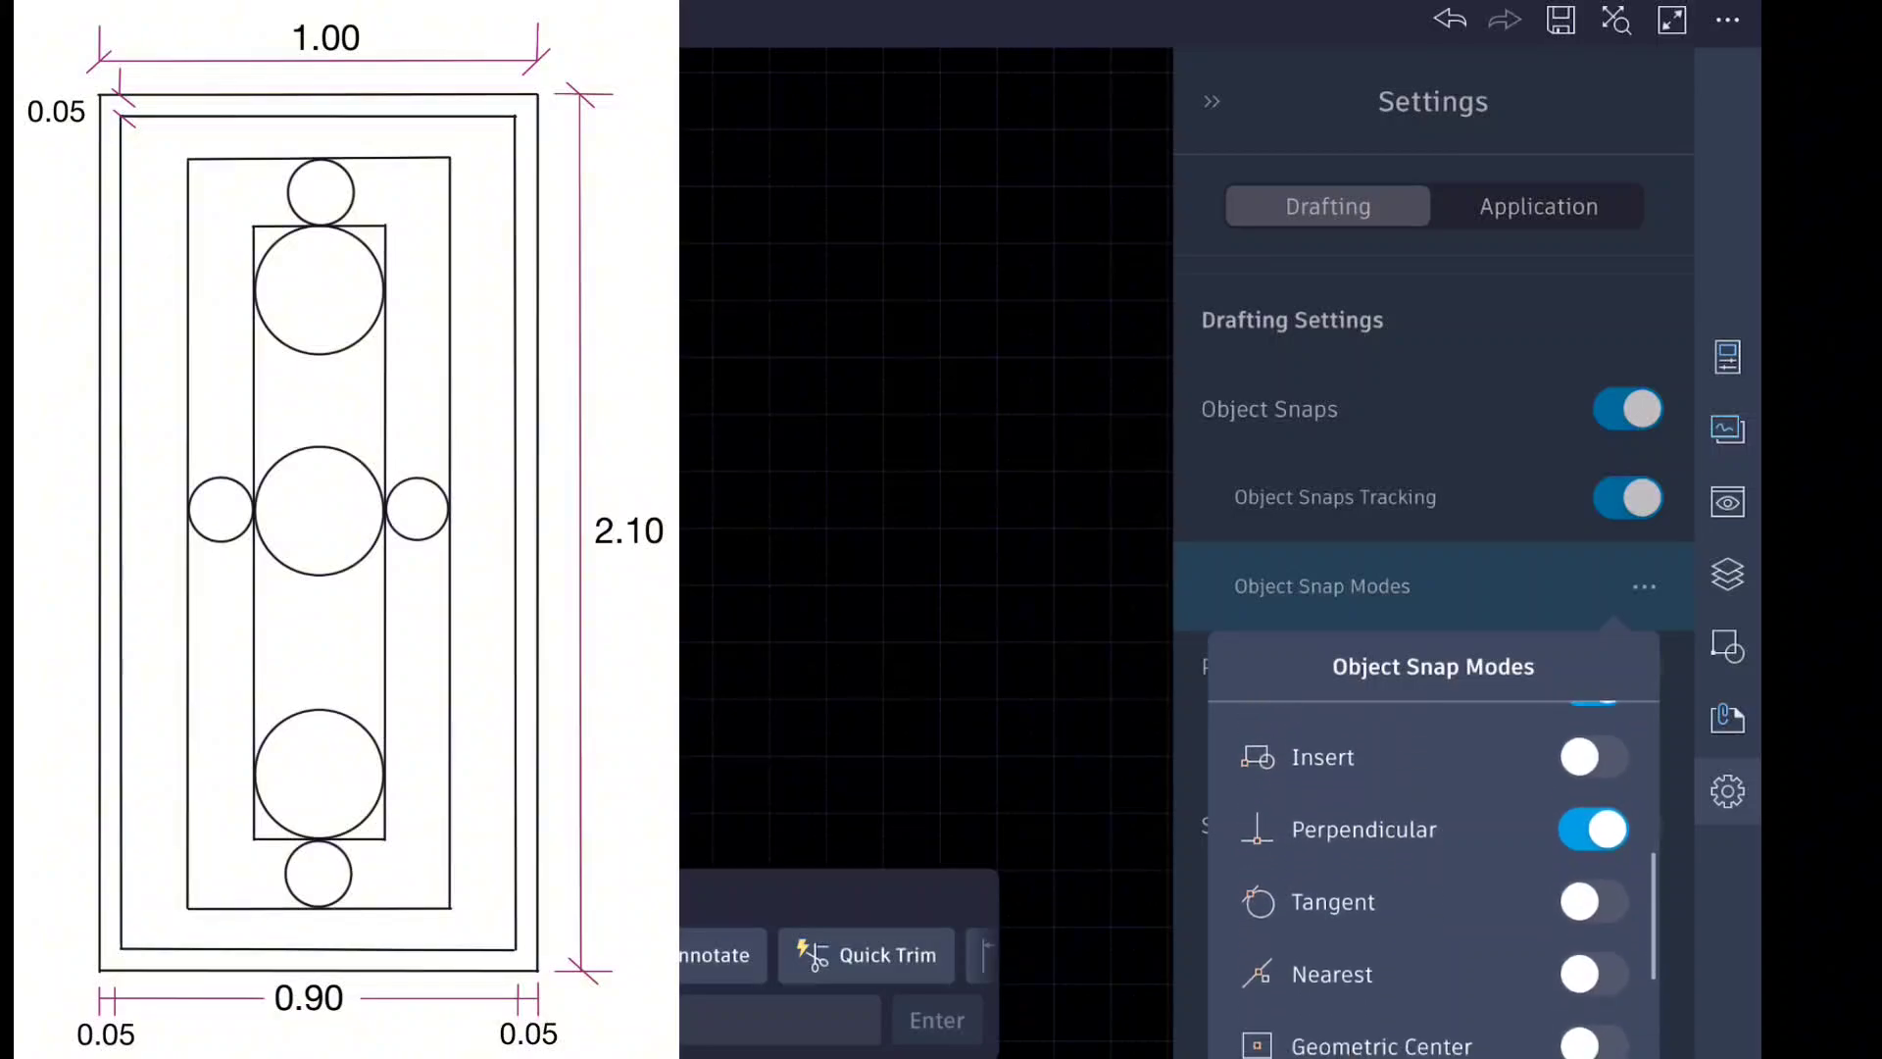
scroll(1432, 882, "down", 1)
scroll(1431, 882, "down", 1)
scroll(1431, 882, "down", 1)
scroll(1431, 882, "down", 1)
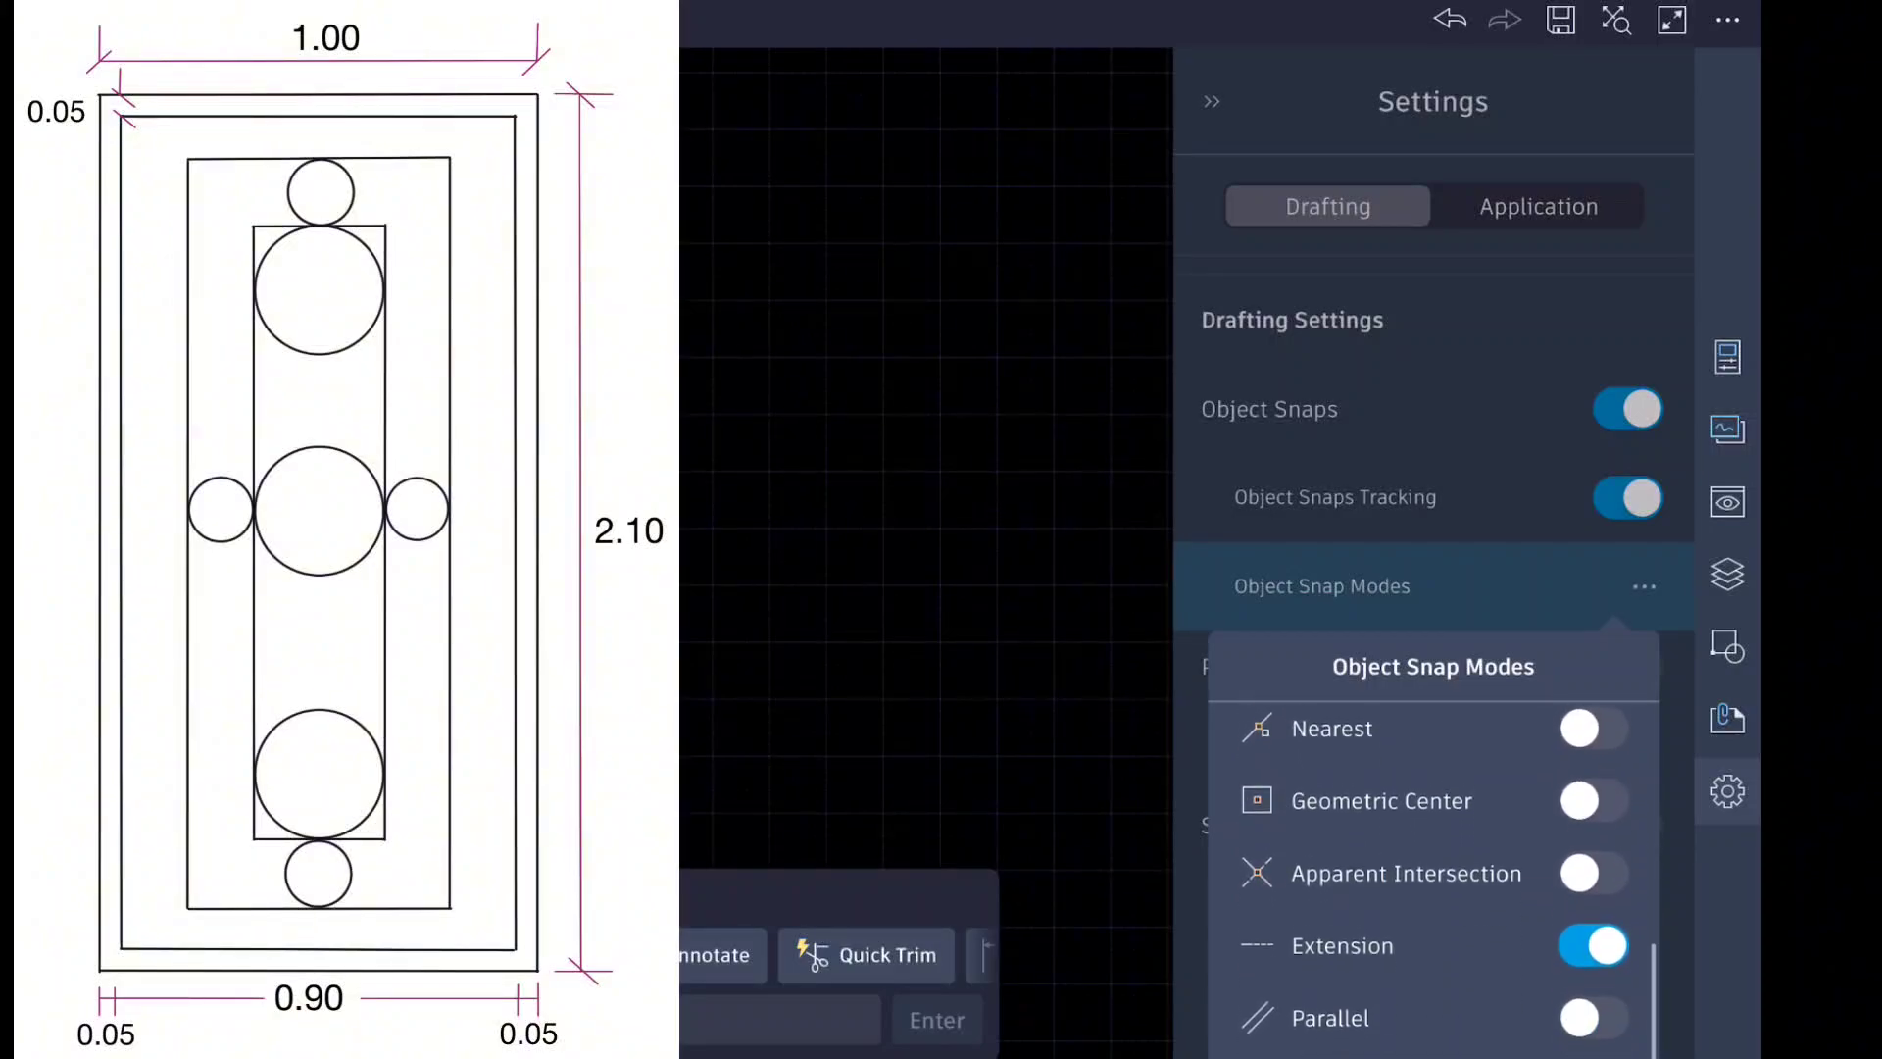
key("Escape")
Step: Turn the background grid off
scroll(1431, 647, "down", 2)
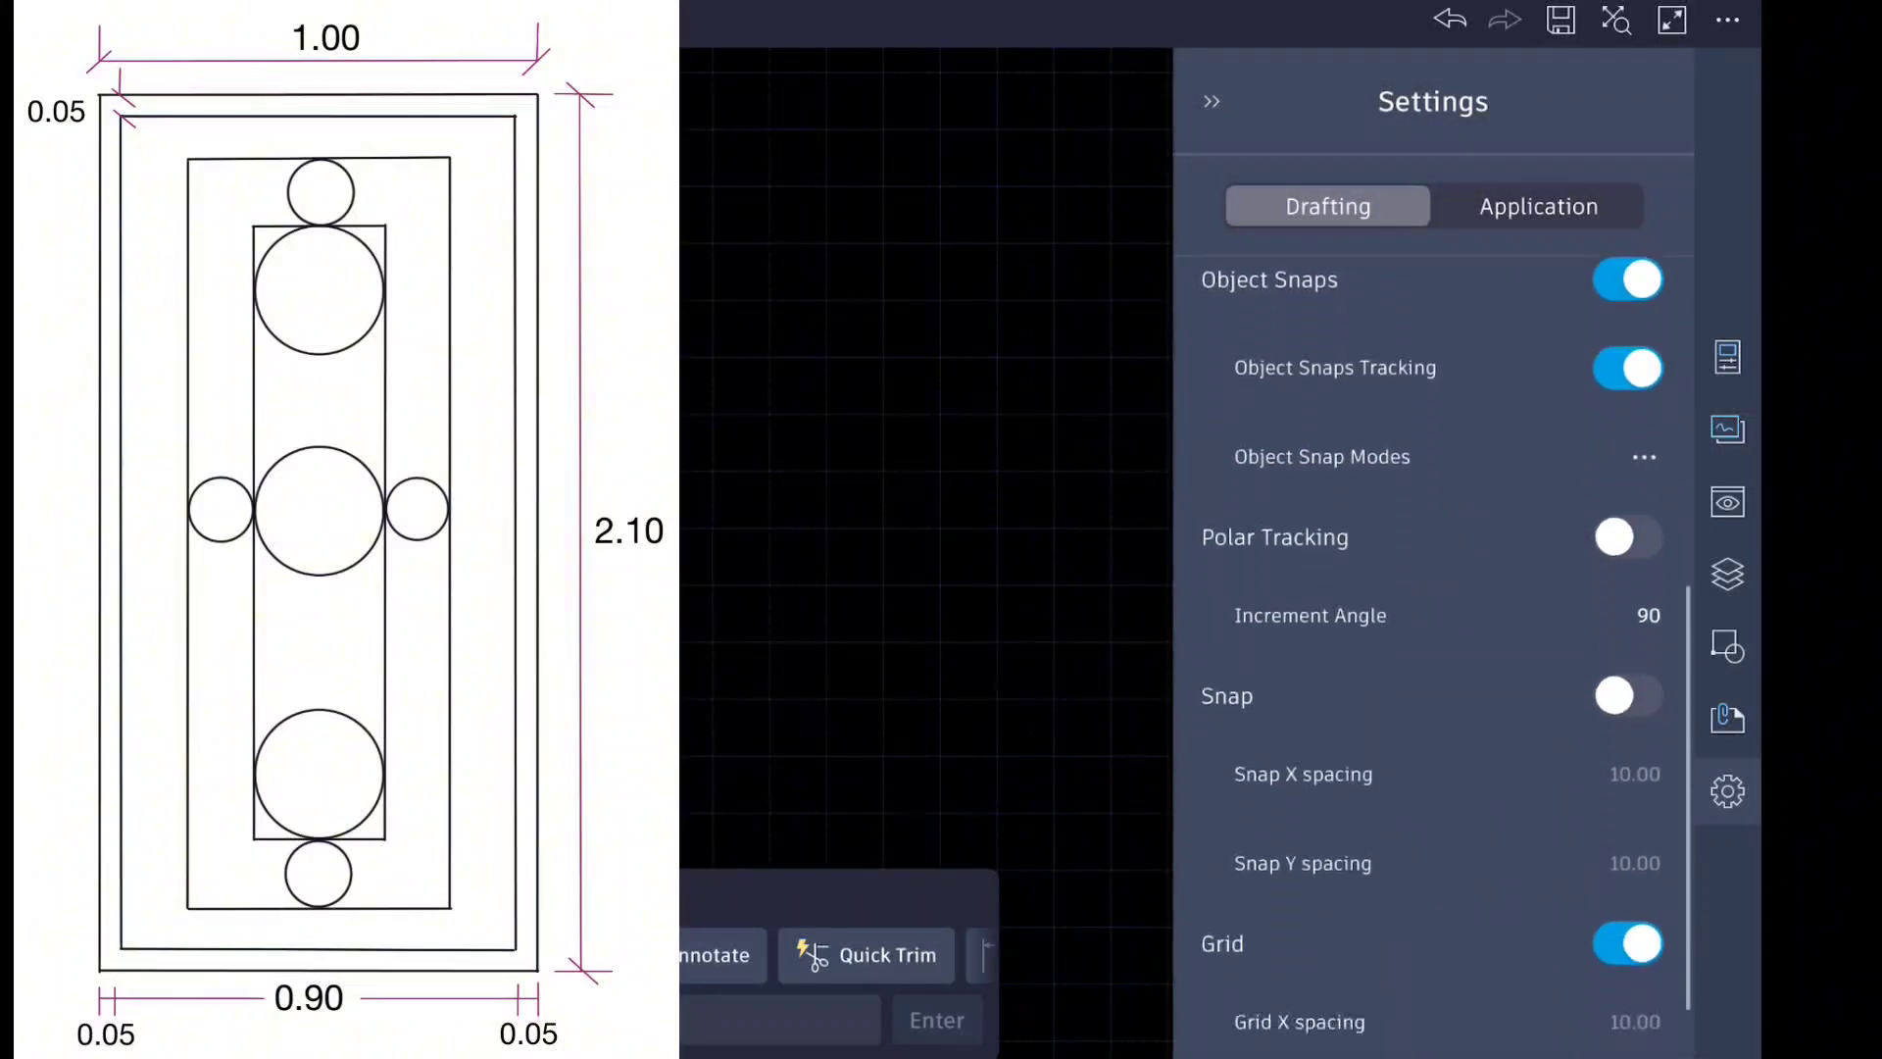
scroll(1432, 647, "down", 1)
left_click(1627, 856)
Step: Start a rectangle from its first corner with a width of 1
left_click(1728, 790)
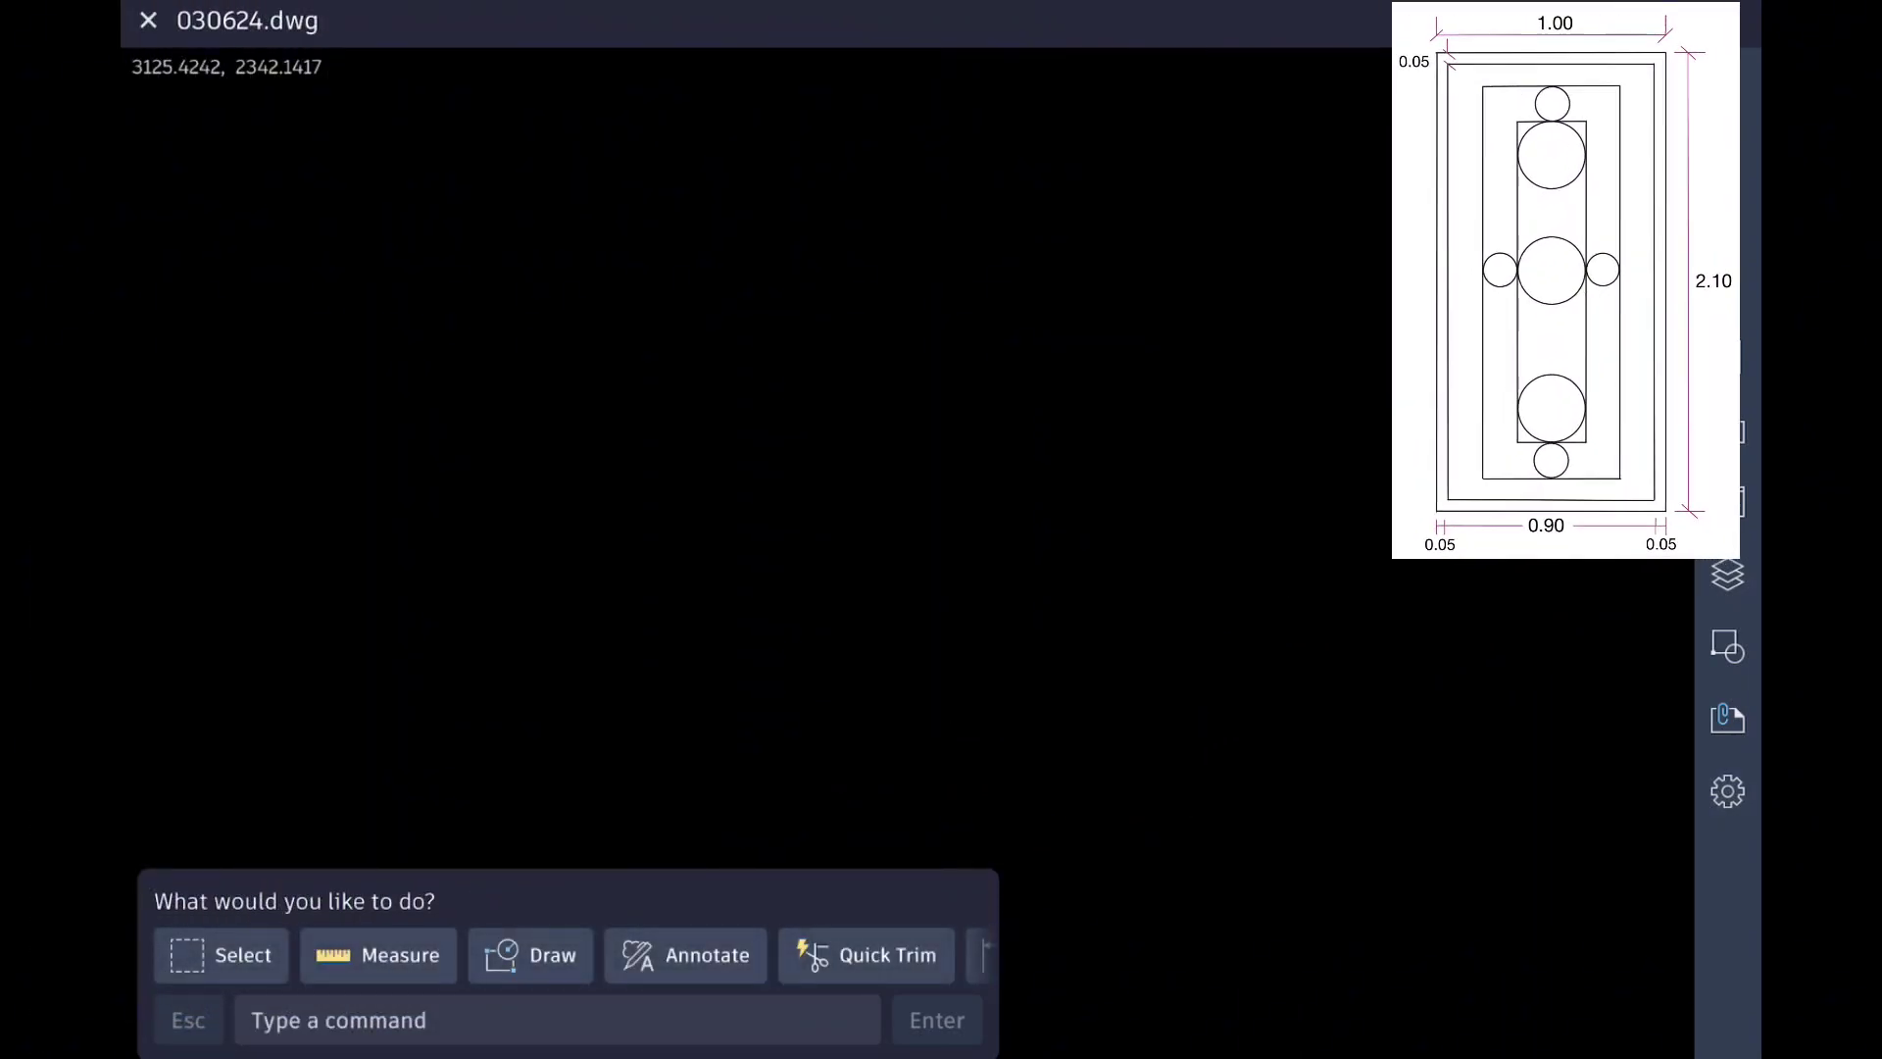
left_click(530, 955)
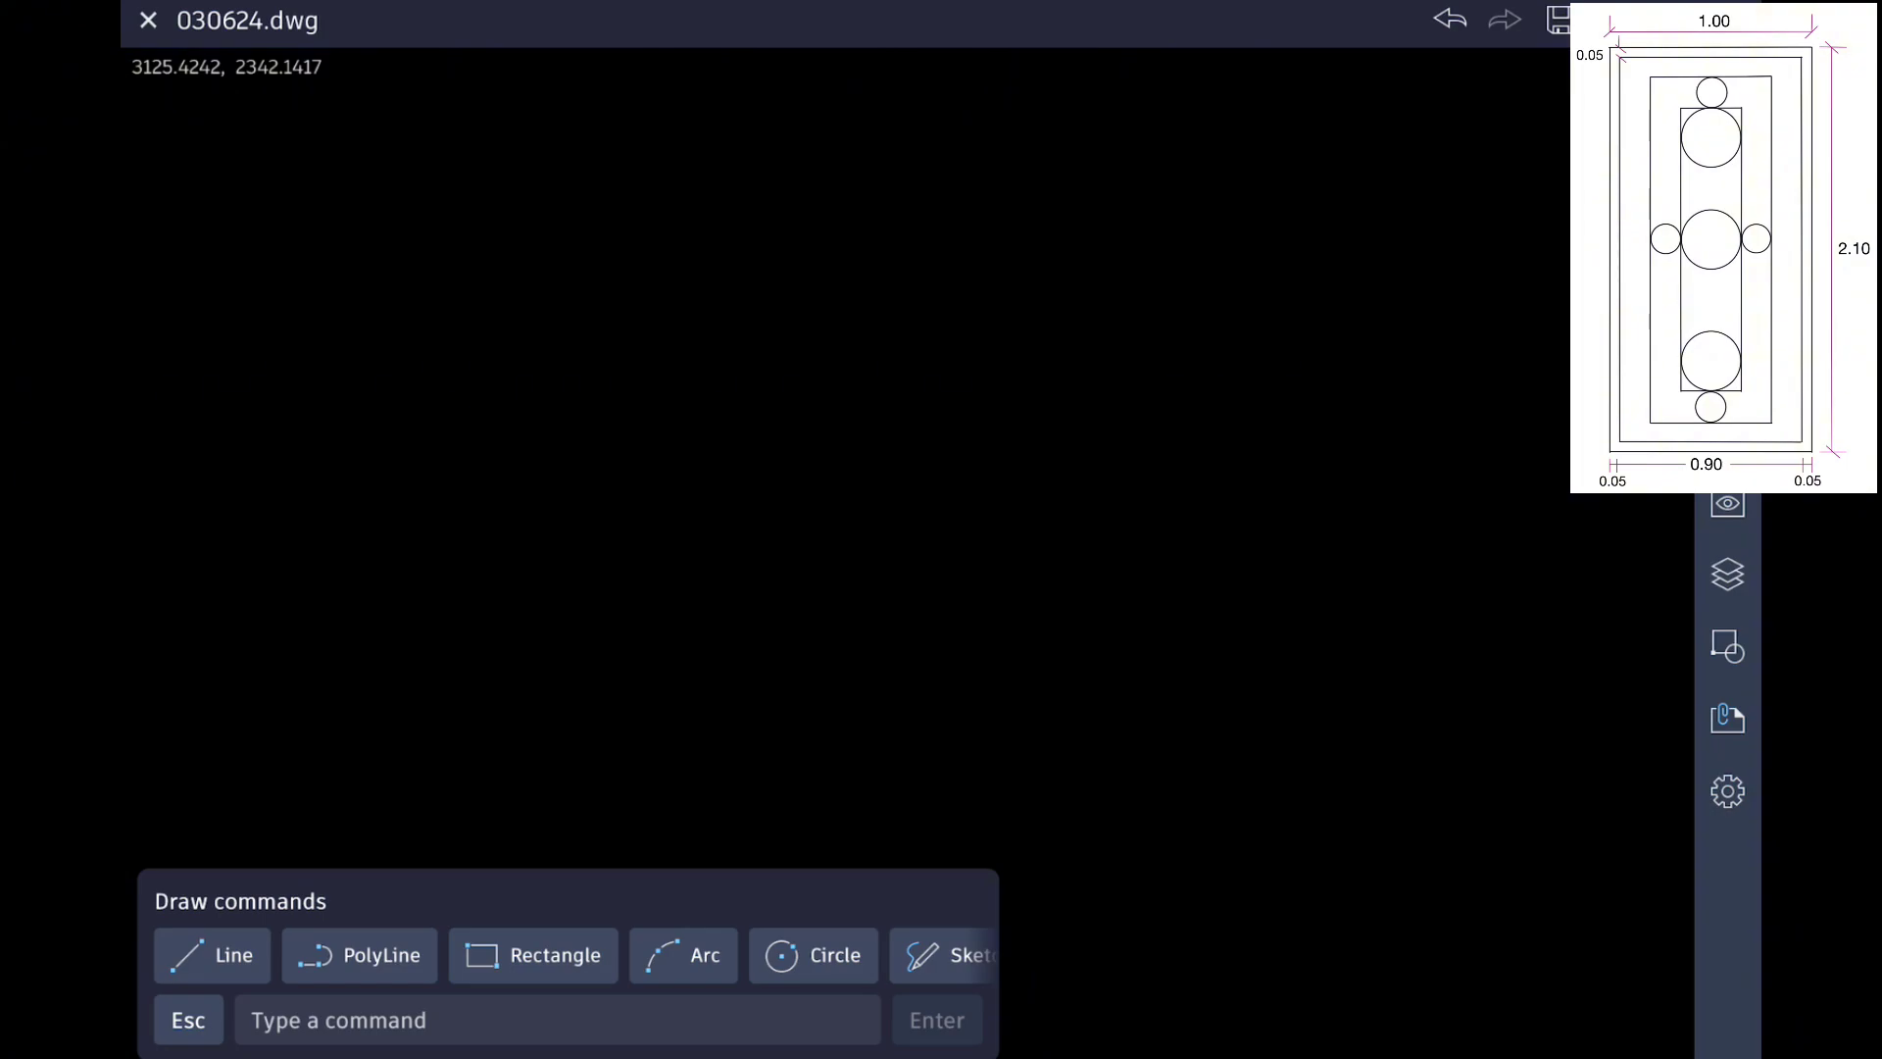
left_click(532, 955)
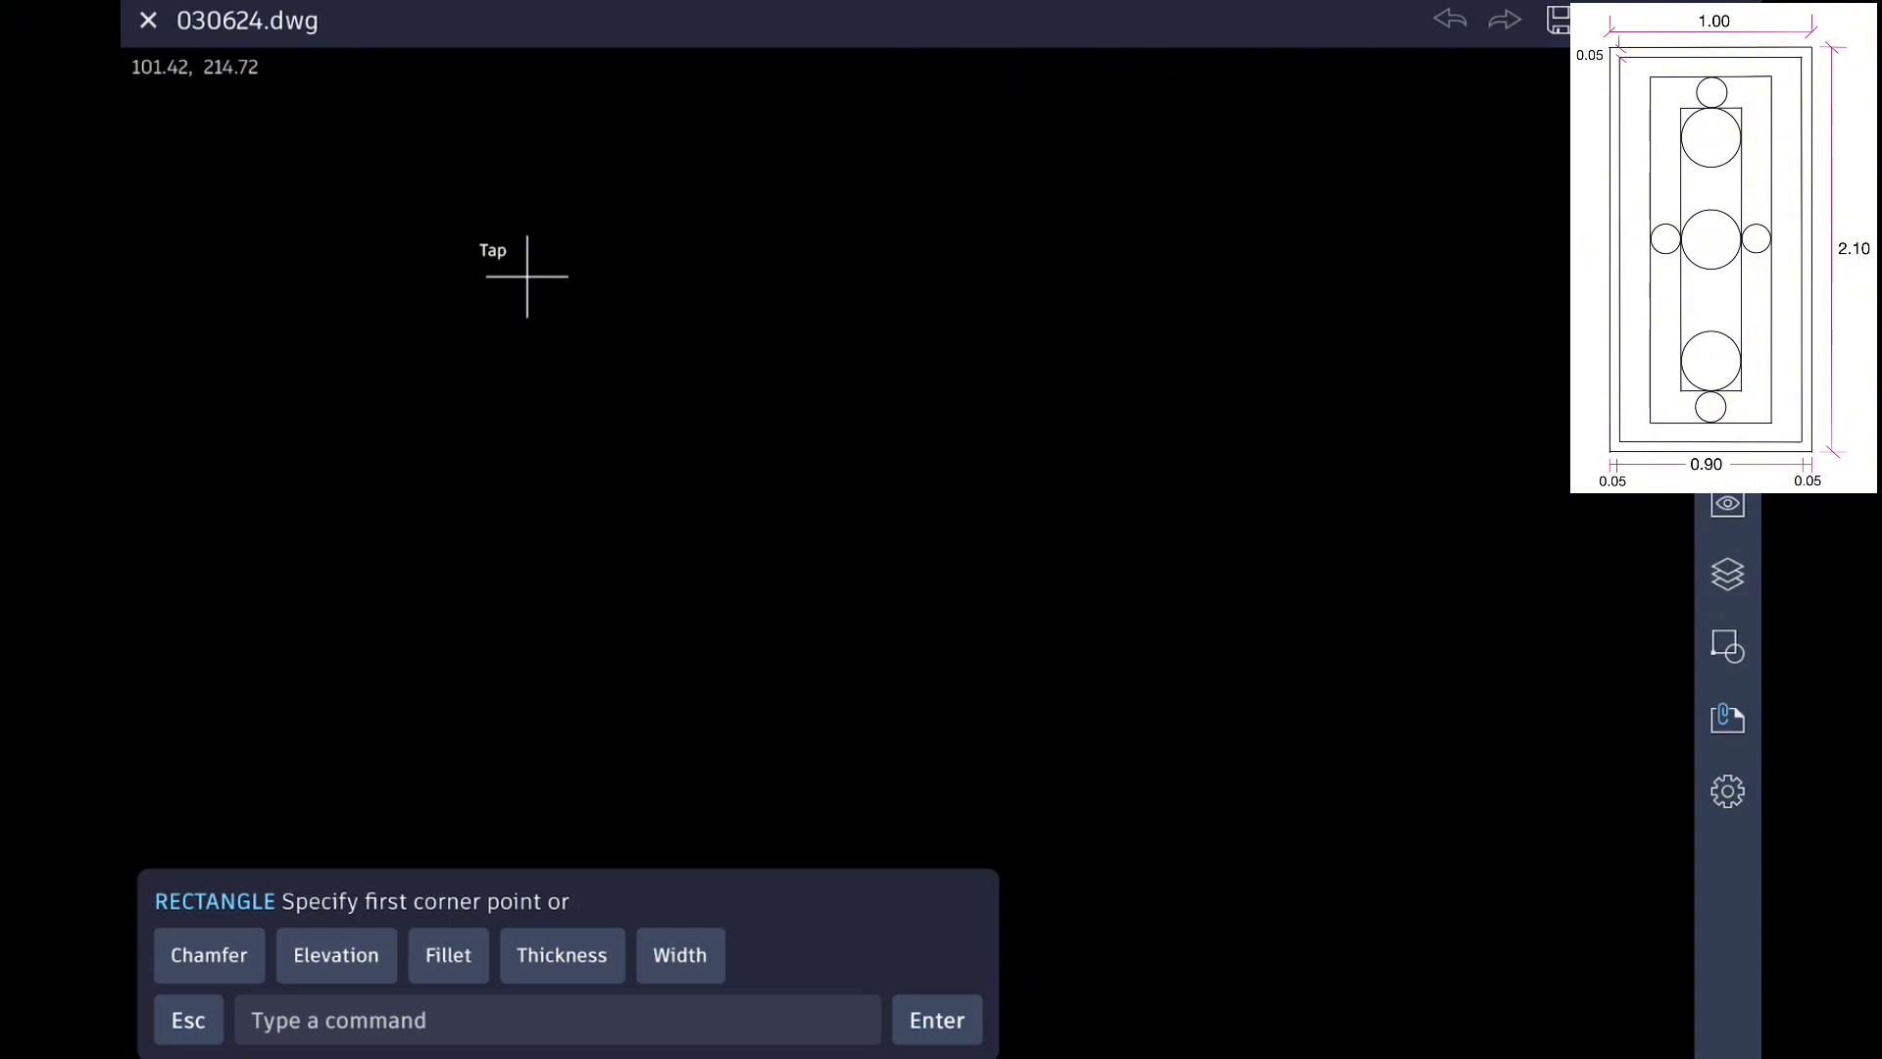
left_click(526, 277)
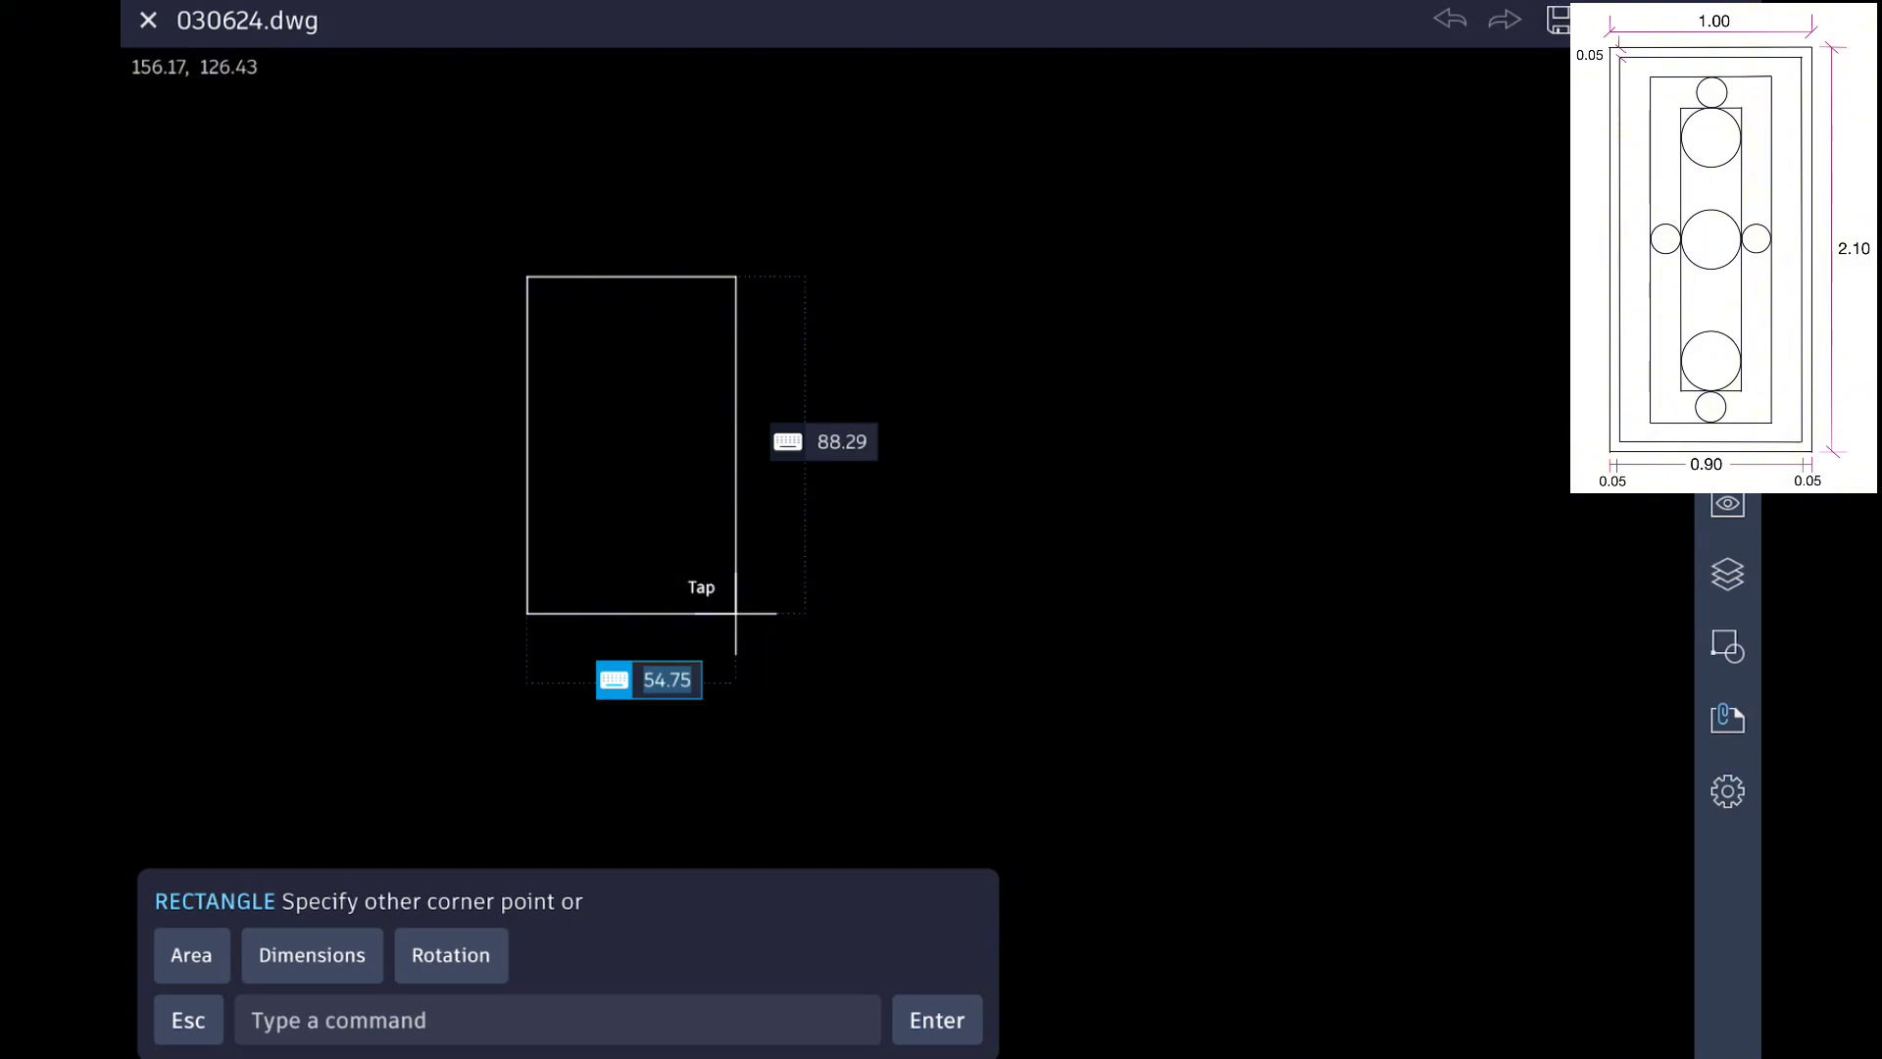
left_click(615, 679)
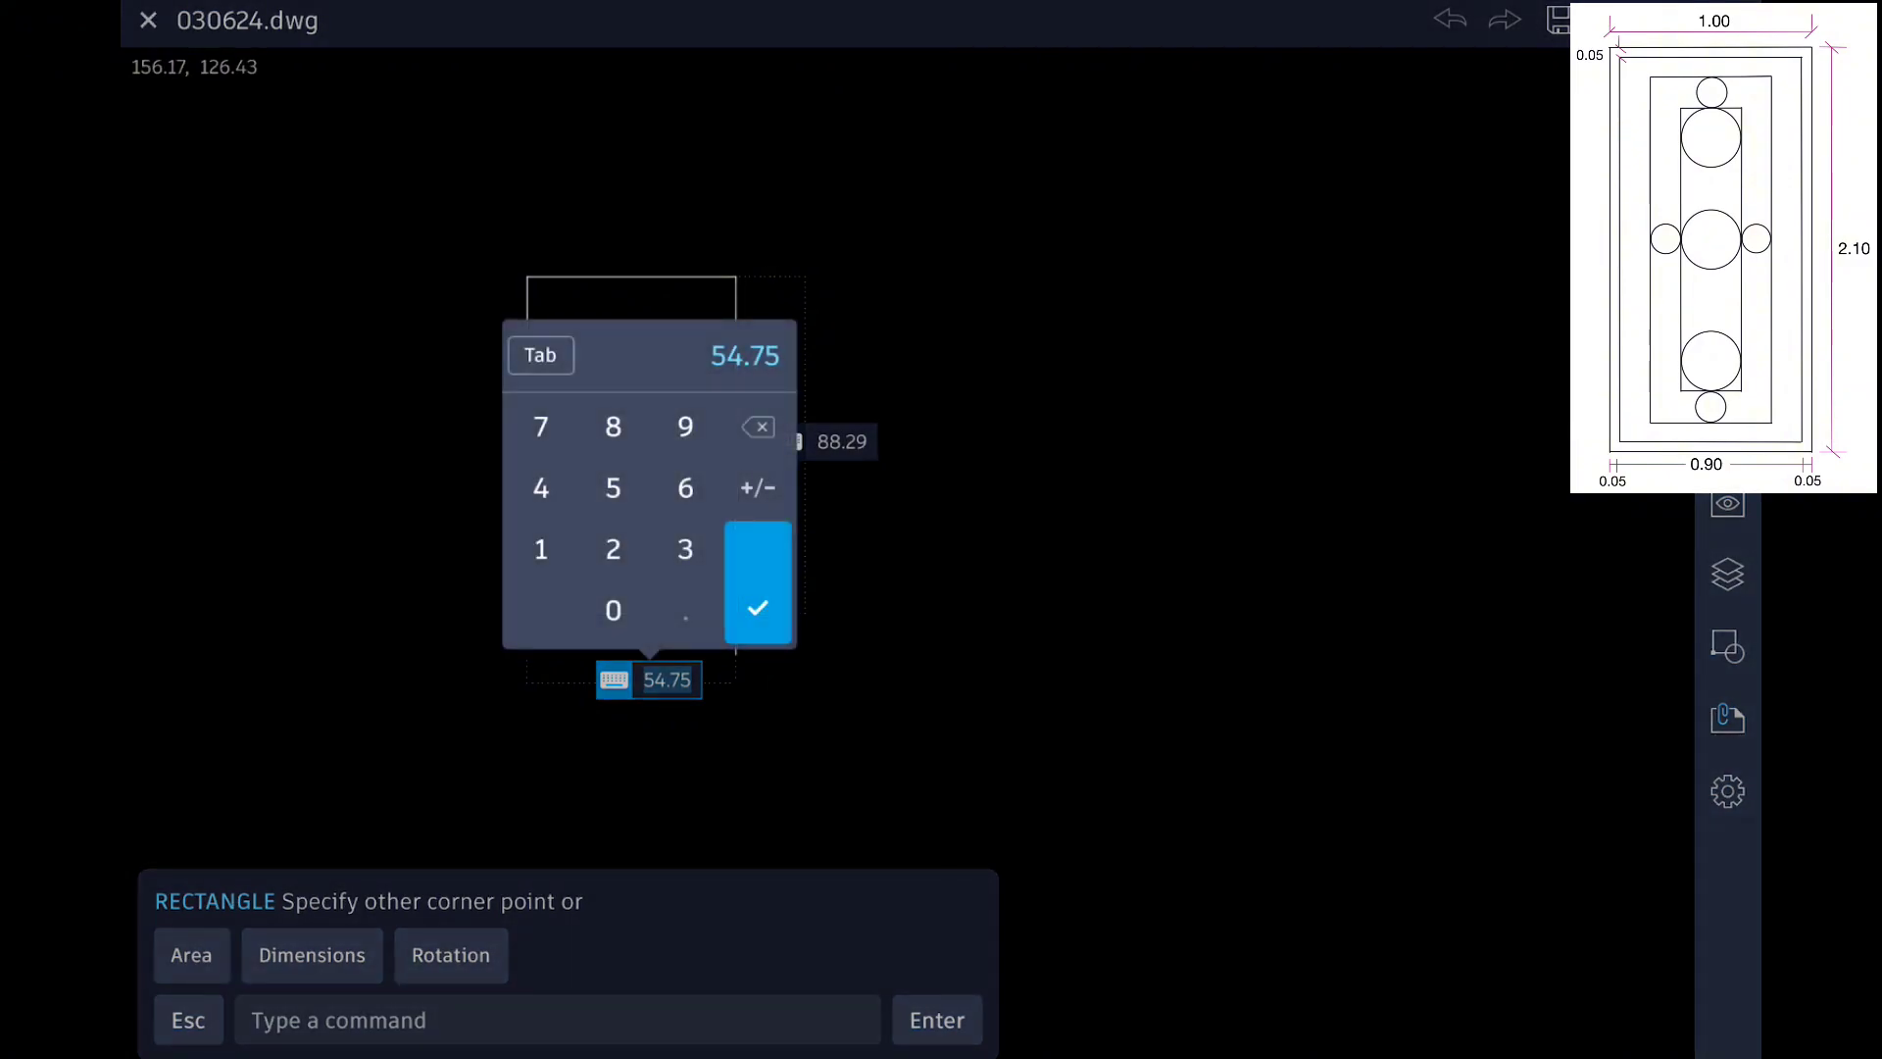
type("1")
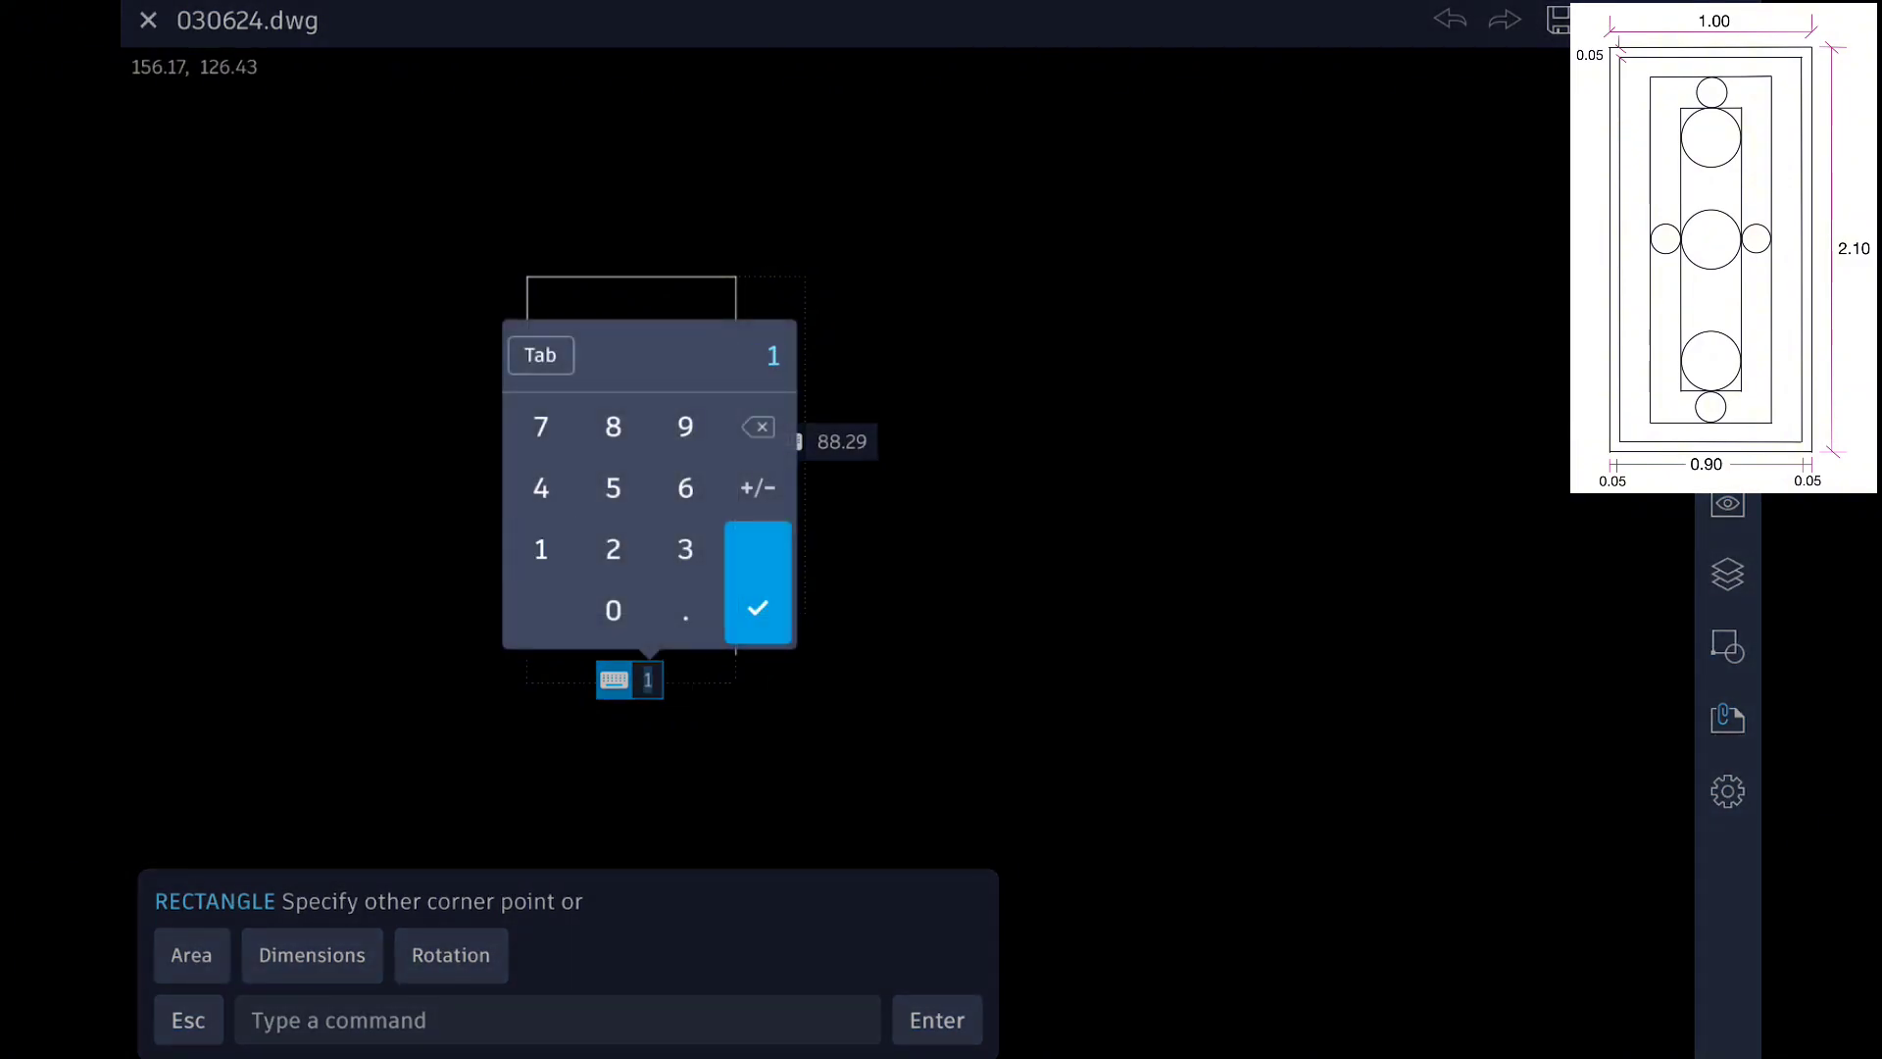
left_click(758, 608)
Step: Give the rectangle a height of 2.10 and finish it
left_click(638, 442)
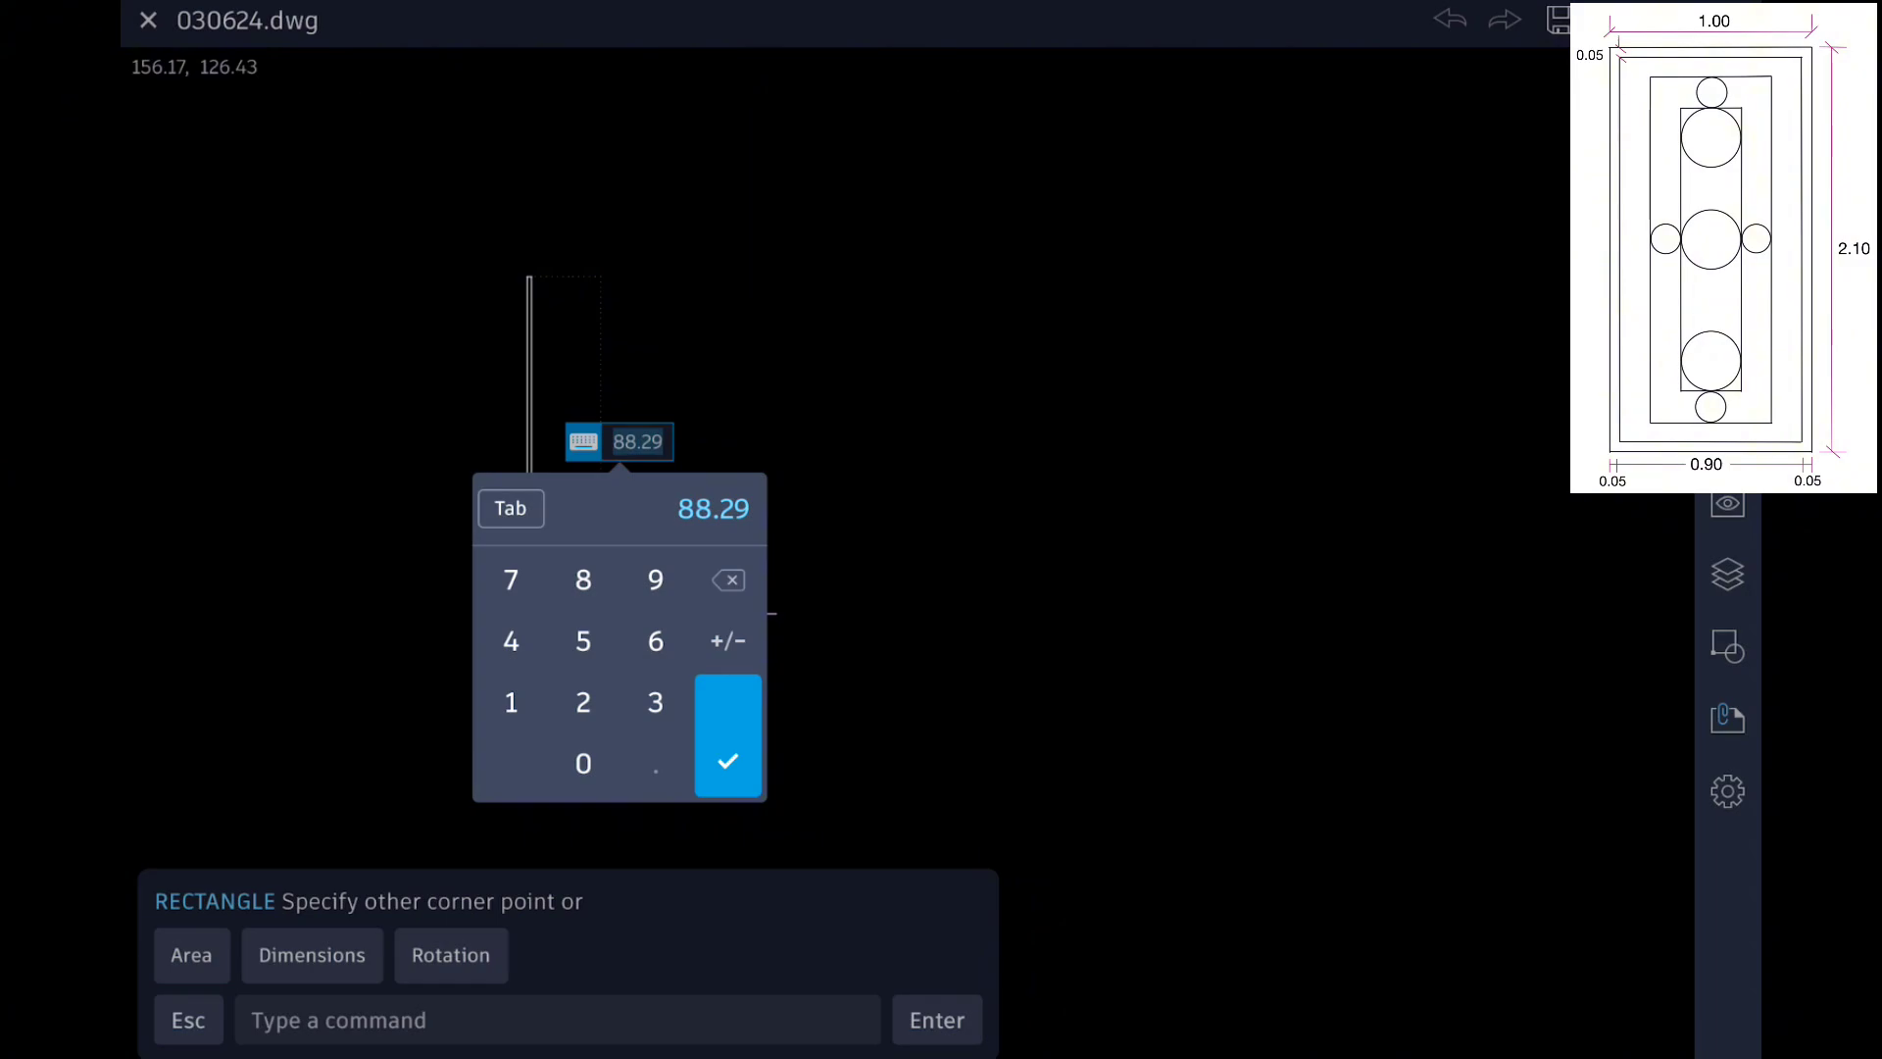
left_click(584, 702)
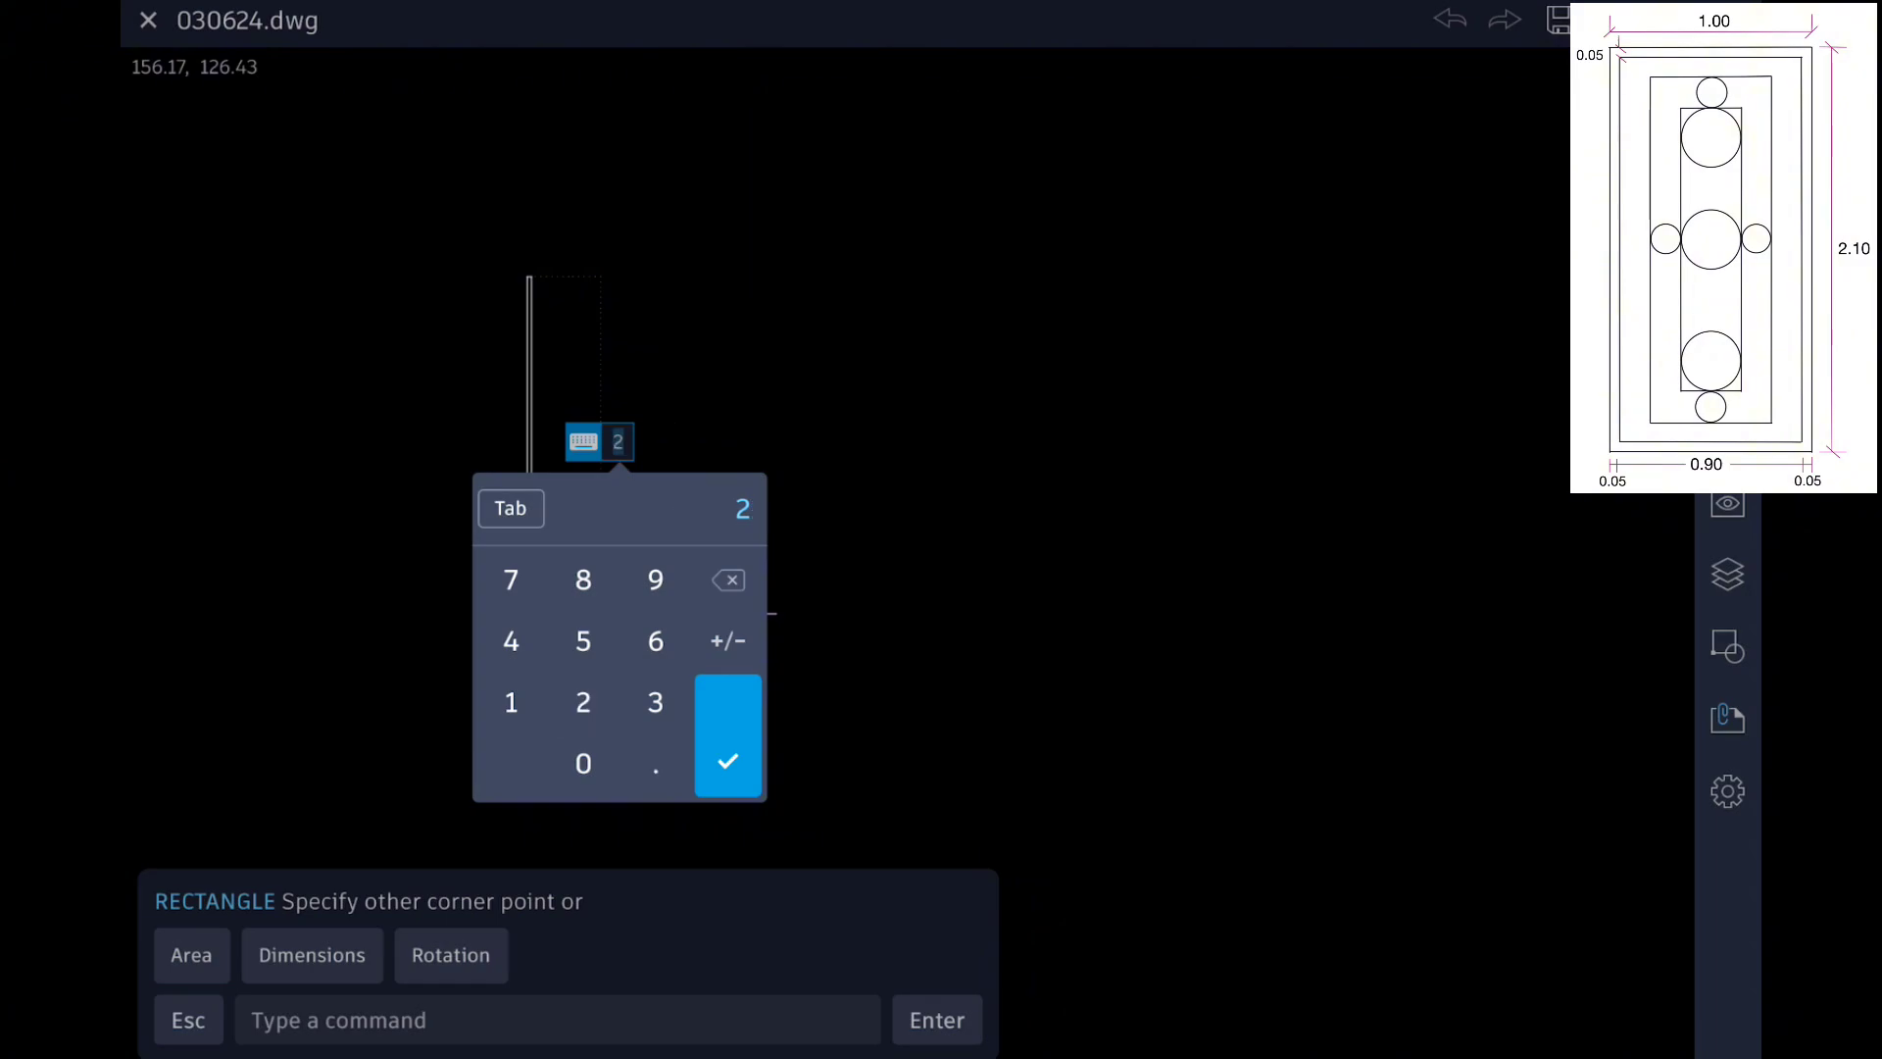
left_click(656, 764)
left_click(511, 702)
left_click(583, 764)
left_click(728, 761)
left_click(735, 617)
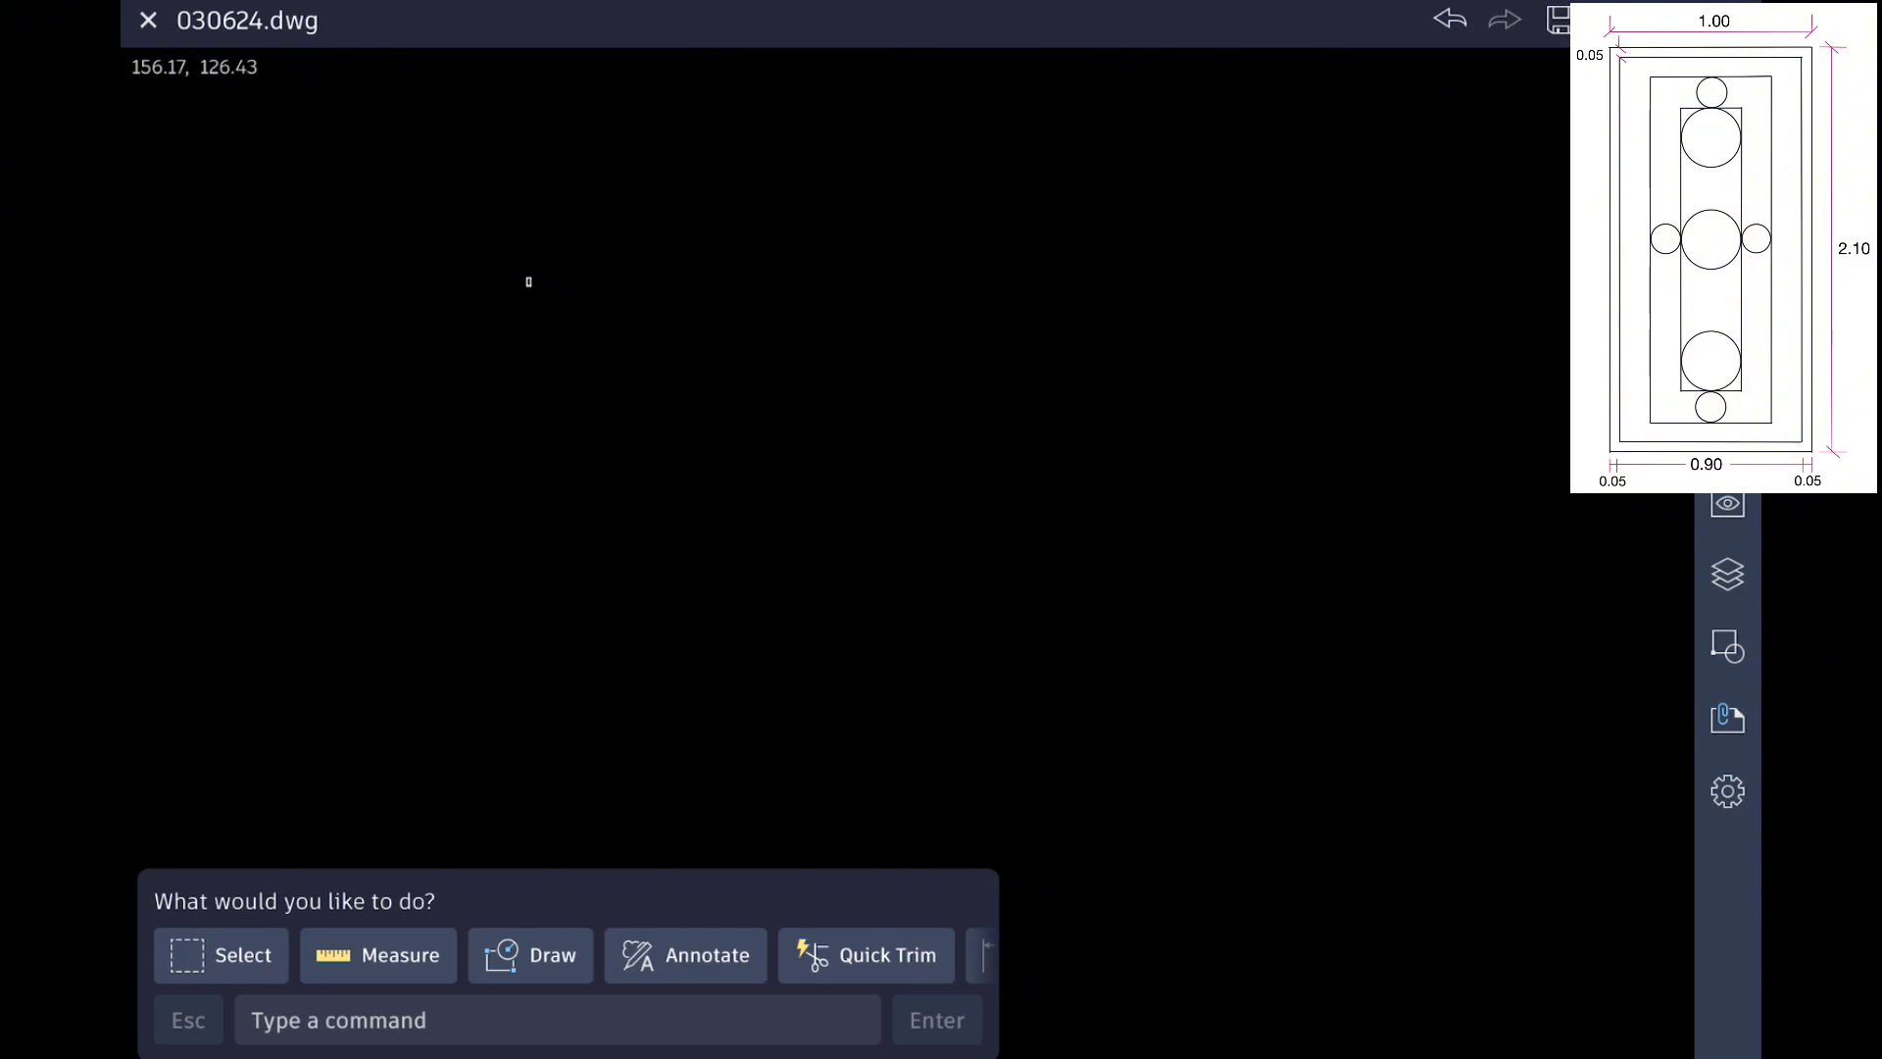
Step: Offset the door outline 0.05 inward to form the thin frame rectangle
middle_click(528, 282)
middle_click(528, 282)
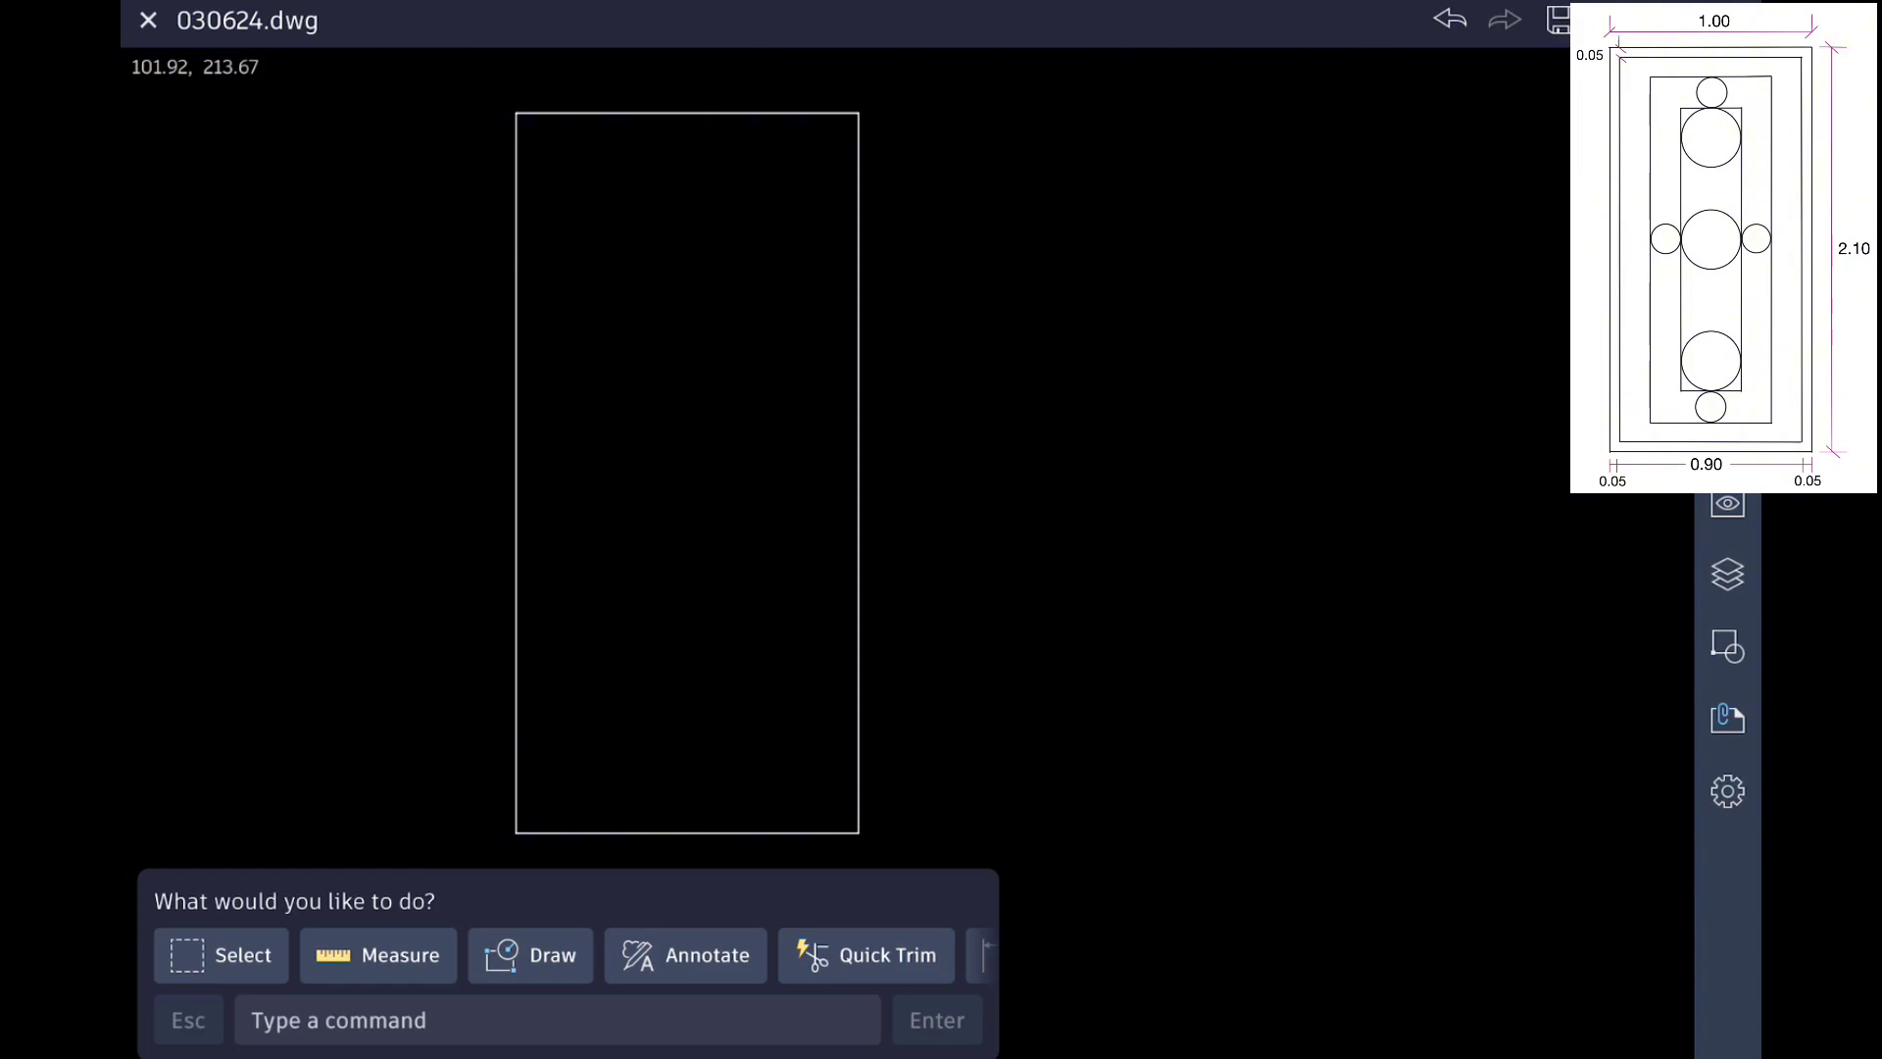
left_click(220, 954)
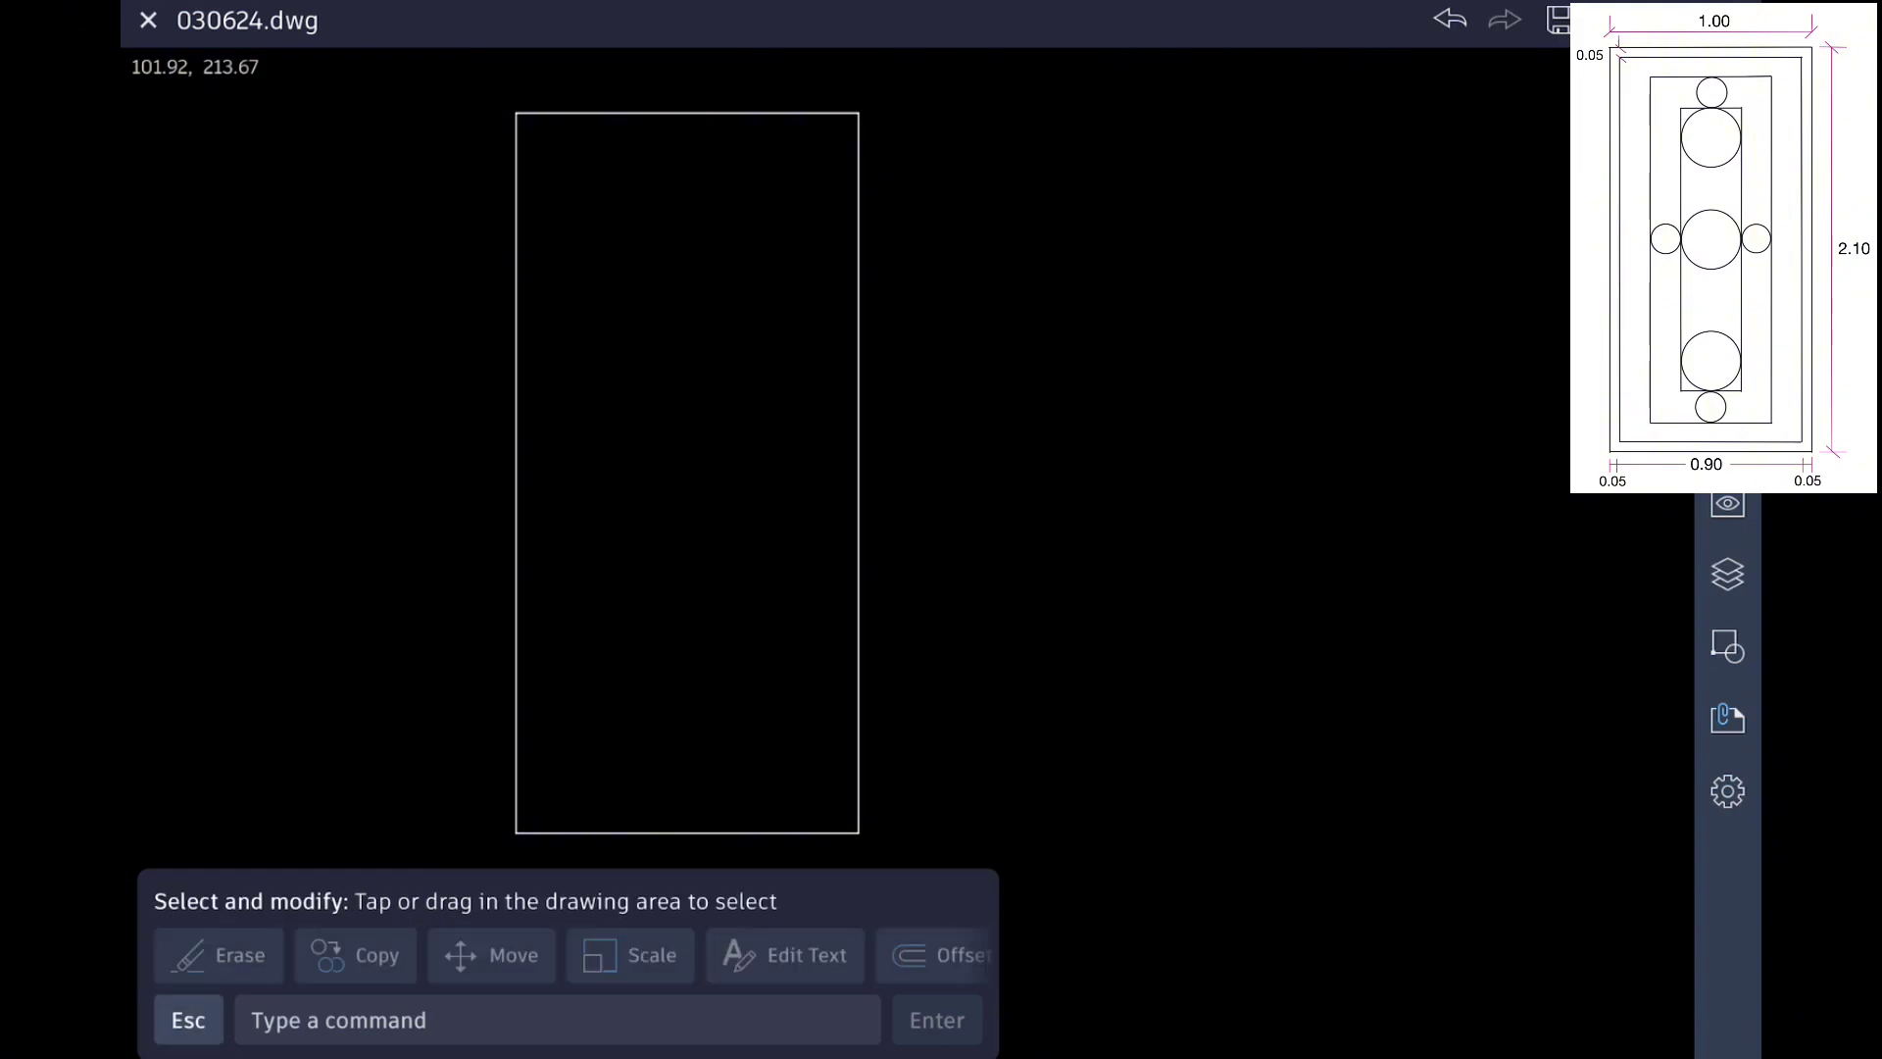
left_click(936, 955)
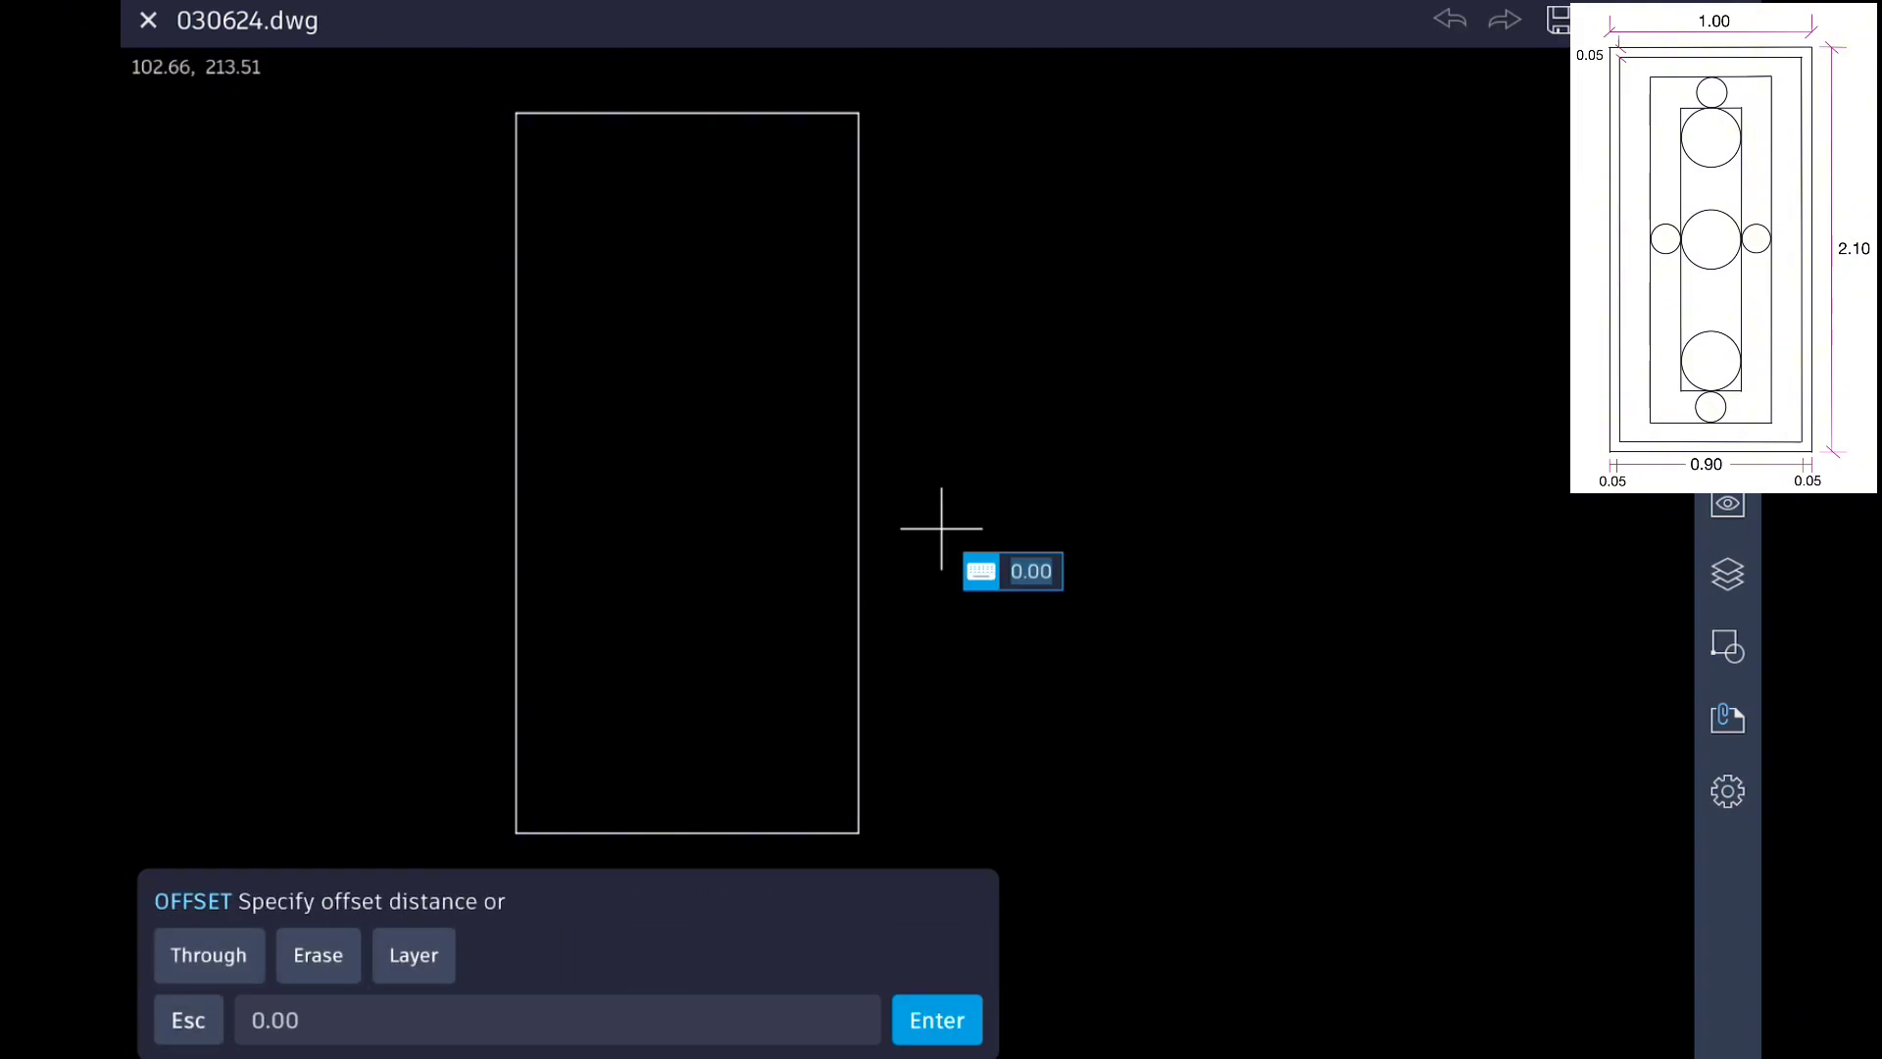
left_click(1030, 571)
left_click(976, 502)
left_click(1049, 502)
left_click(977, 502)
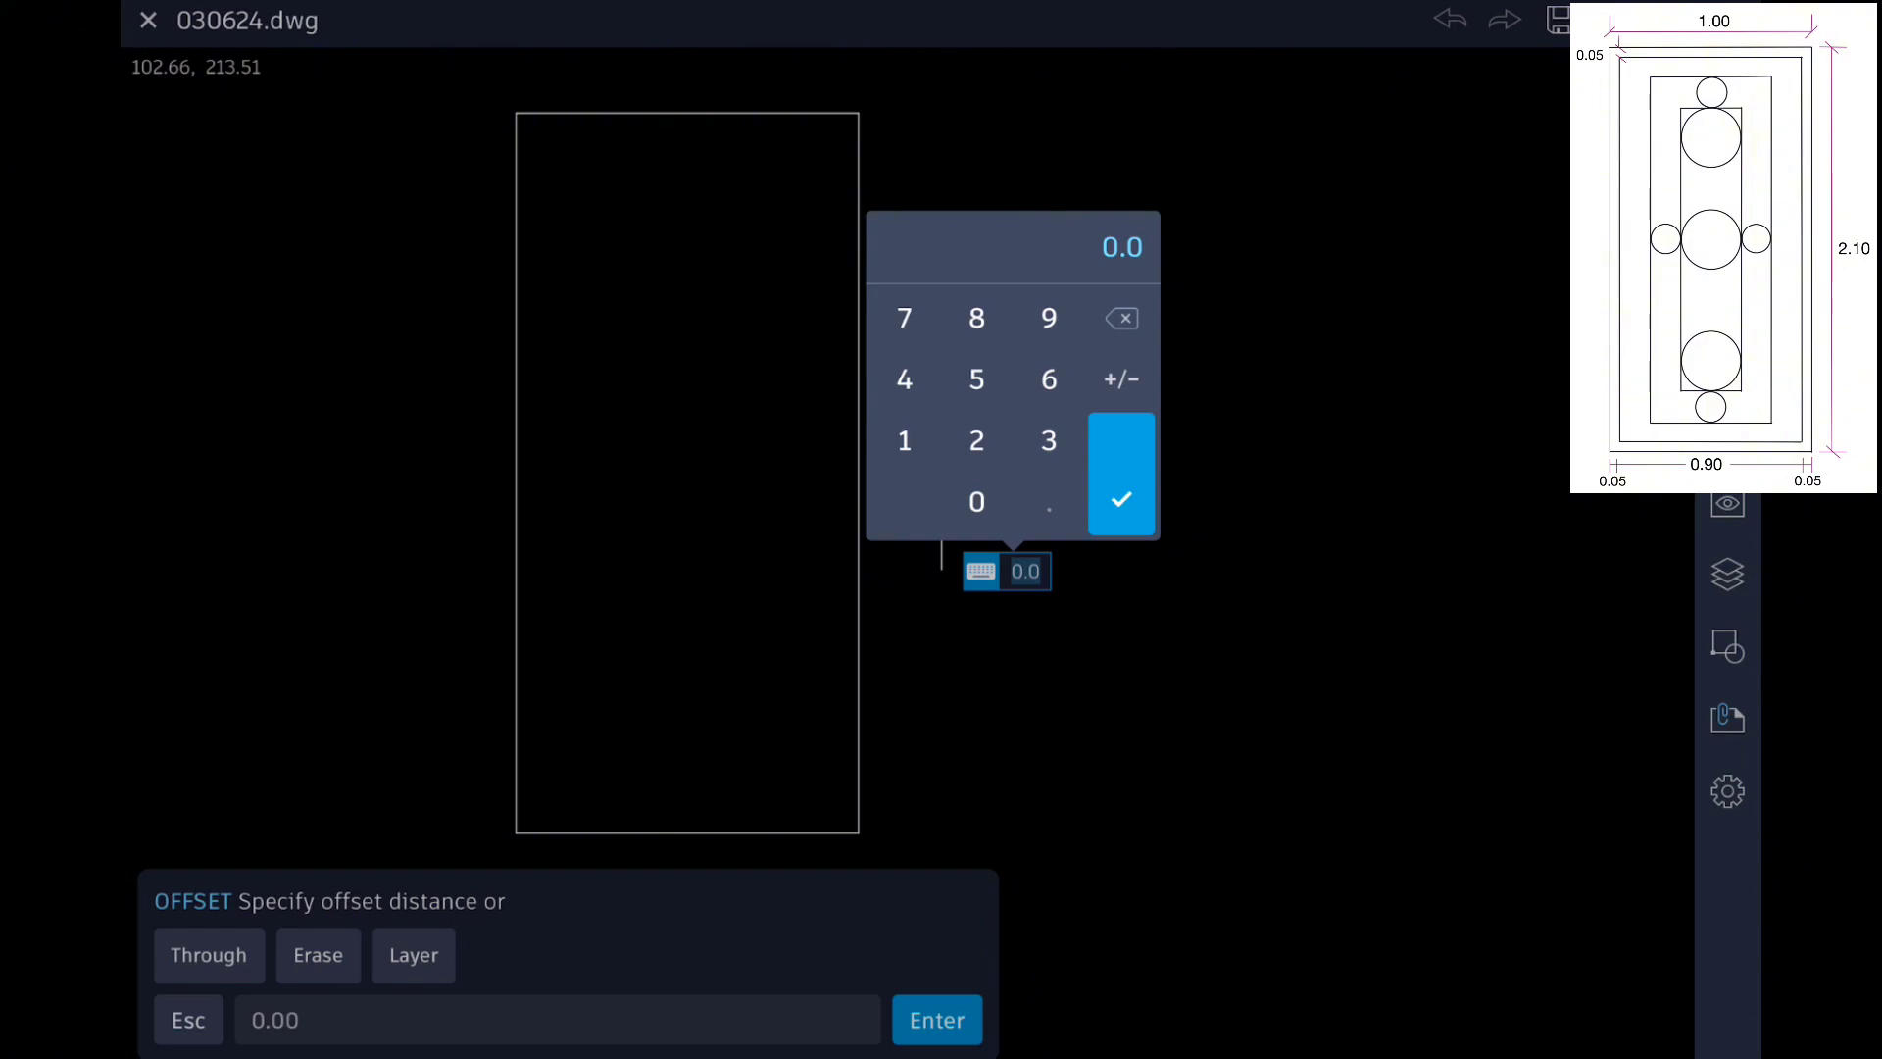
left_click(976, 379)
left_click(1120, 474)
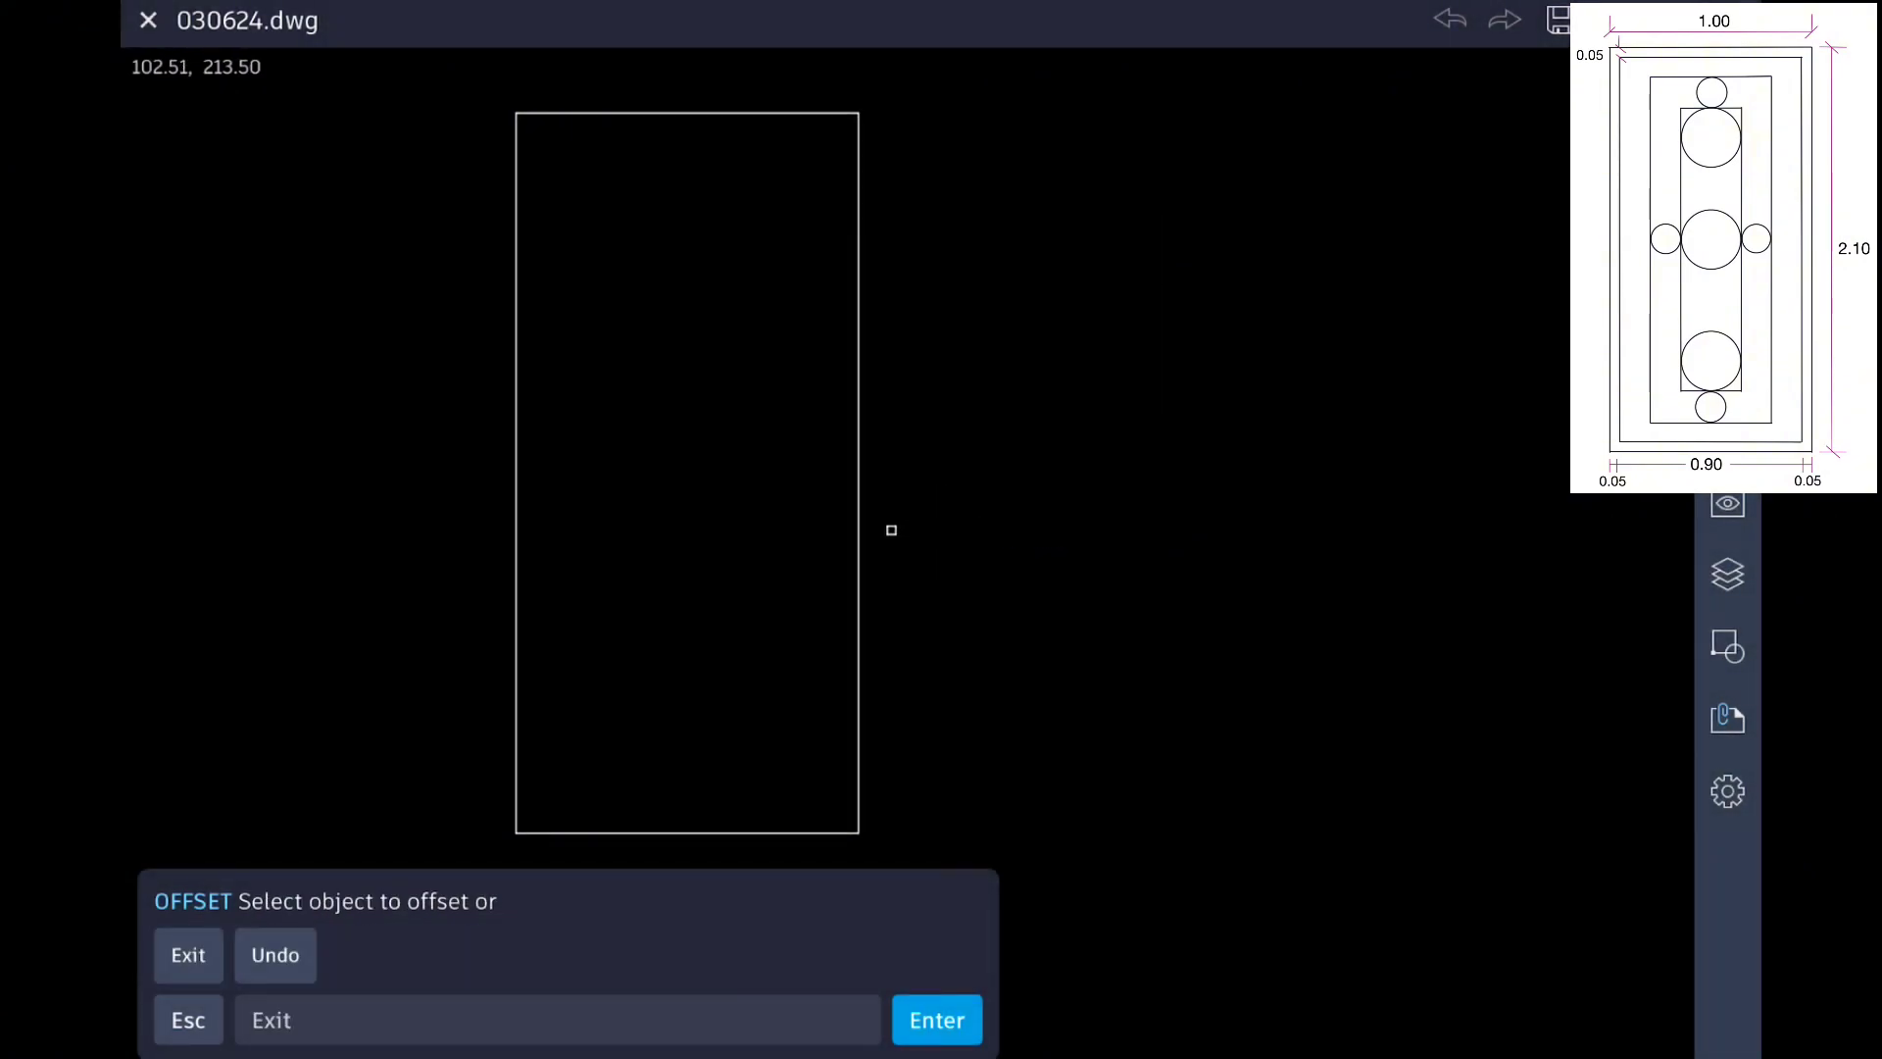
left_click(861, 535)
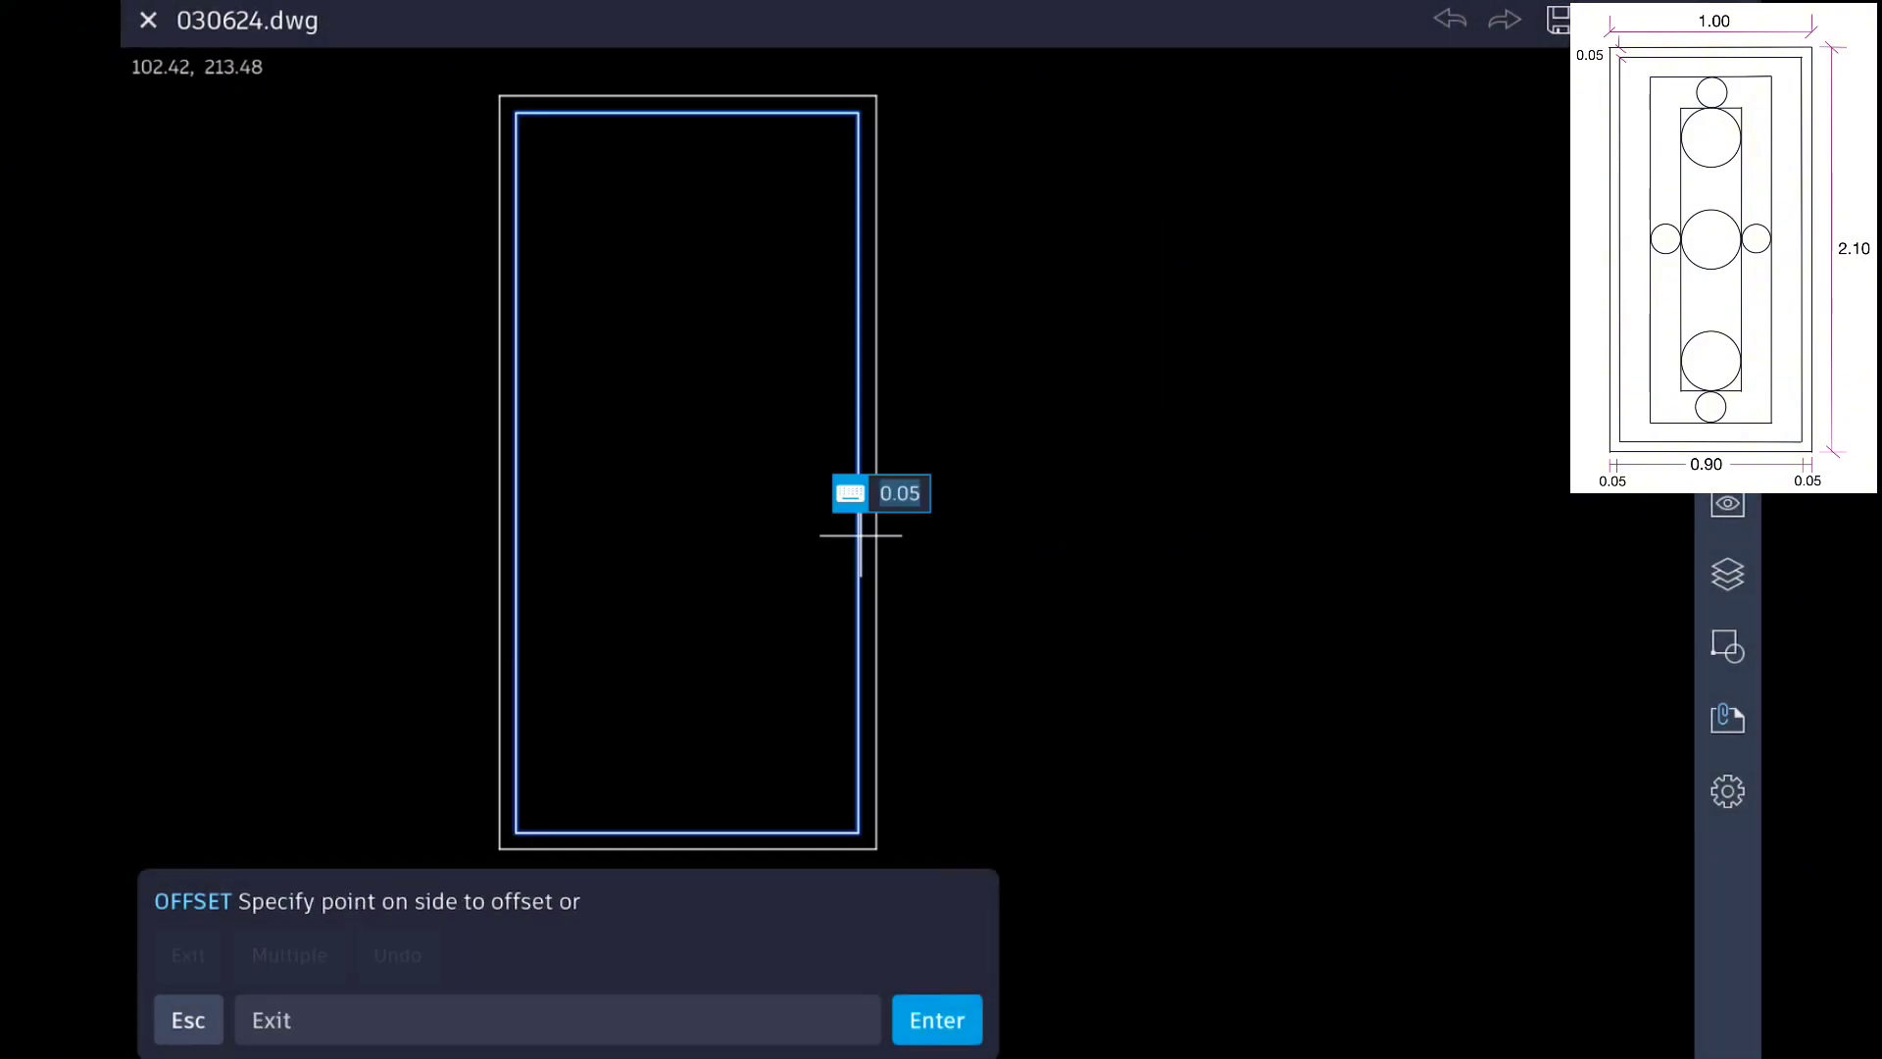
left_click(801, 548)
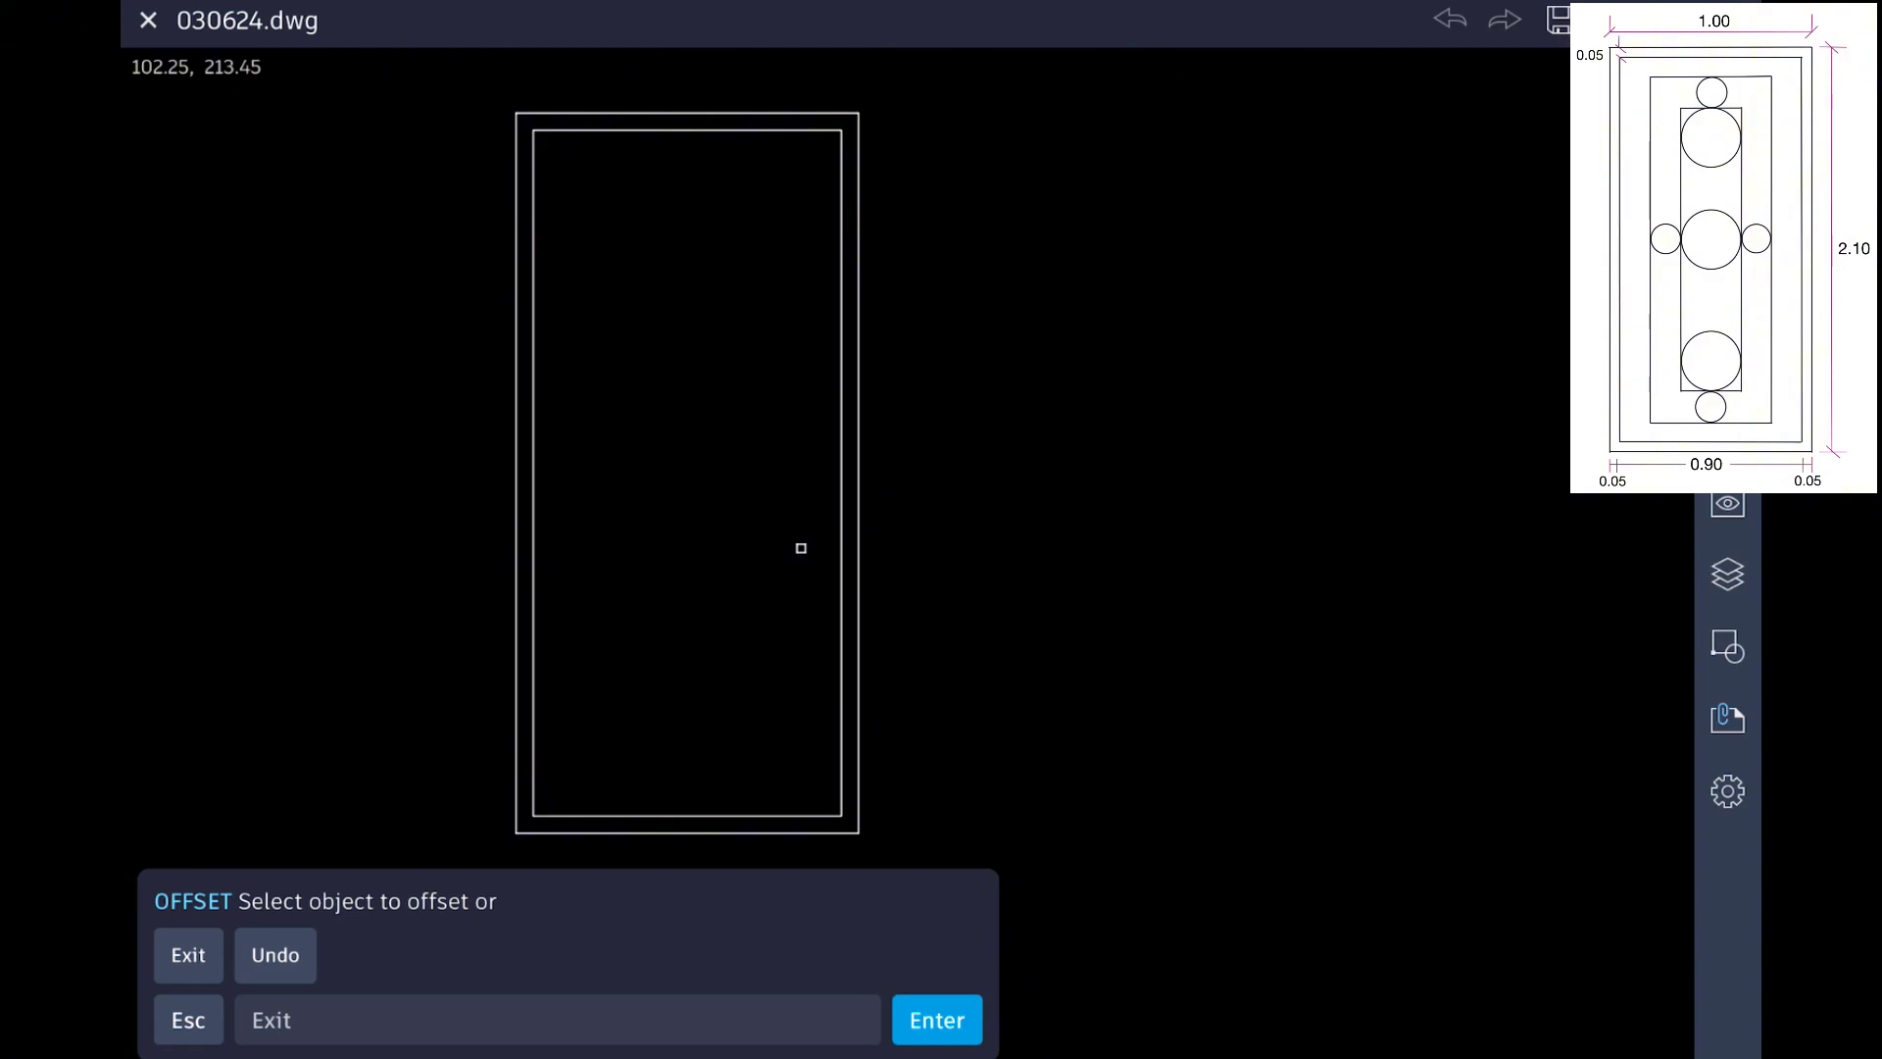
key("Return")
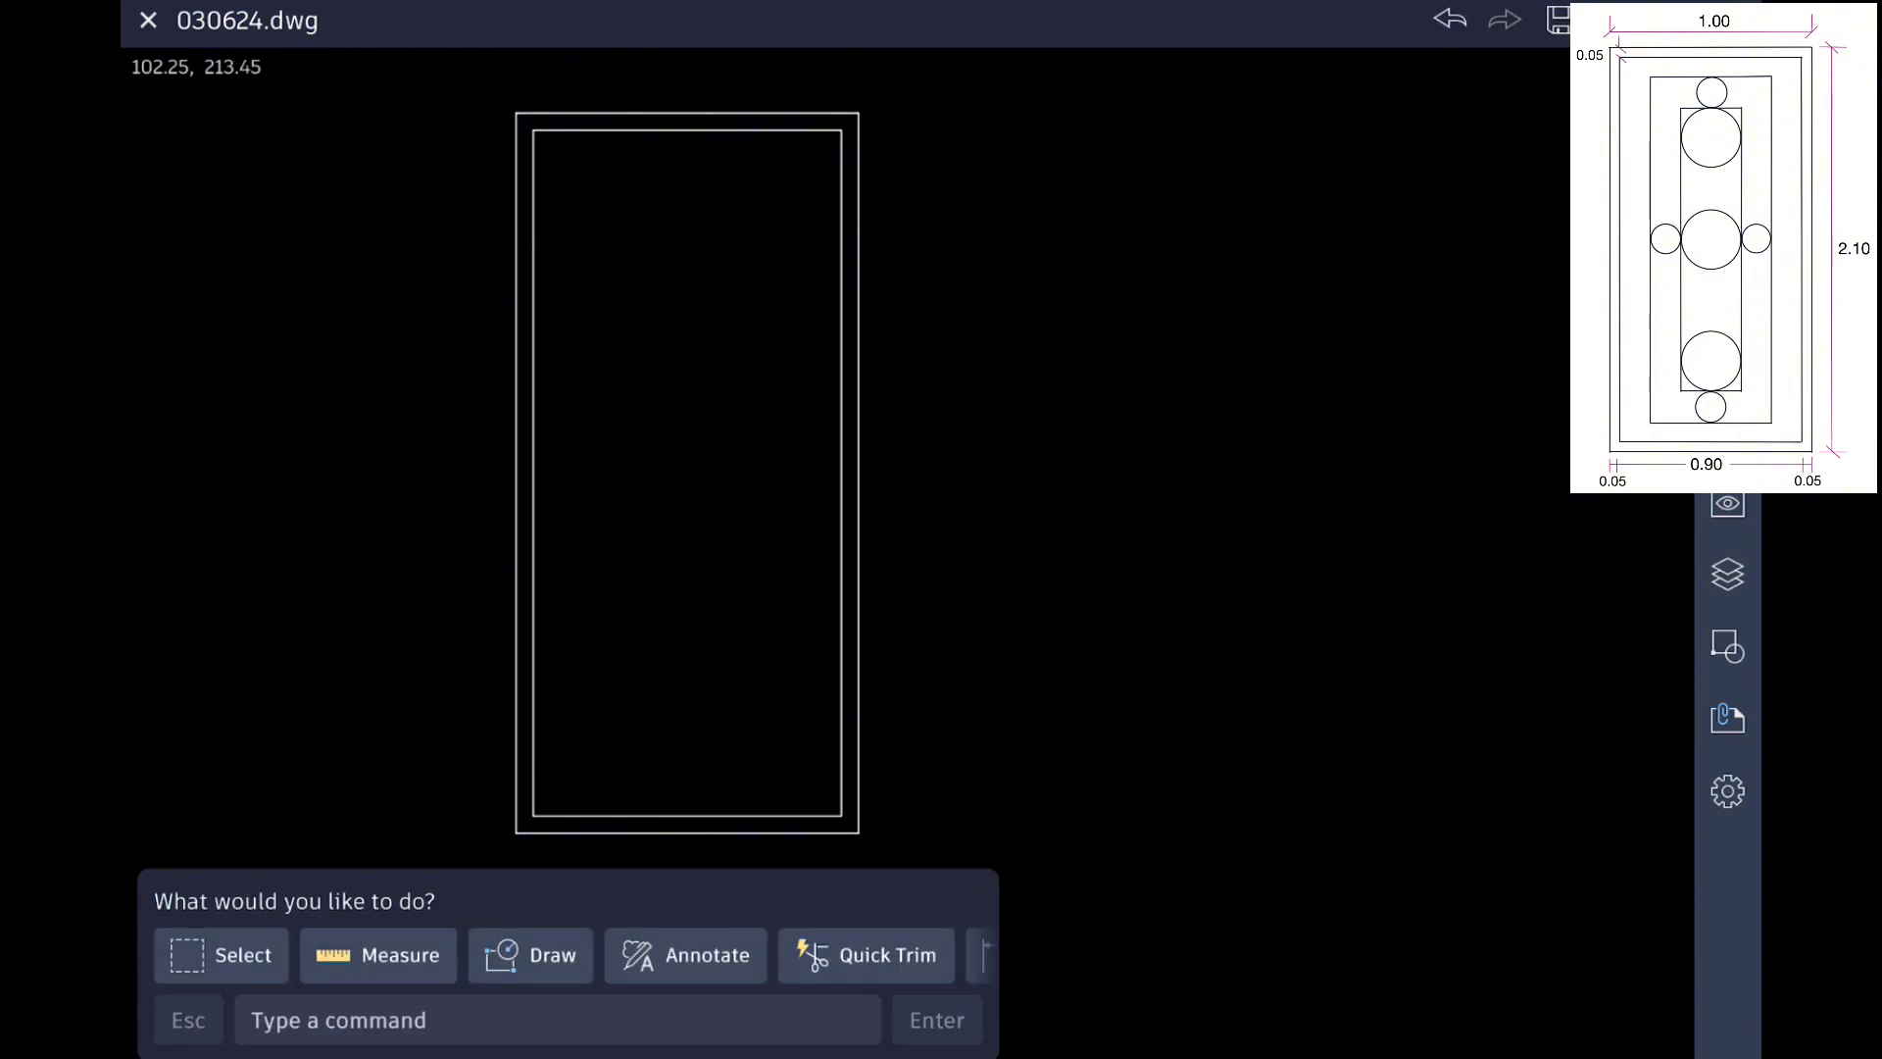
Step: Offset the inner frame rectangle 0.15 inward to create a third rectangle
left_click_drag(620, 755, 530, 799)
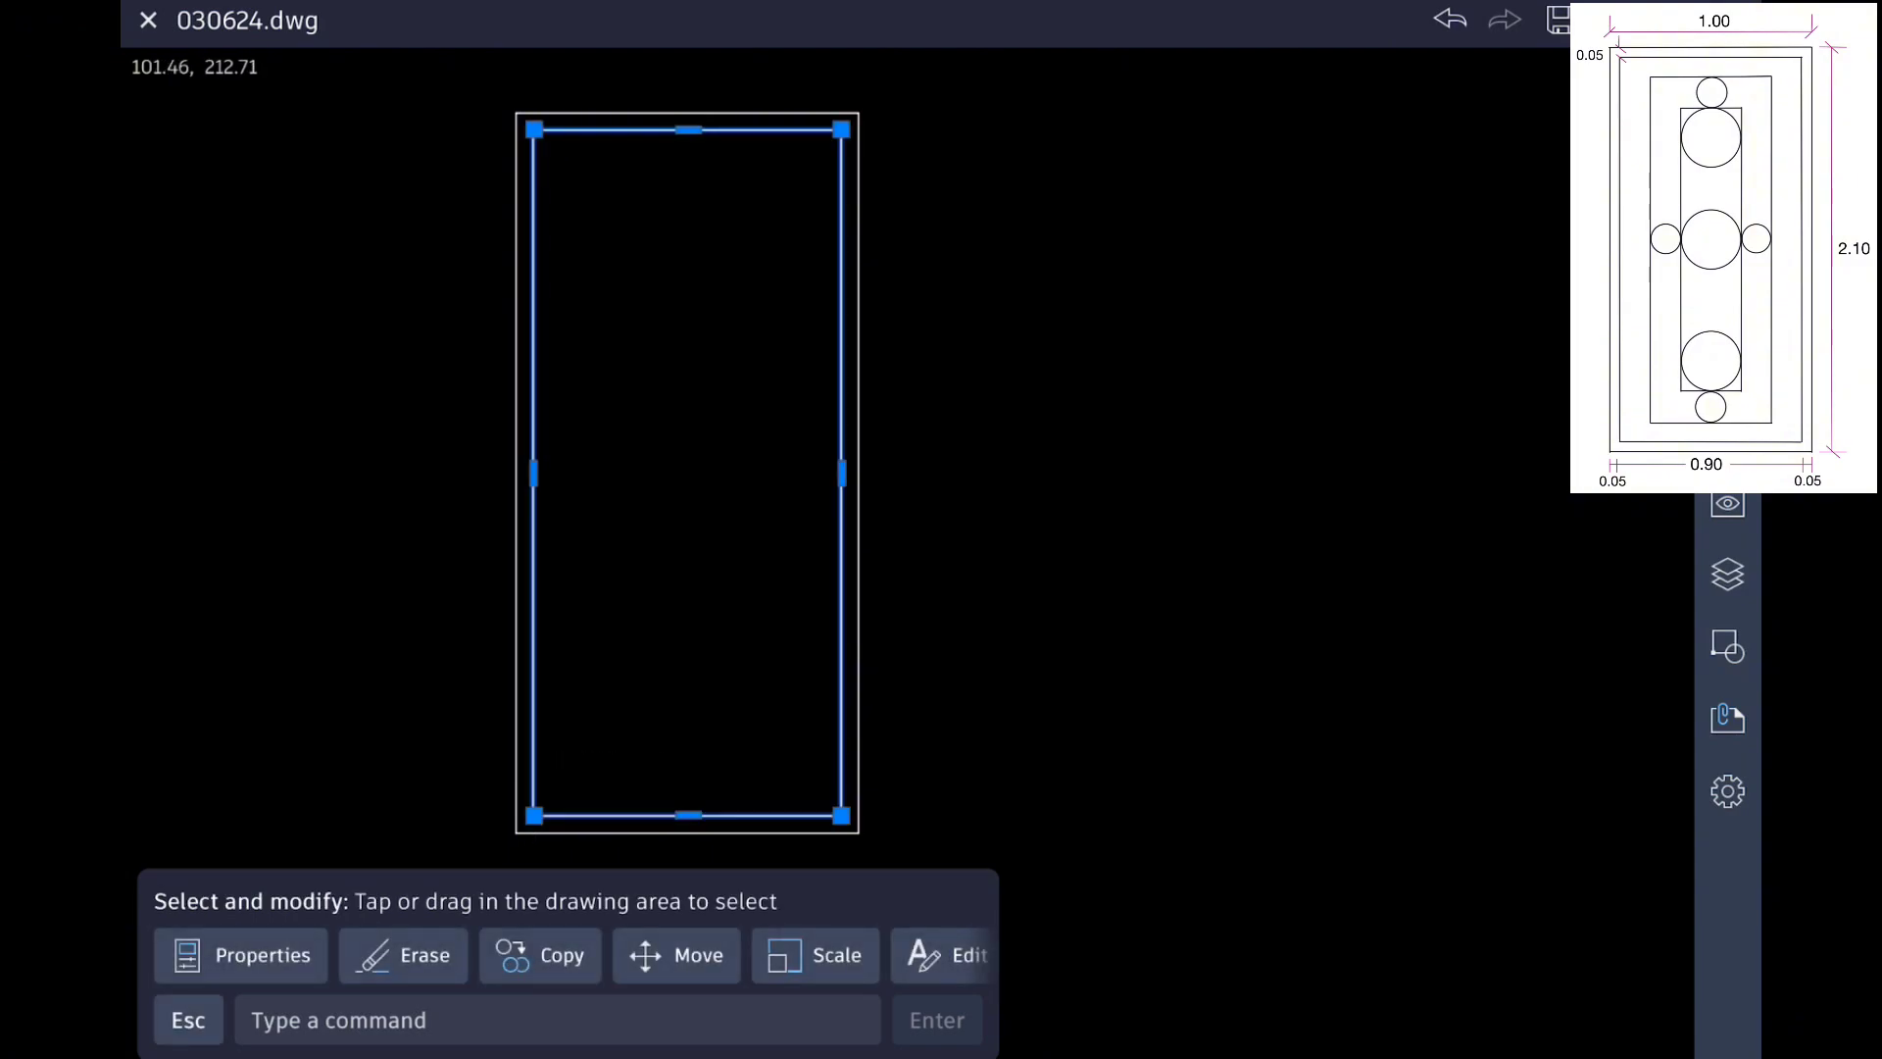
scroll(569, 954, "right", 3)
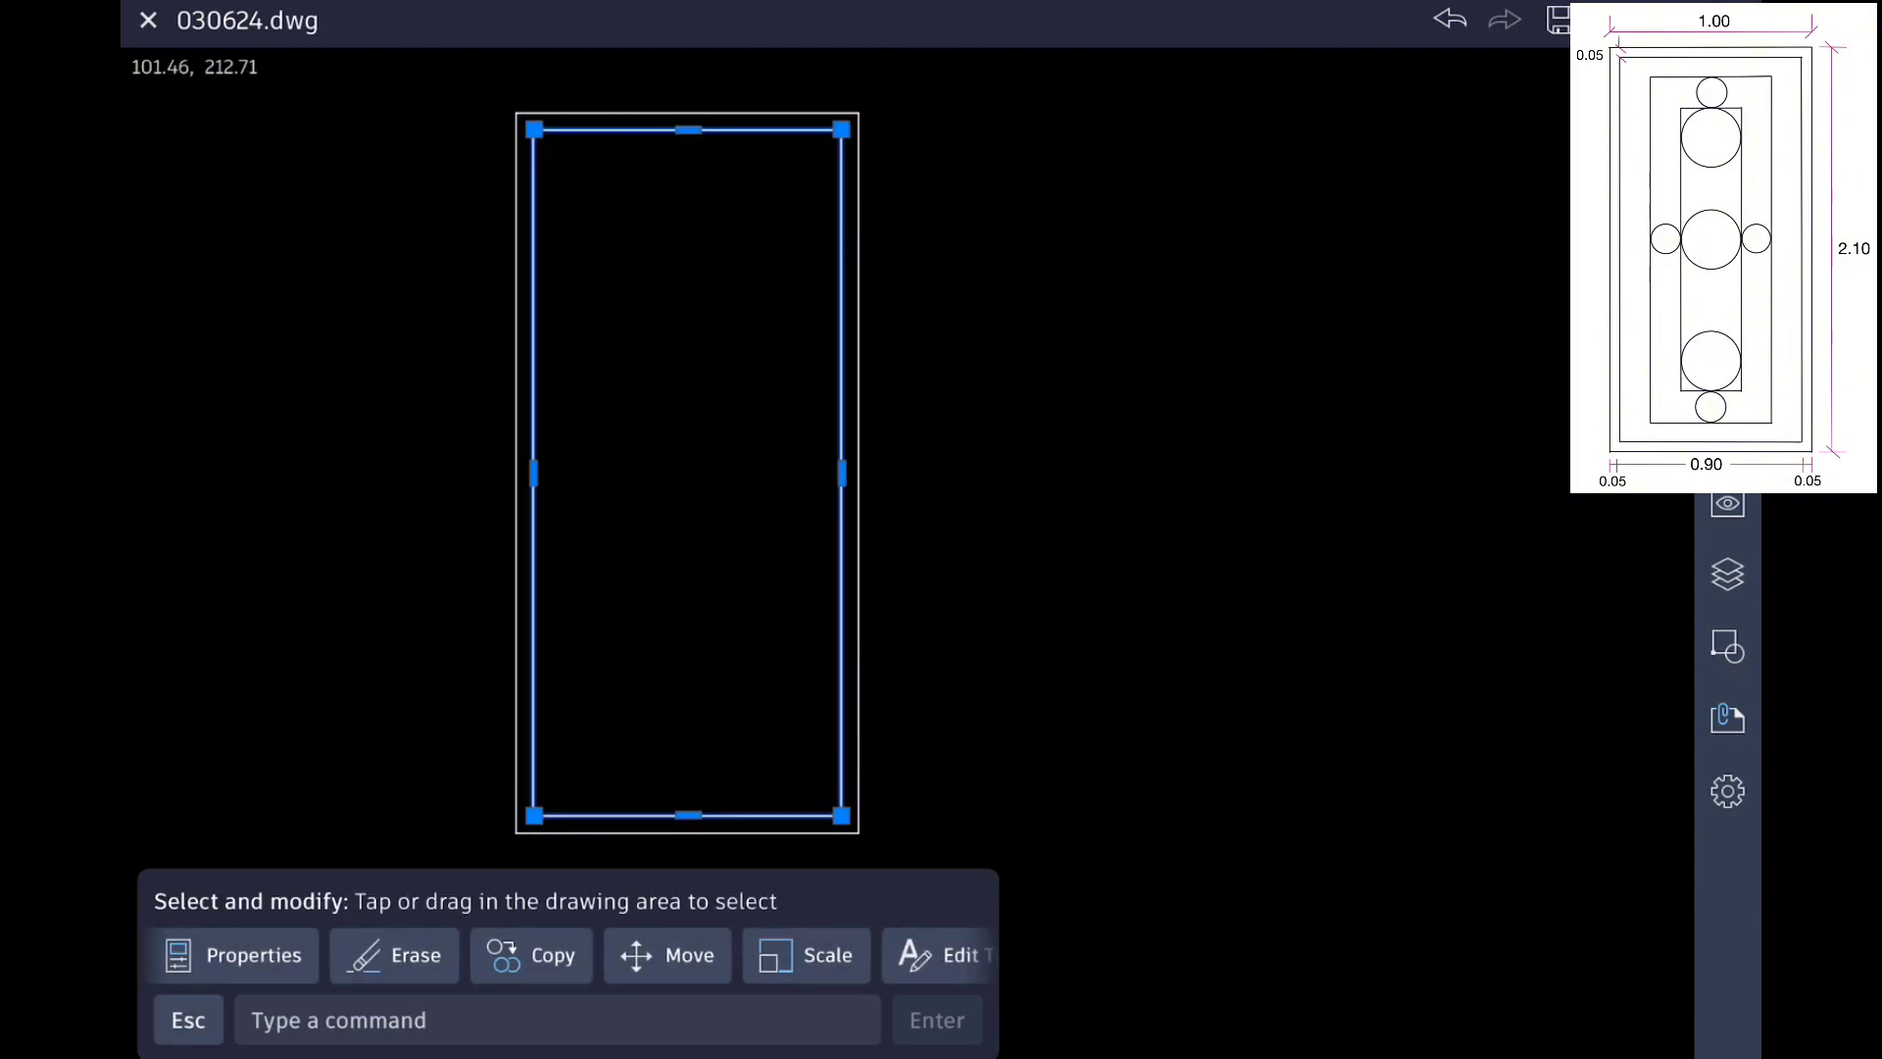
left_click(818, 955)
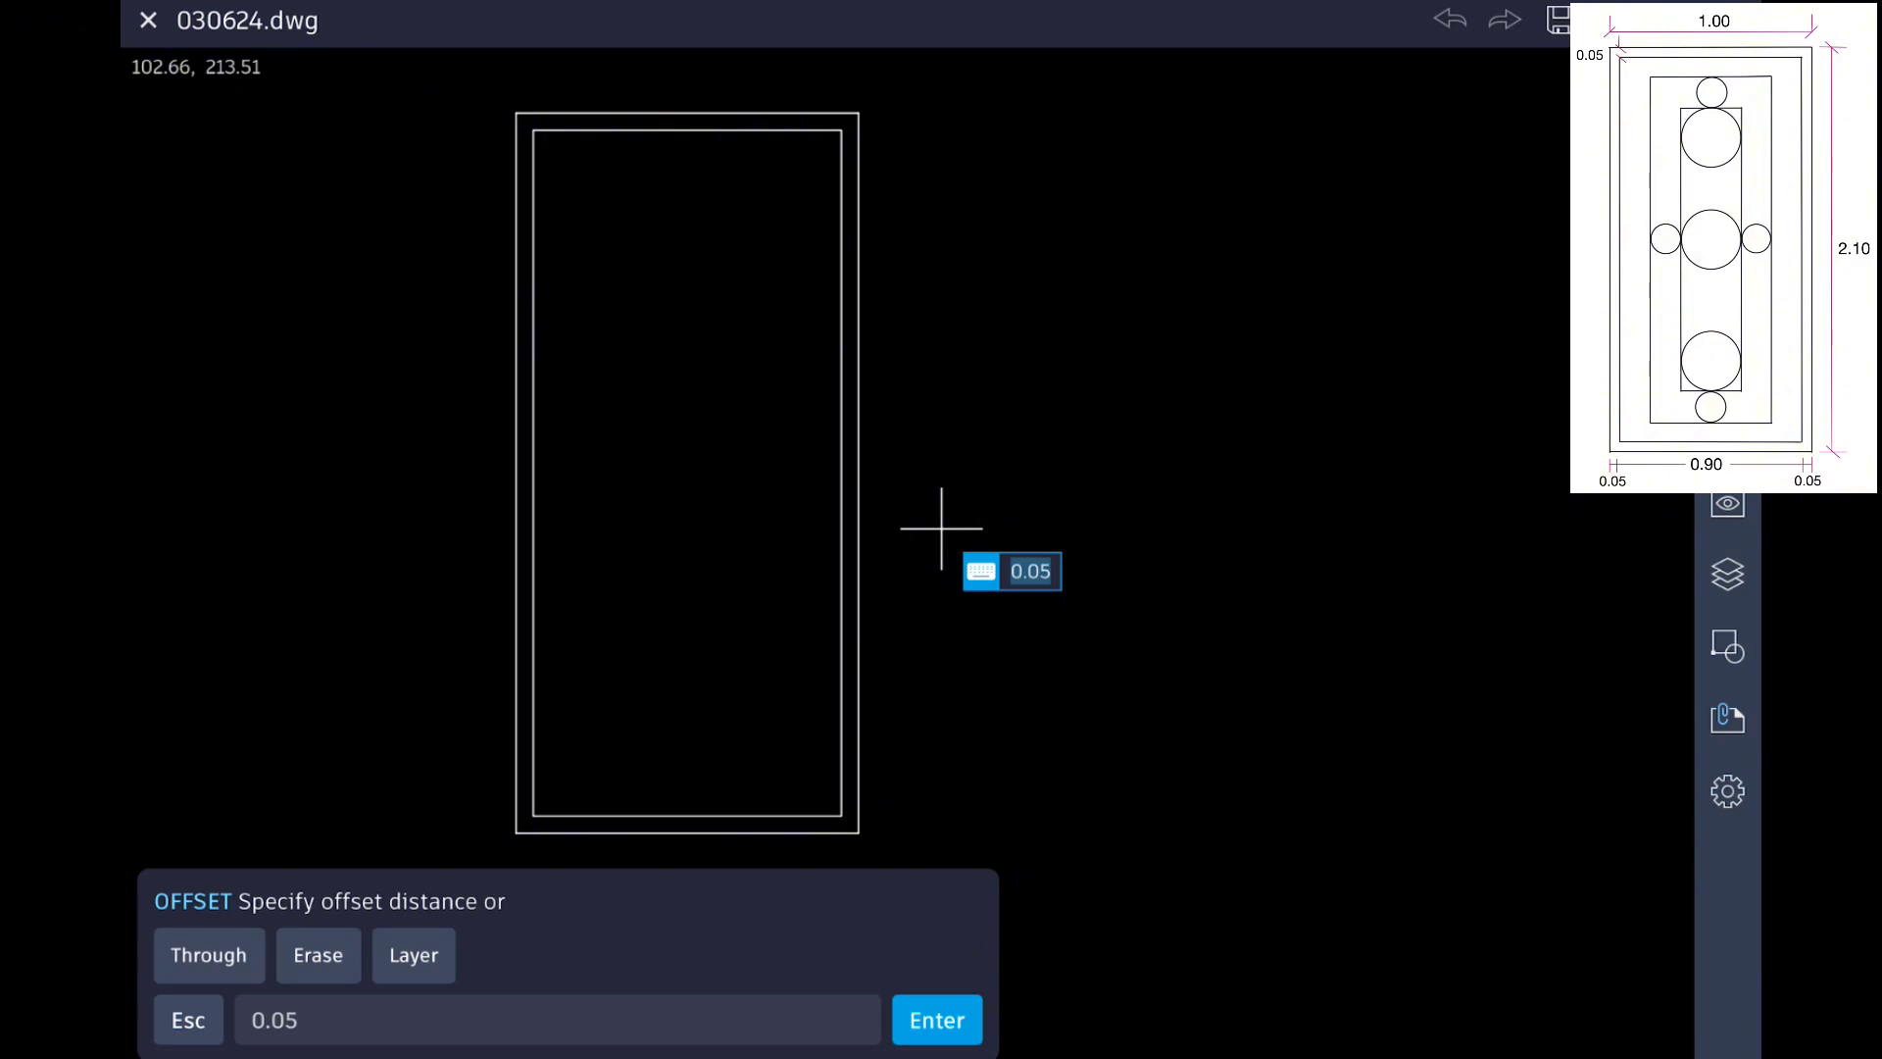
left_click(1012, 570)
left_click(977, 501)
left_click(1048, 501)
left_click(904, 440)
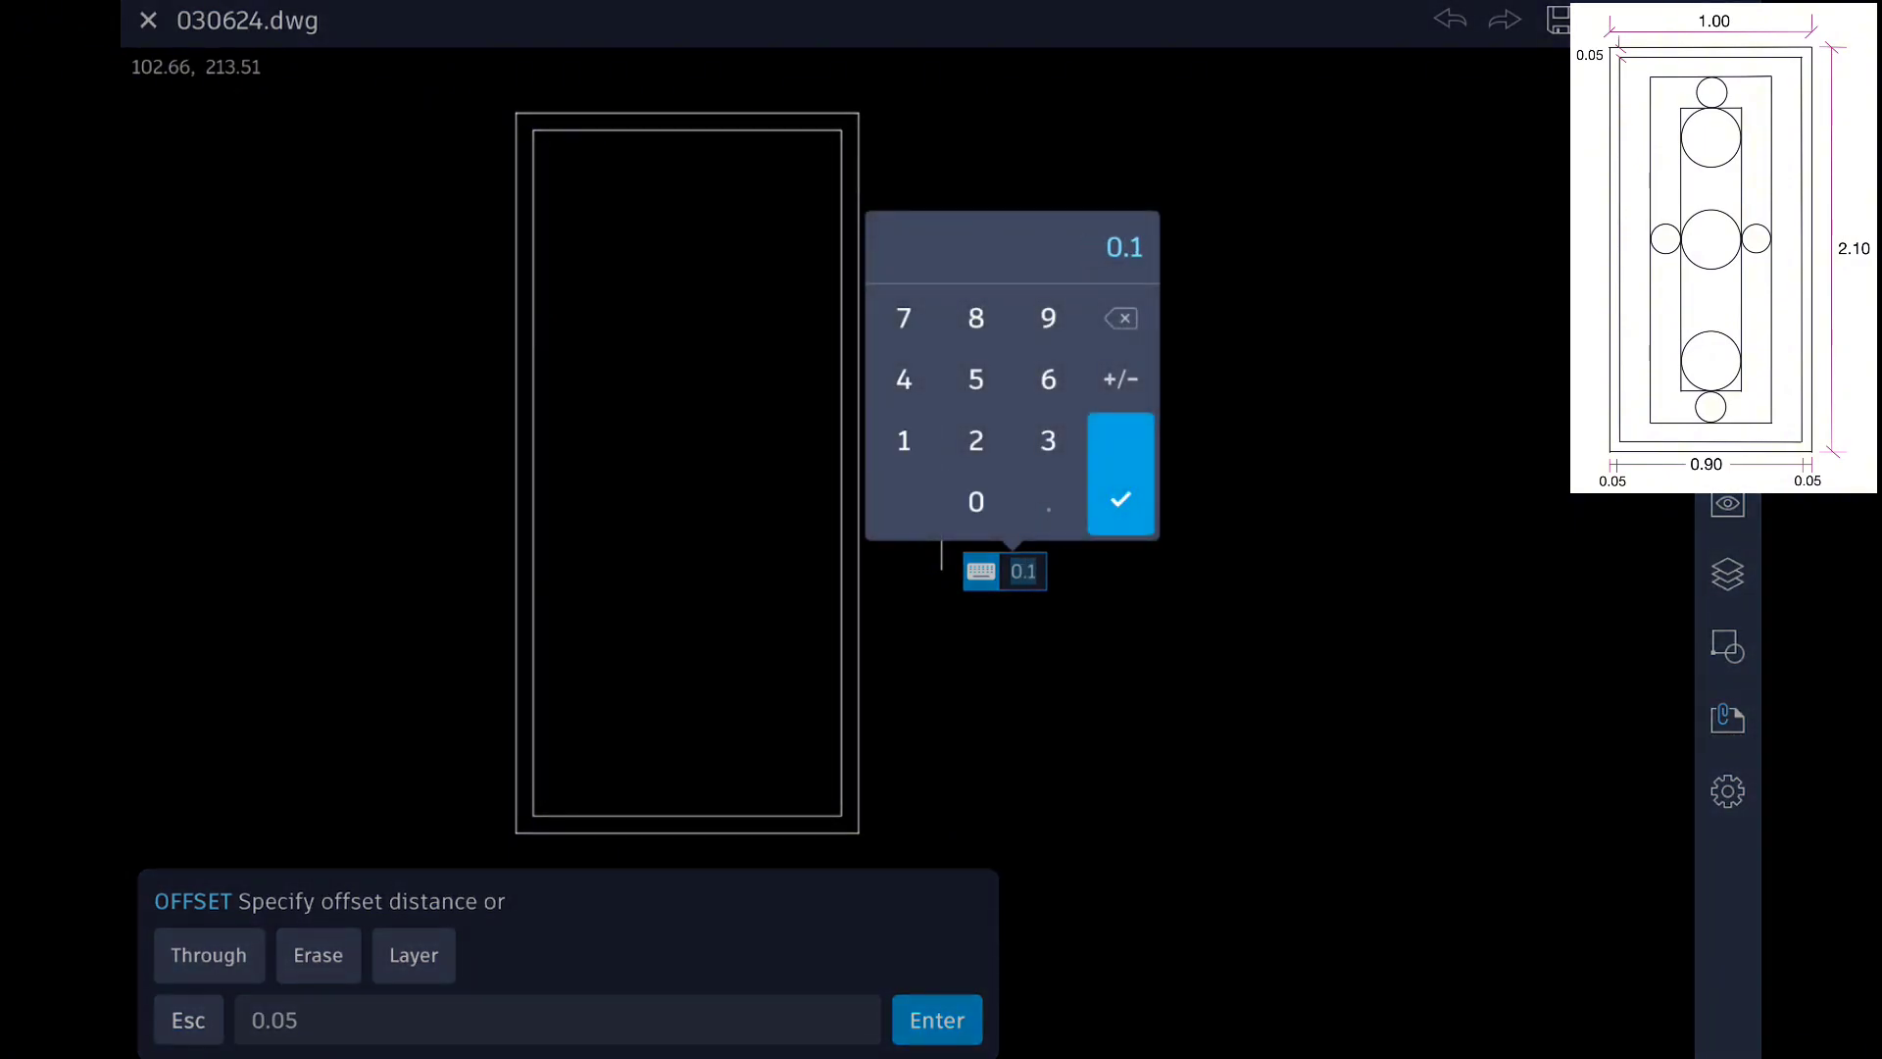
left_click(977, 379)
left_click(1120, 499)
left_click(841, 529)
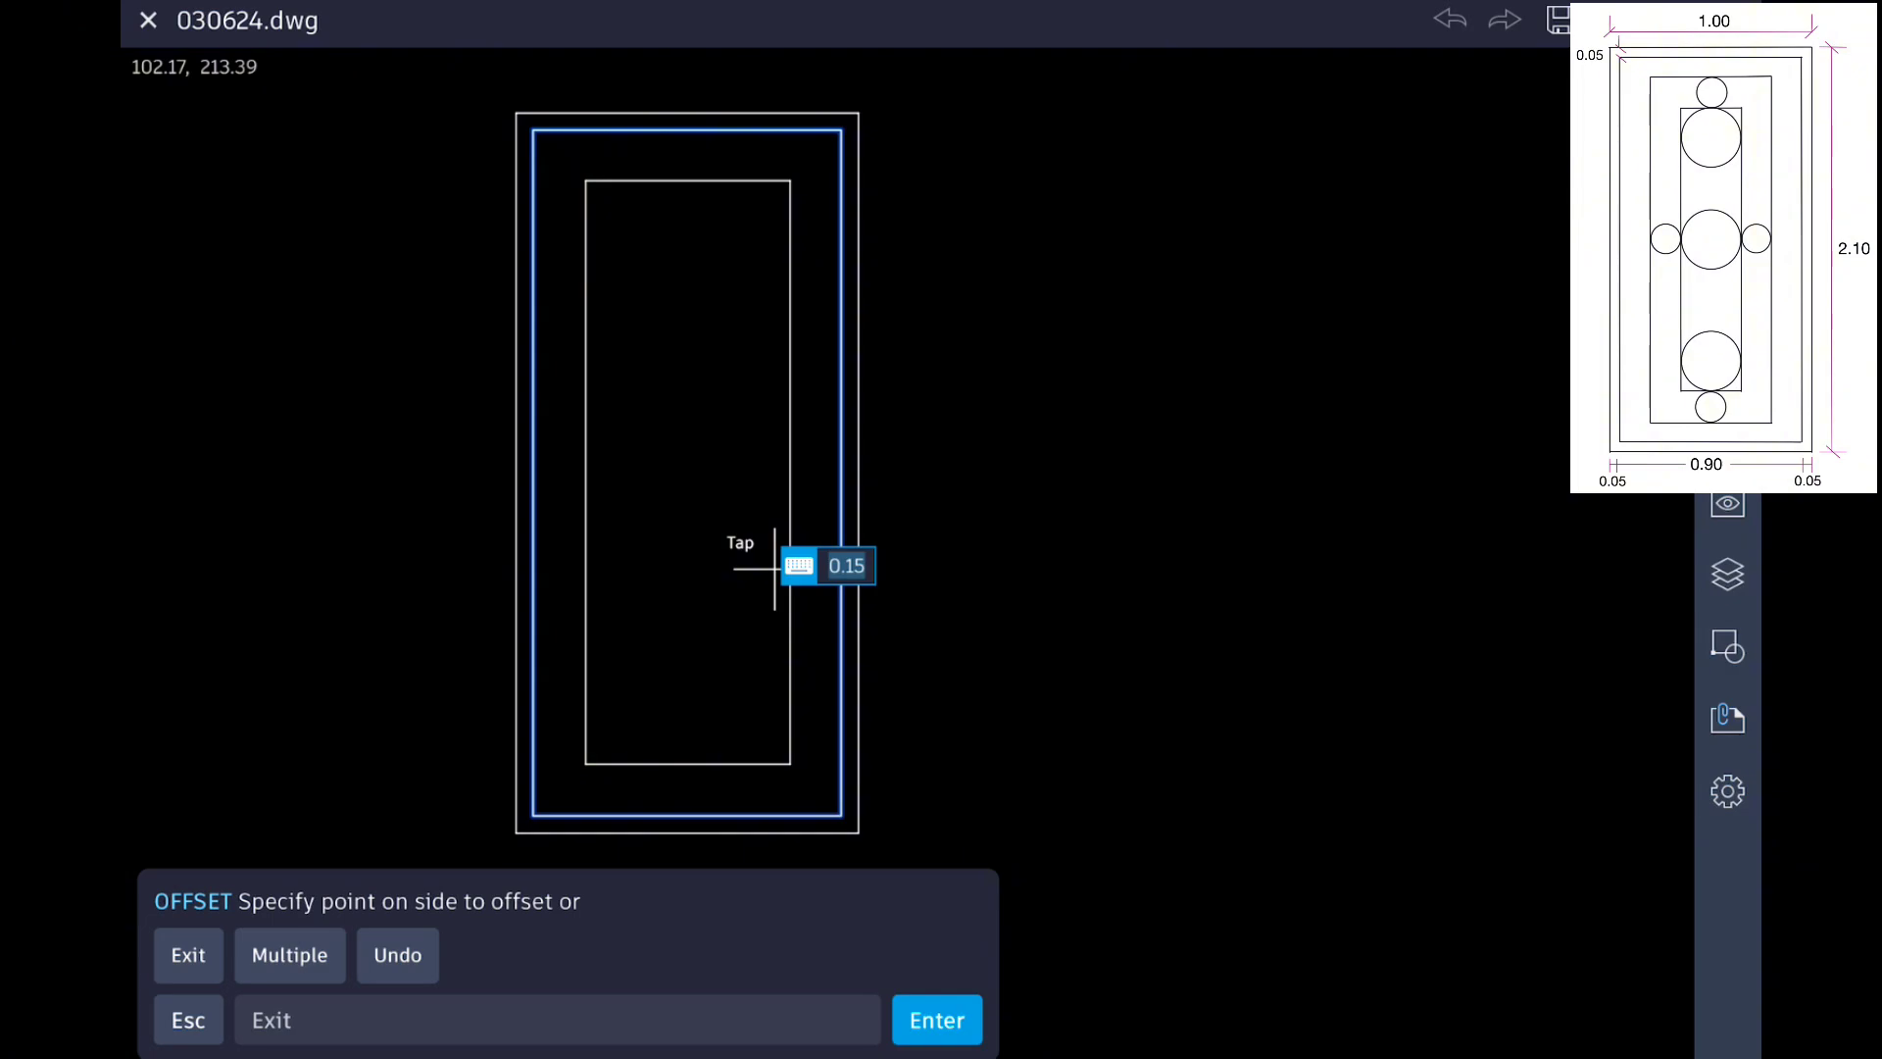
left_click(774, 569)
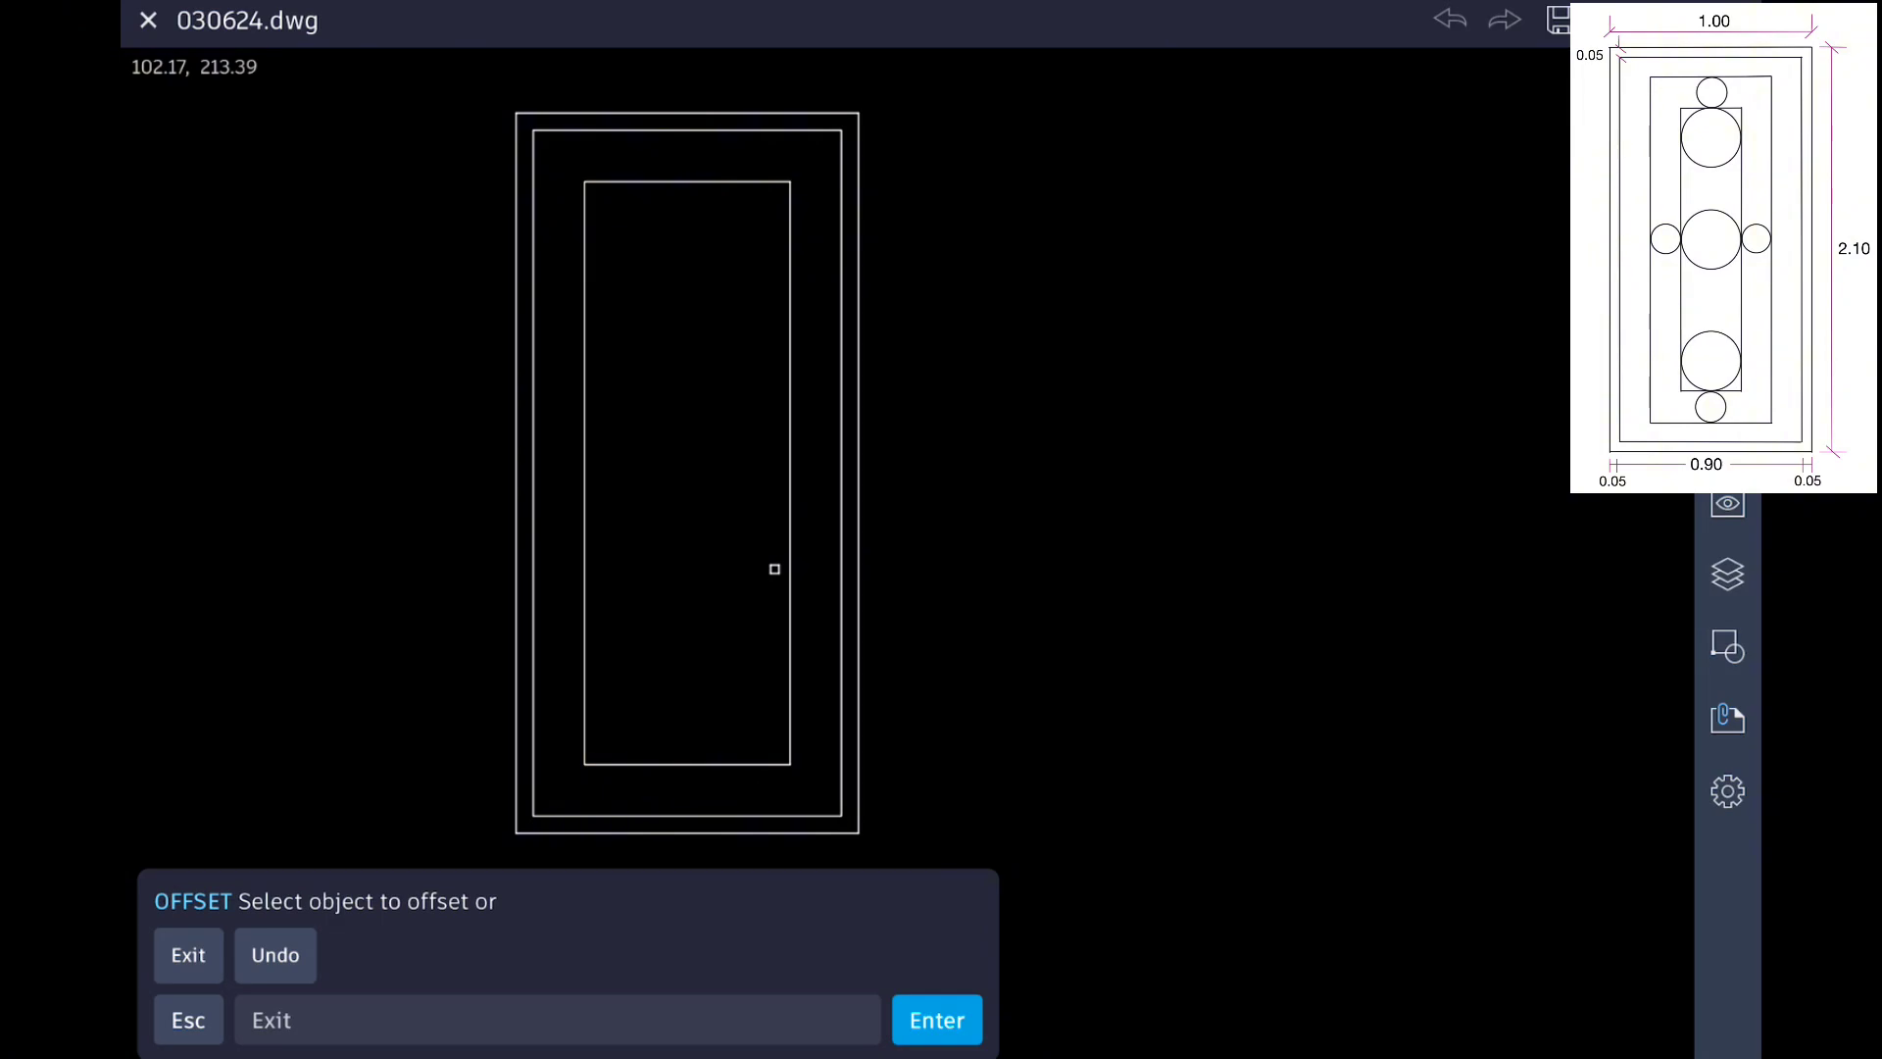
key("Escape")
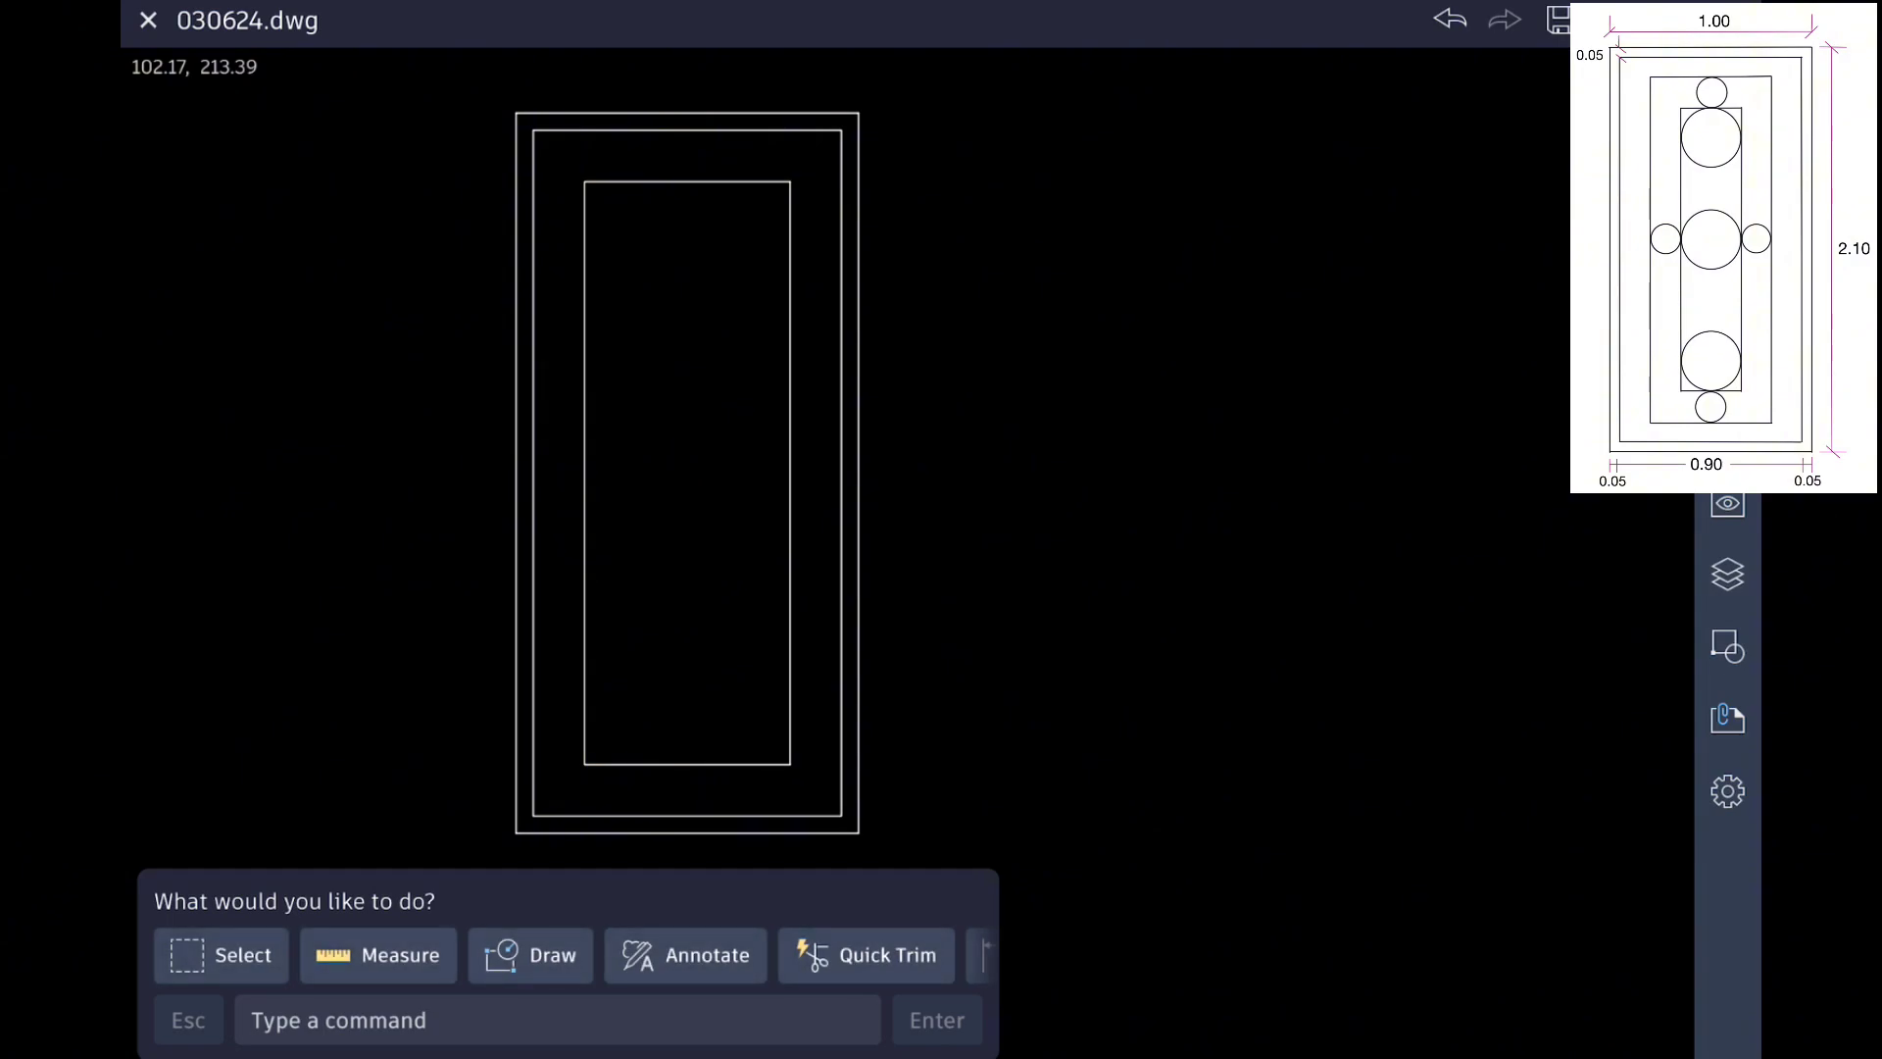
Step: Offset the third rectangle another 0.15 inward to form the narrow central panel
left_click(221, 955)
left_click(942, 955)
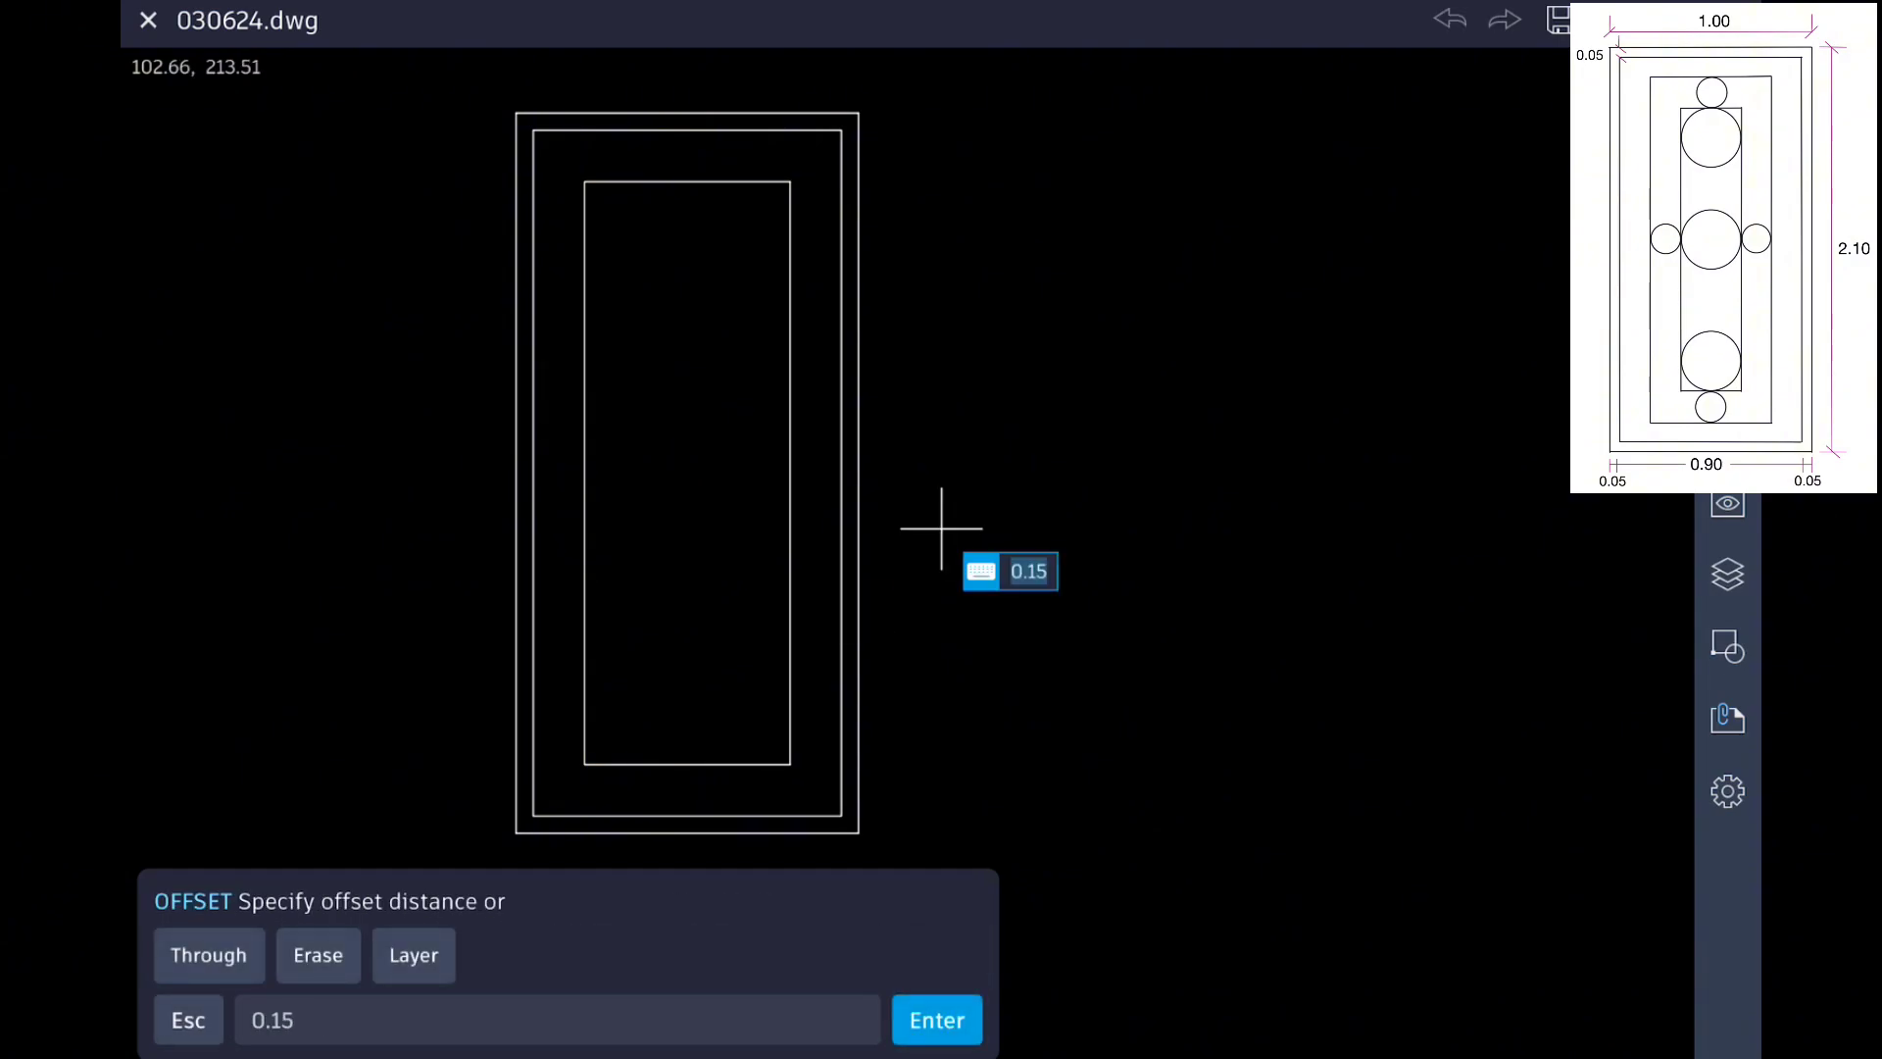
key("Return")
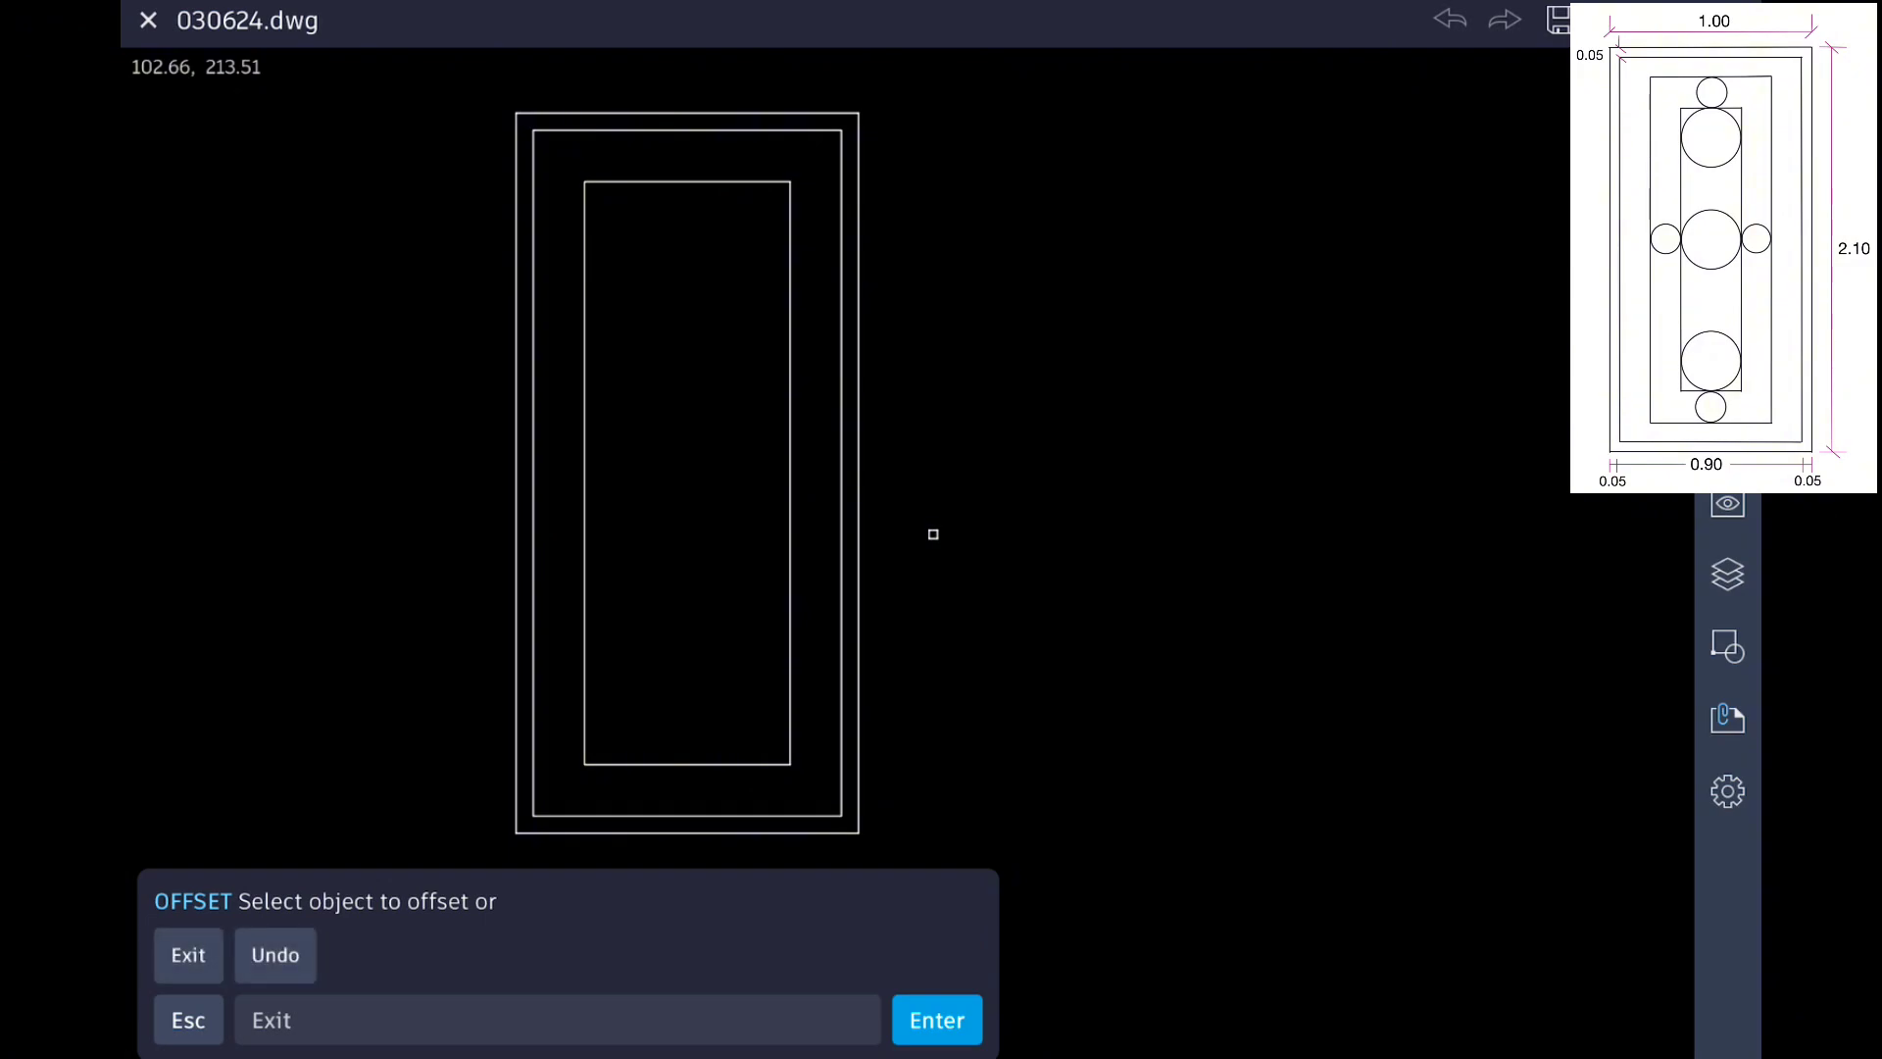
left_click(789, 571)
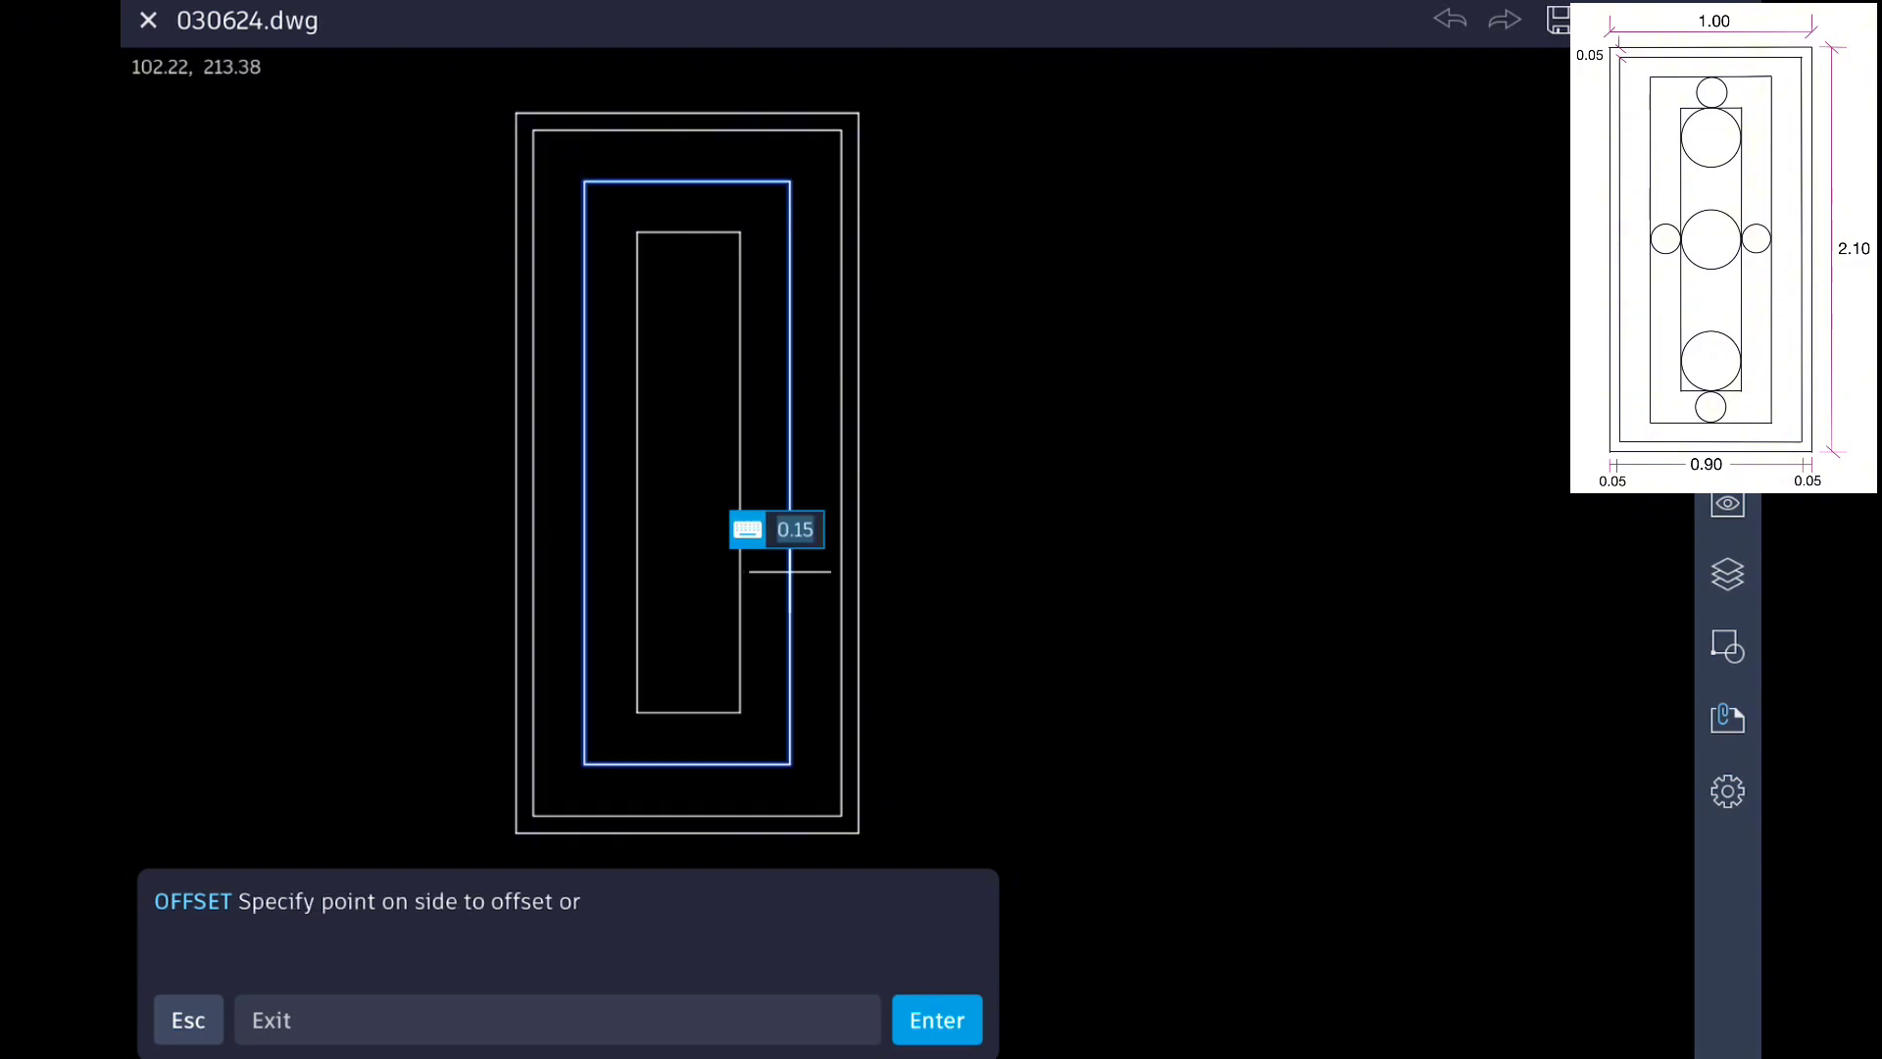
left_click(728, 581)
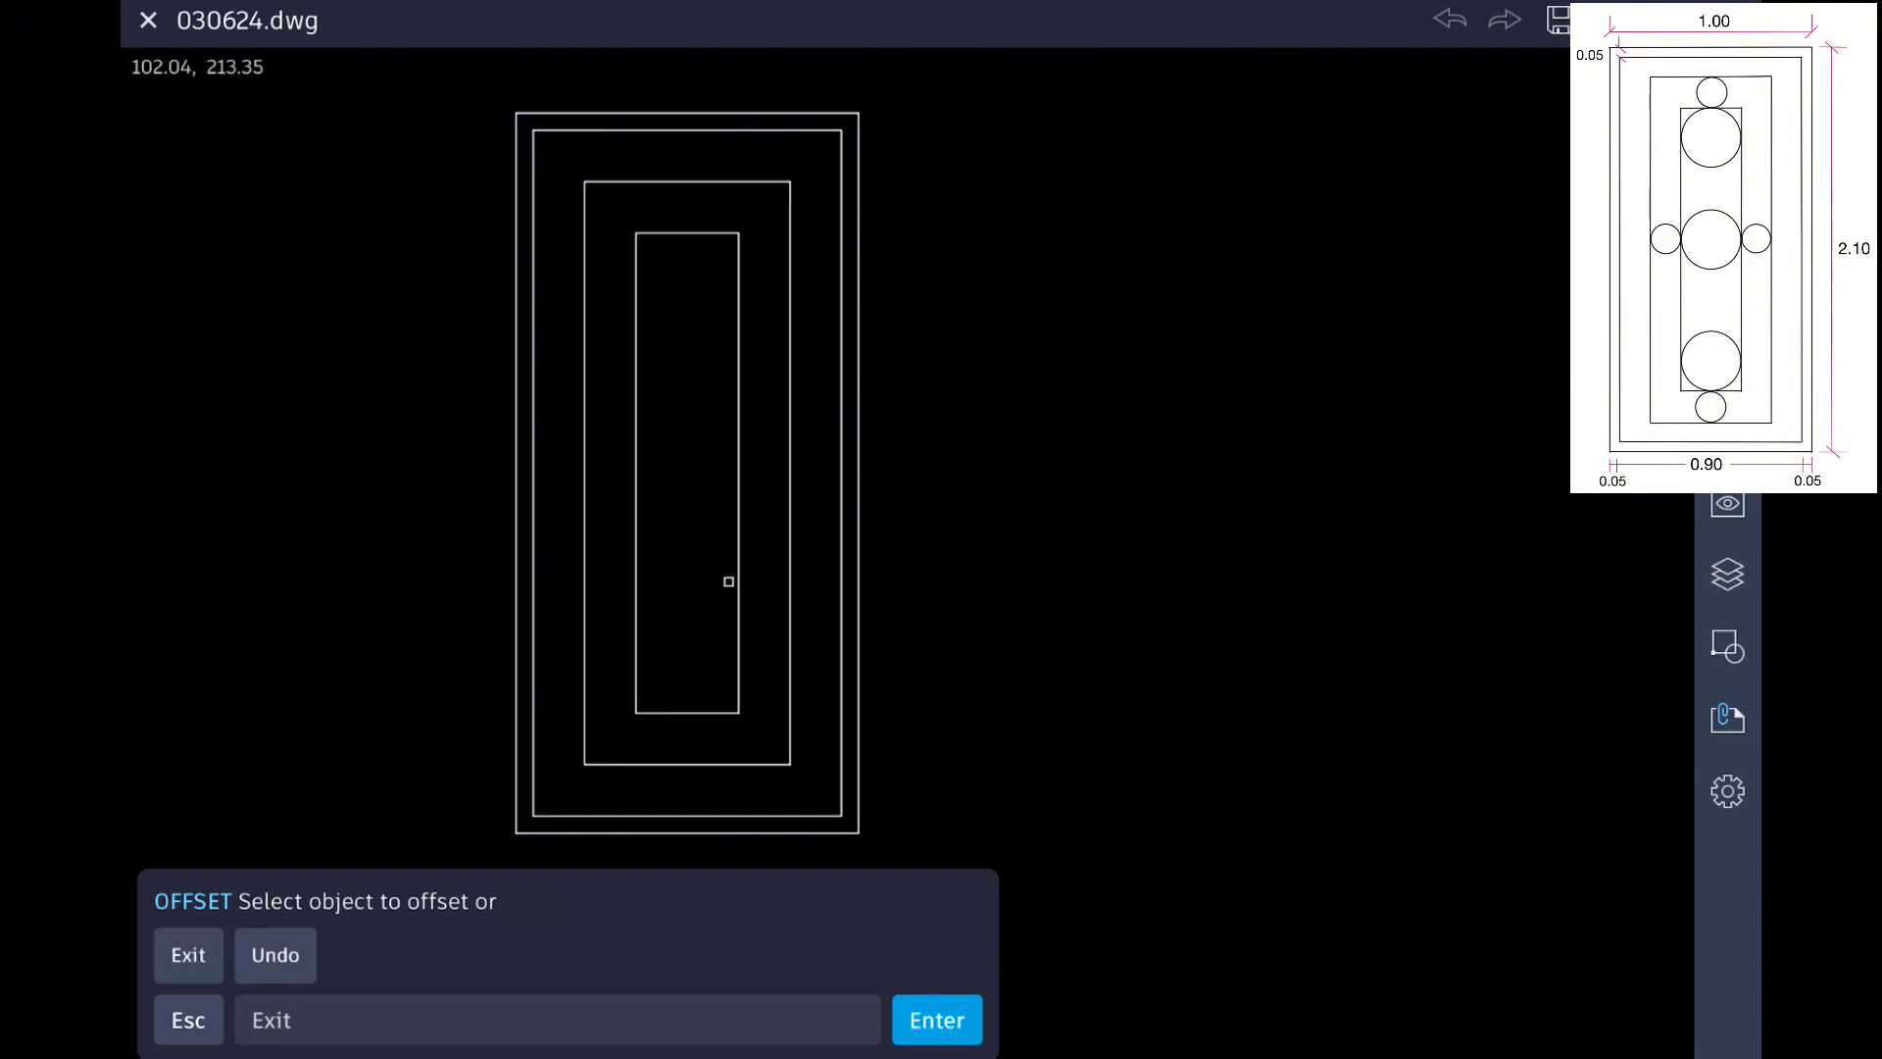
key("Return")
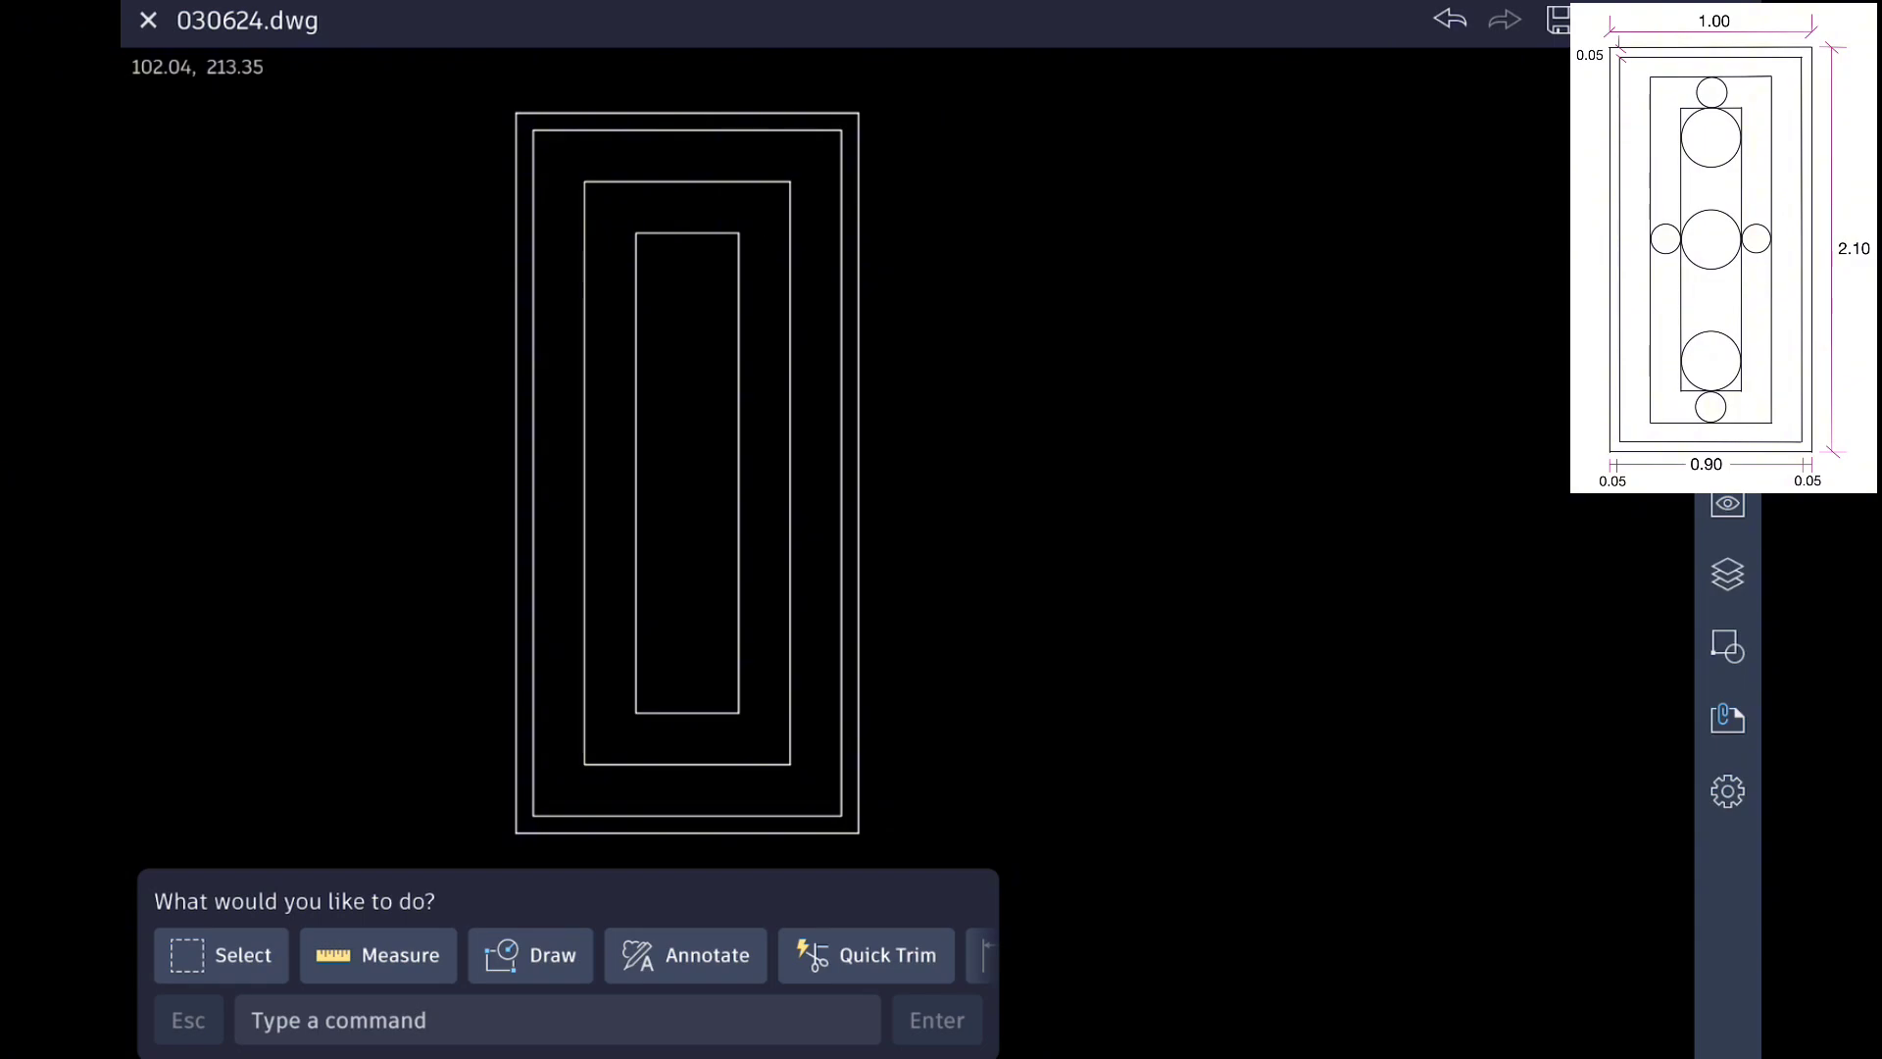
Step: Draw a 2-point circle between the top-edge midpoints of the two innermost rectangles
left_click(530, 955)
left_click(798, 954)
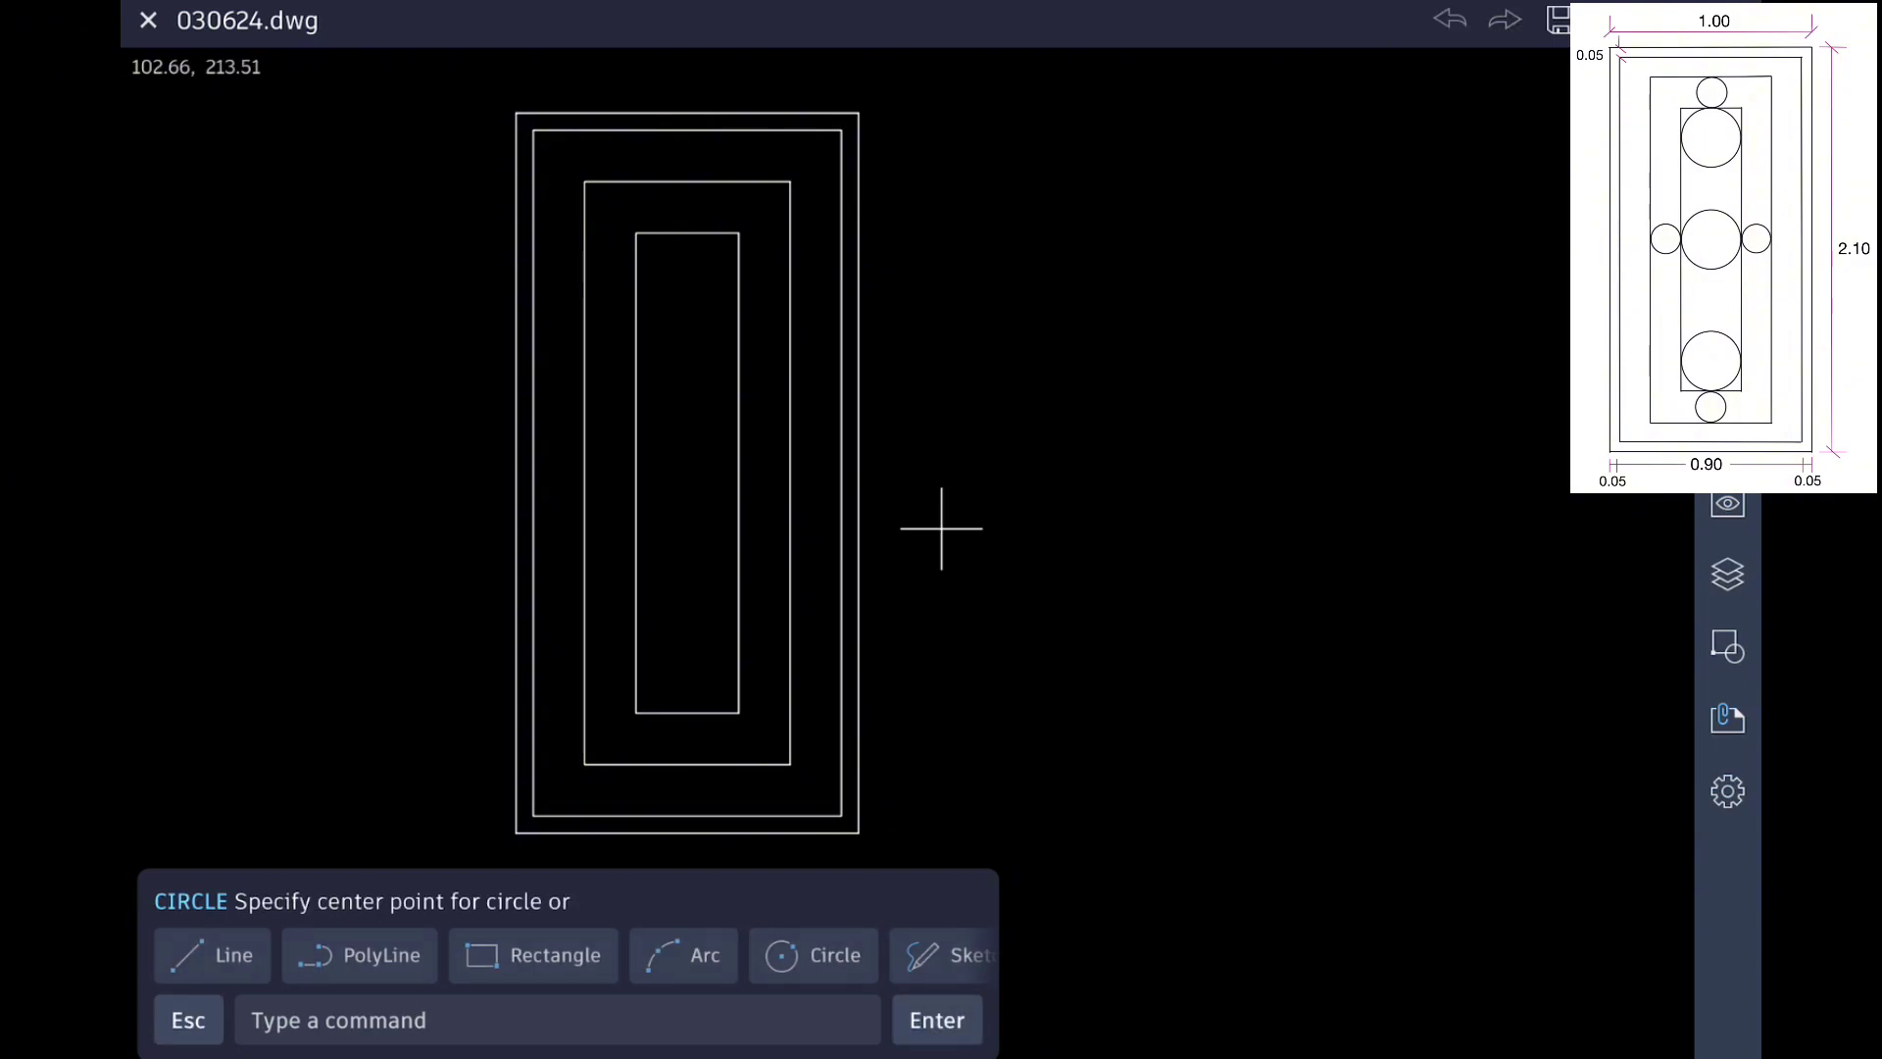
left_click(248, 954)
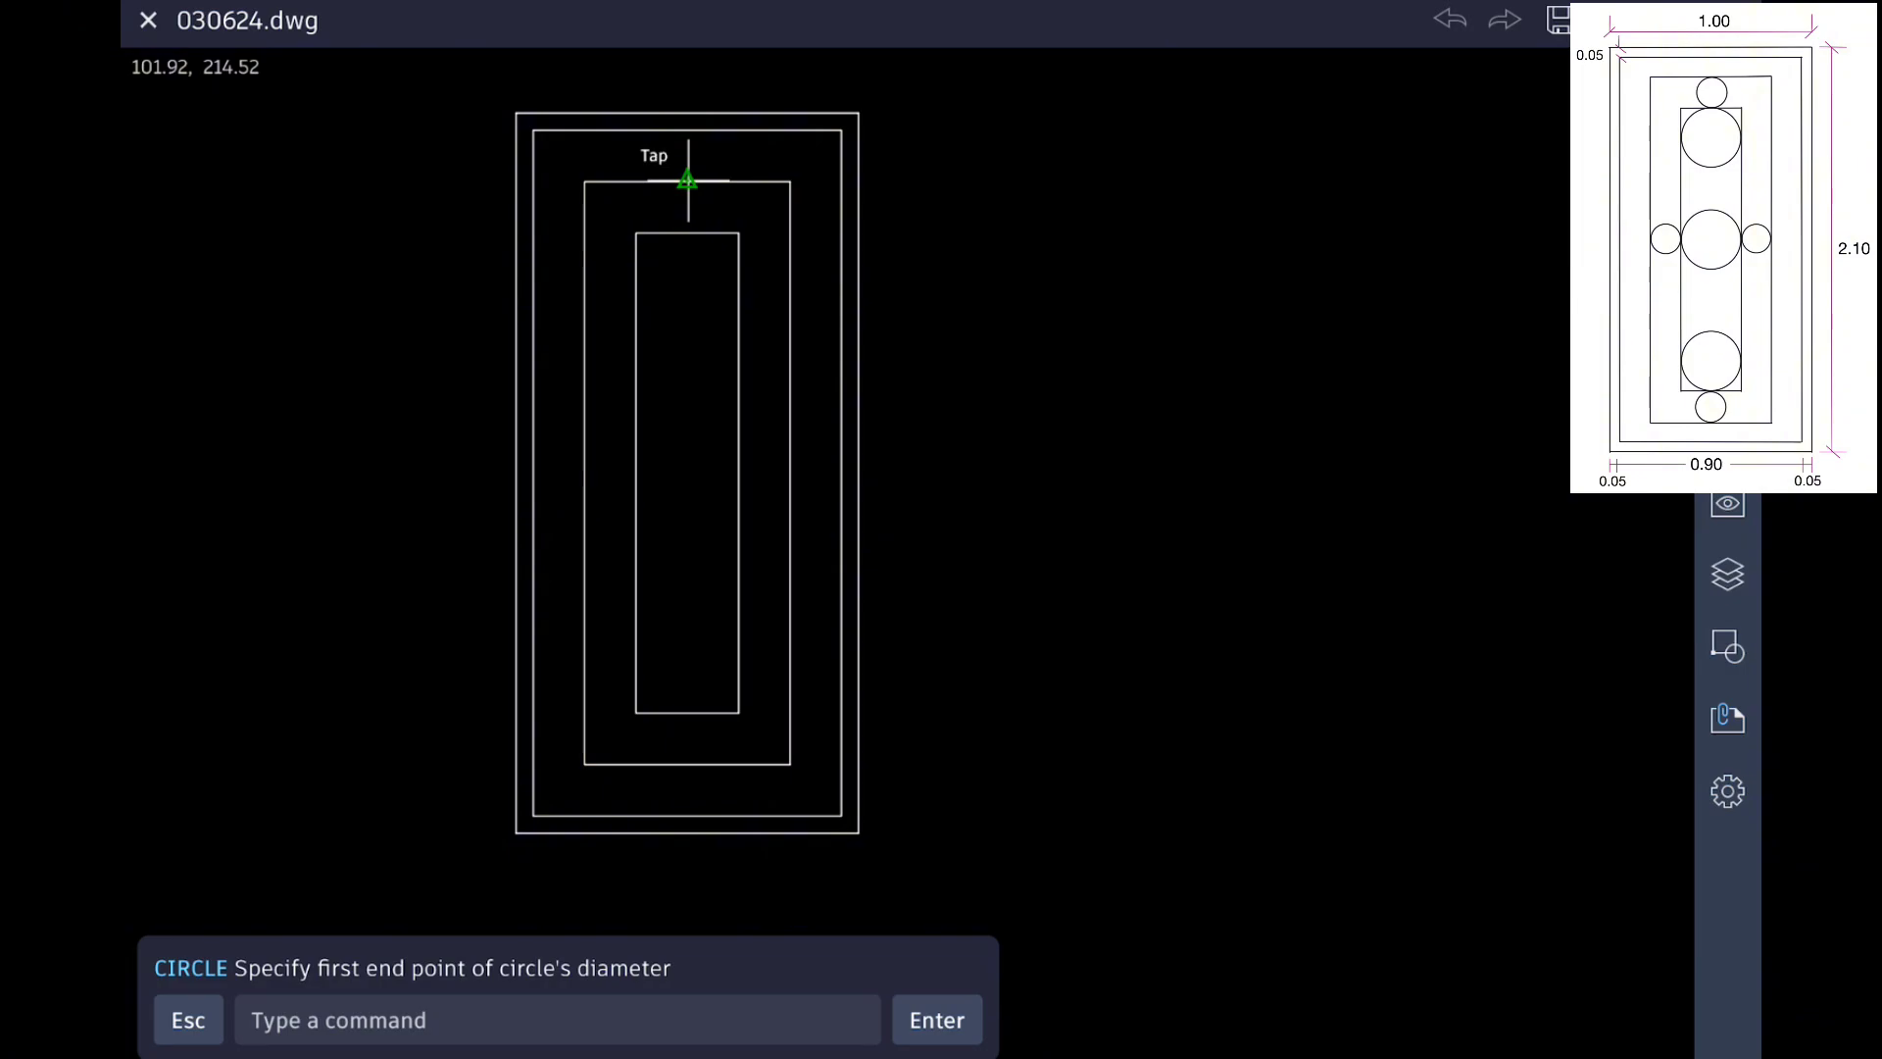
left_click(688, 181)
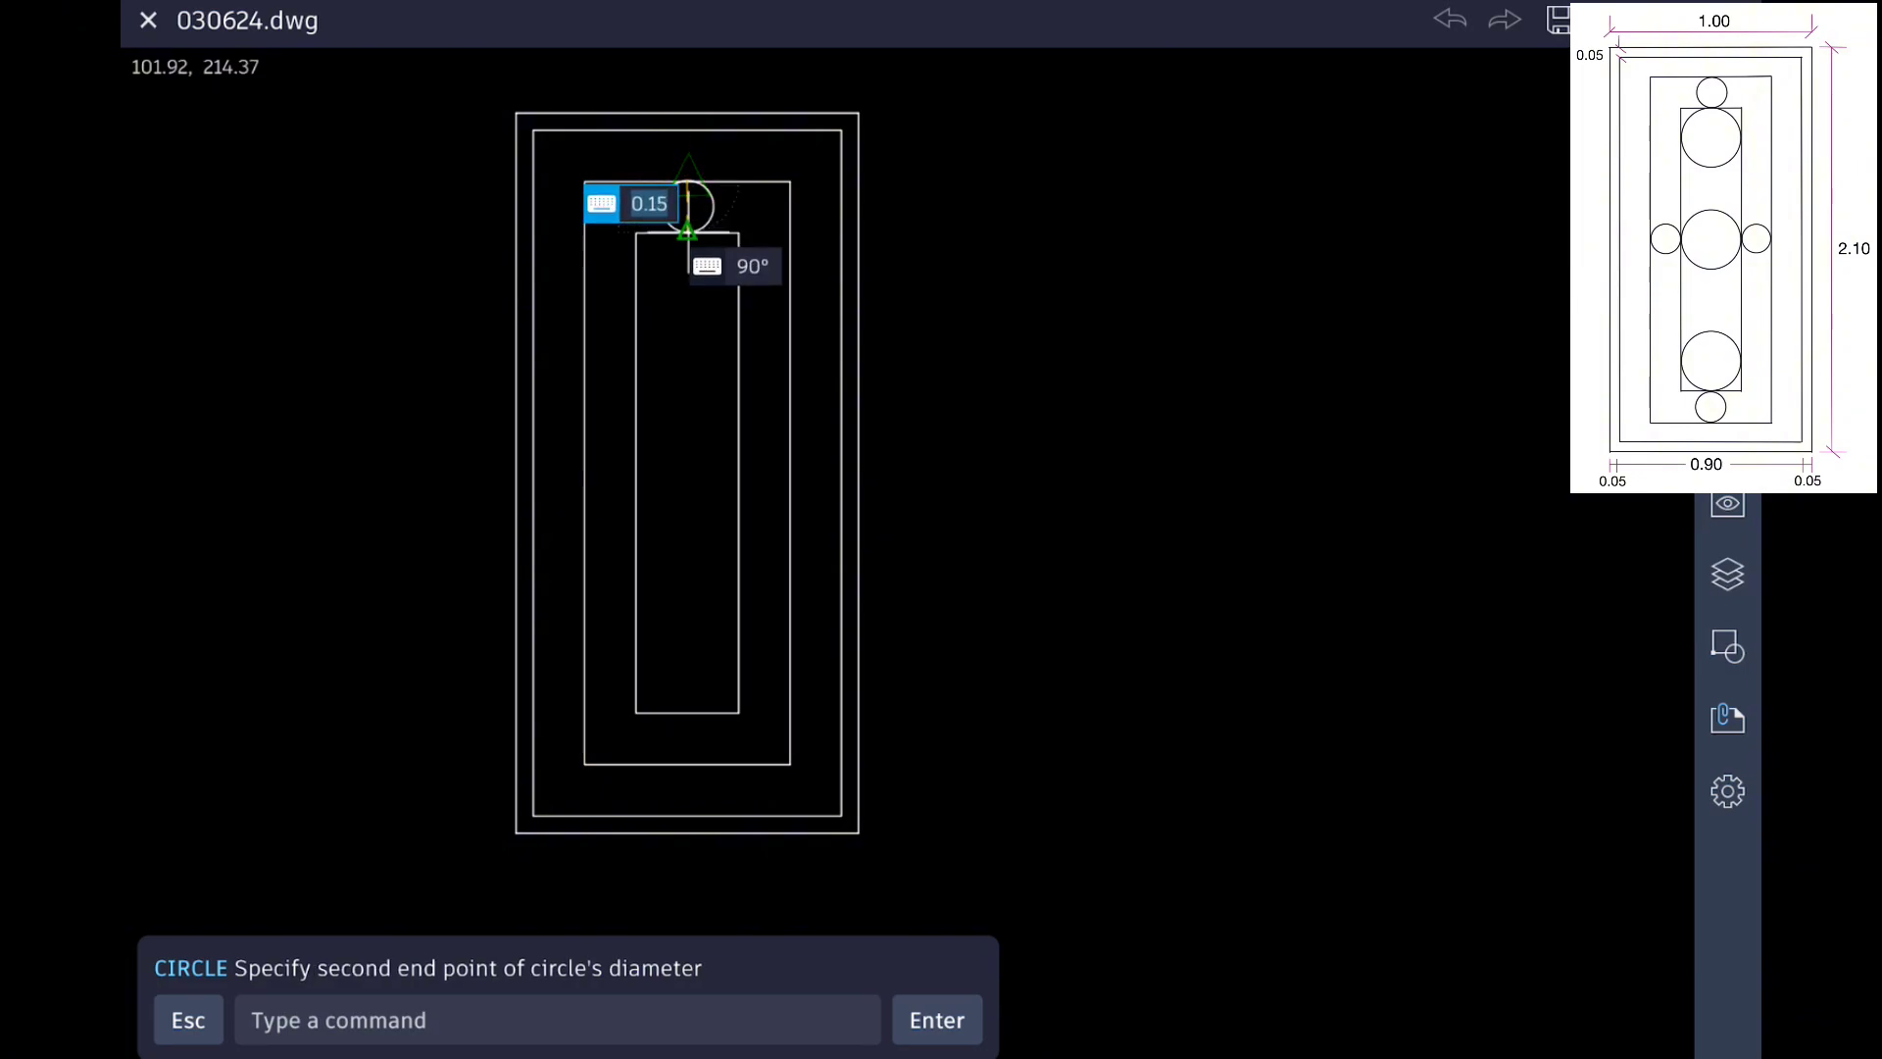
left_click(687, 232)
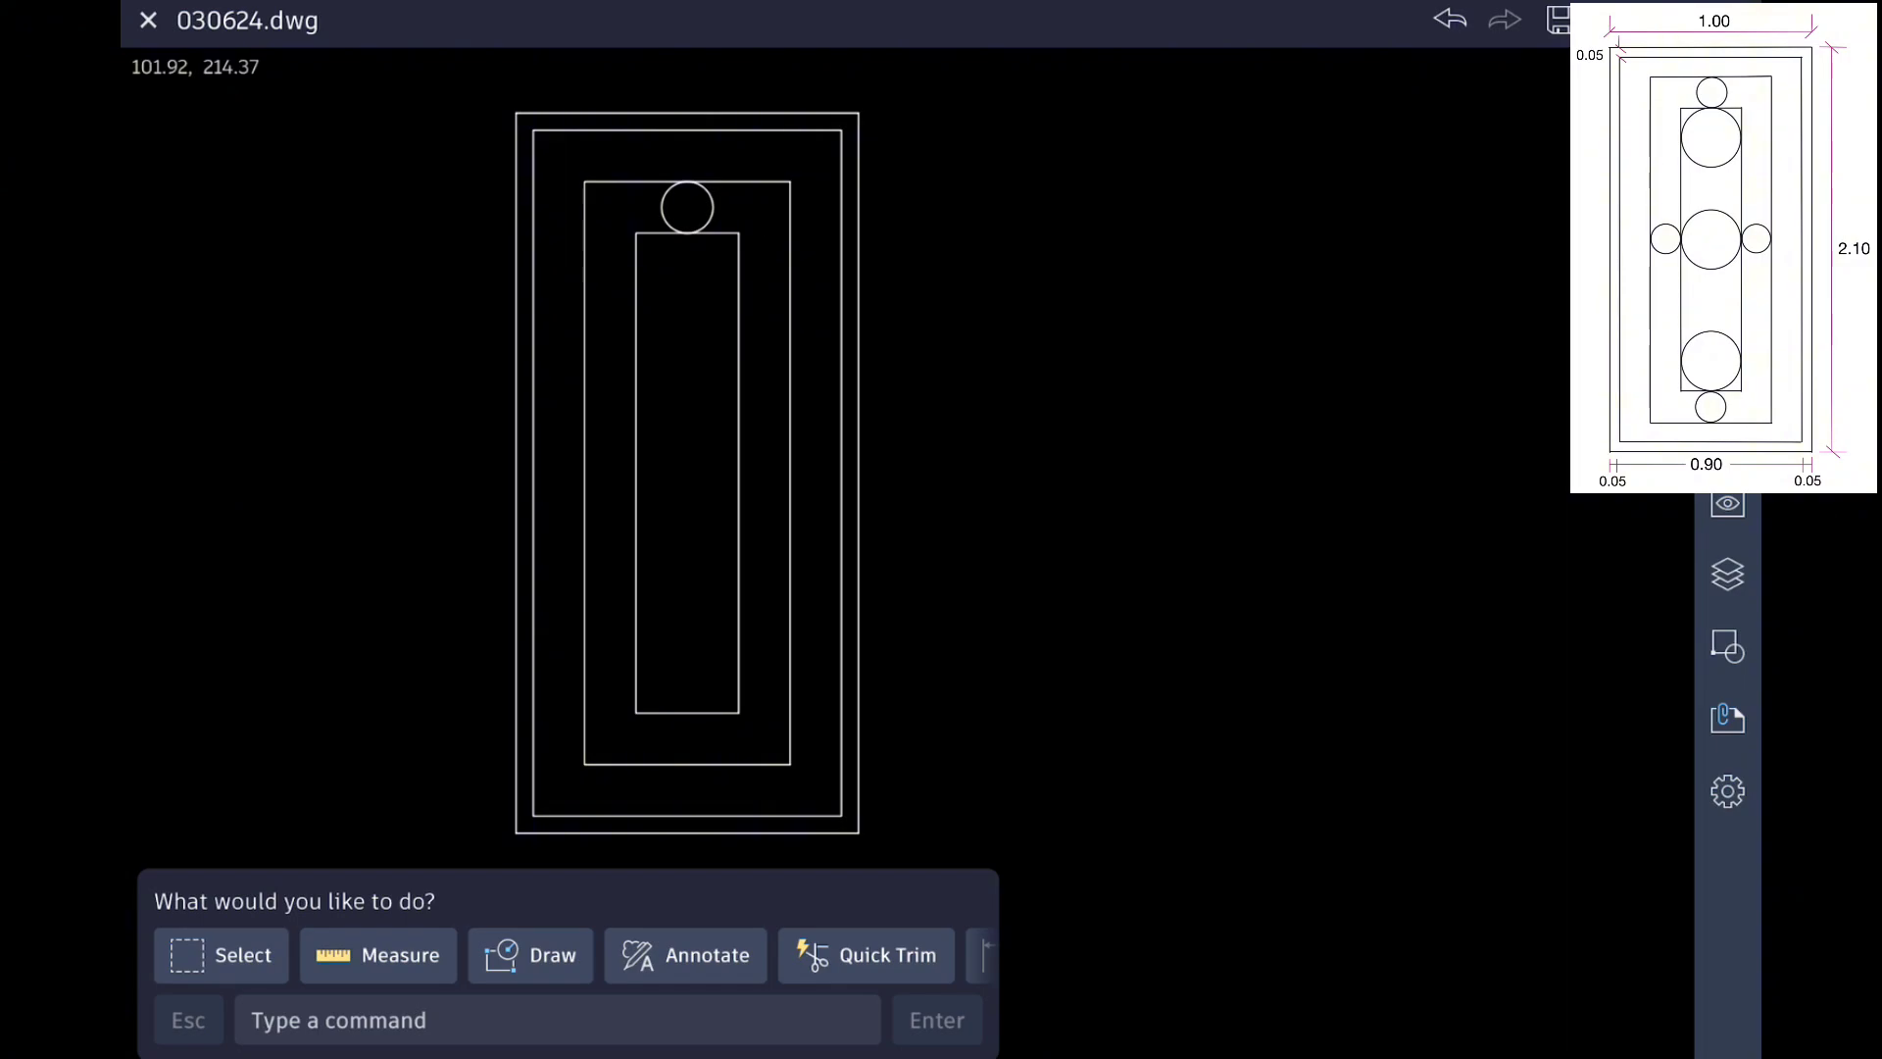
Step: Copy the top small circle 1.55 down into the bottom gap
left_click(531, 955)
left_click(189, 1020)
left_click(687, 182)
left_click(535, 954)
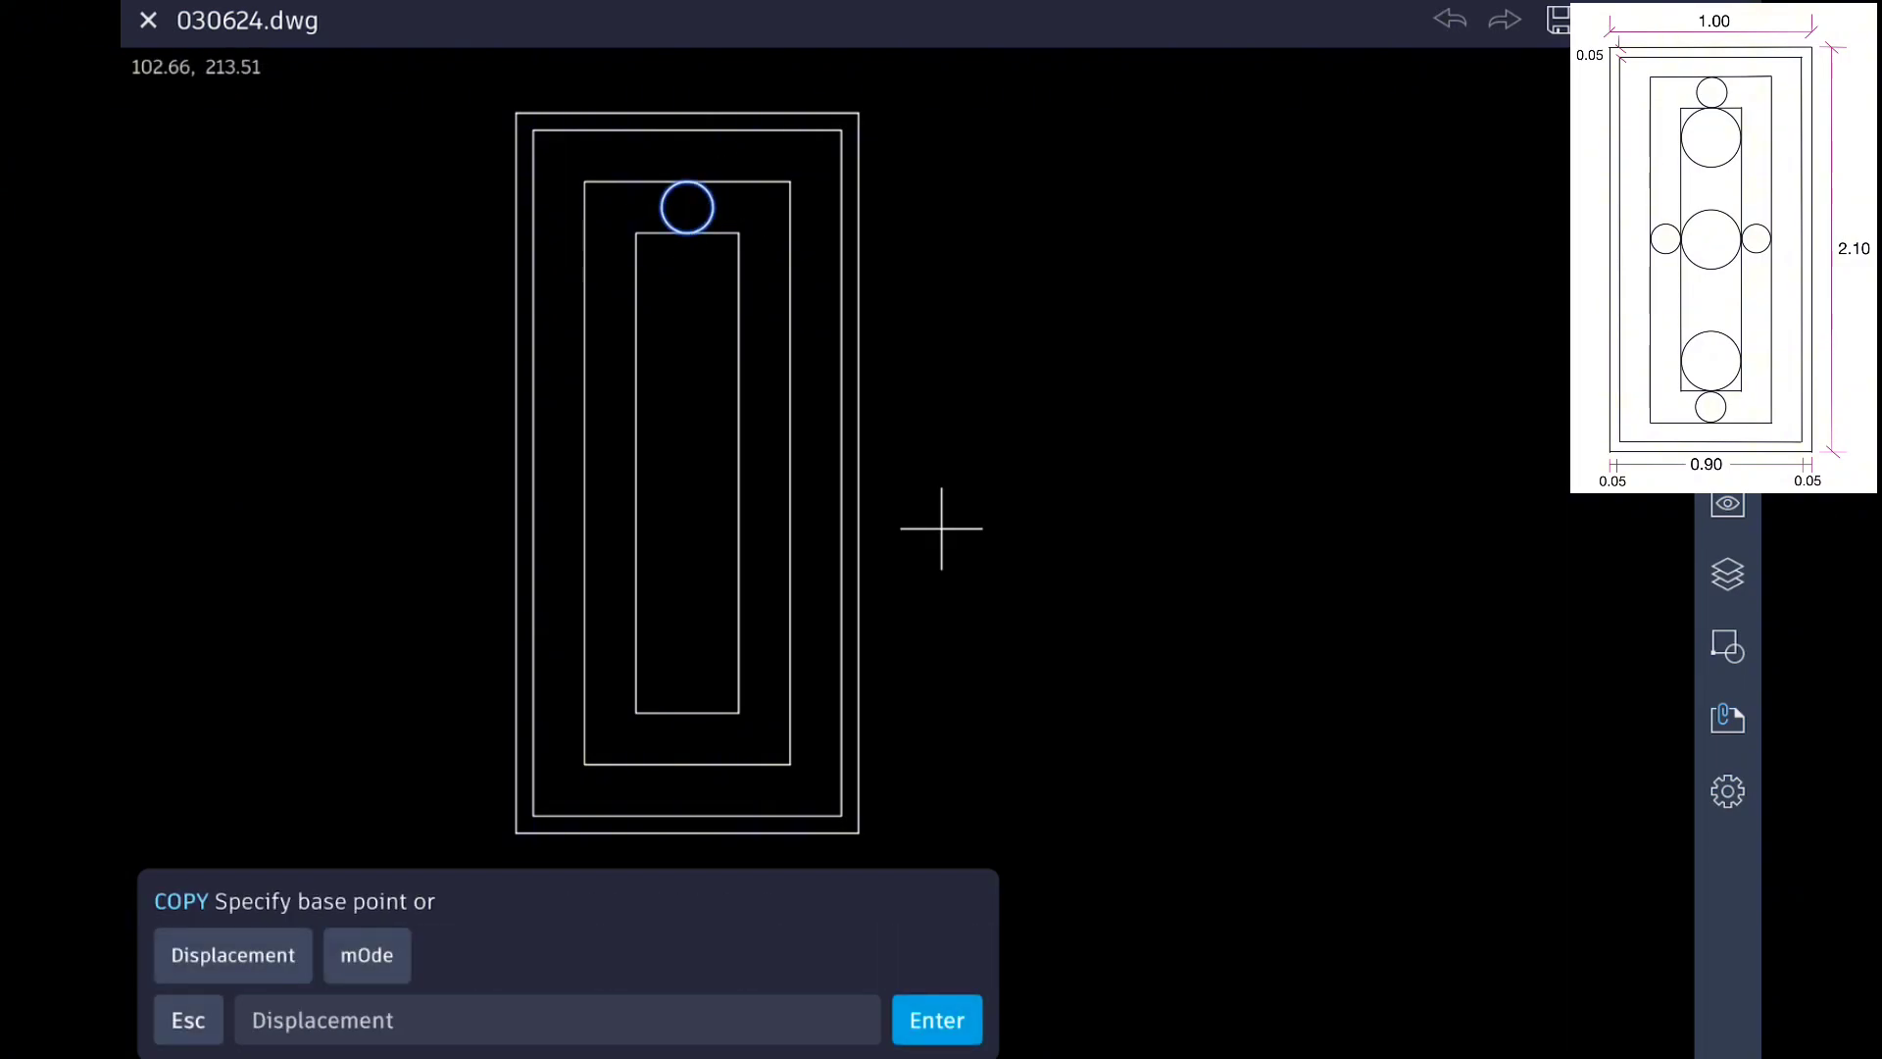
left_click(688, 206)
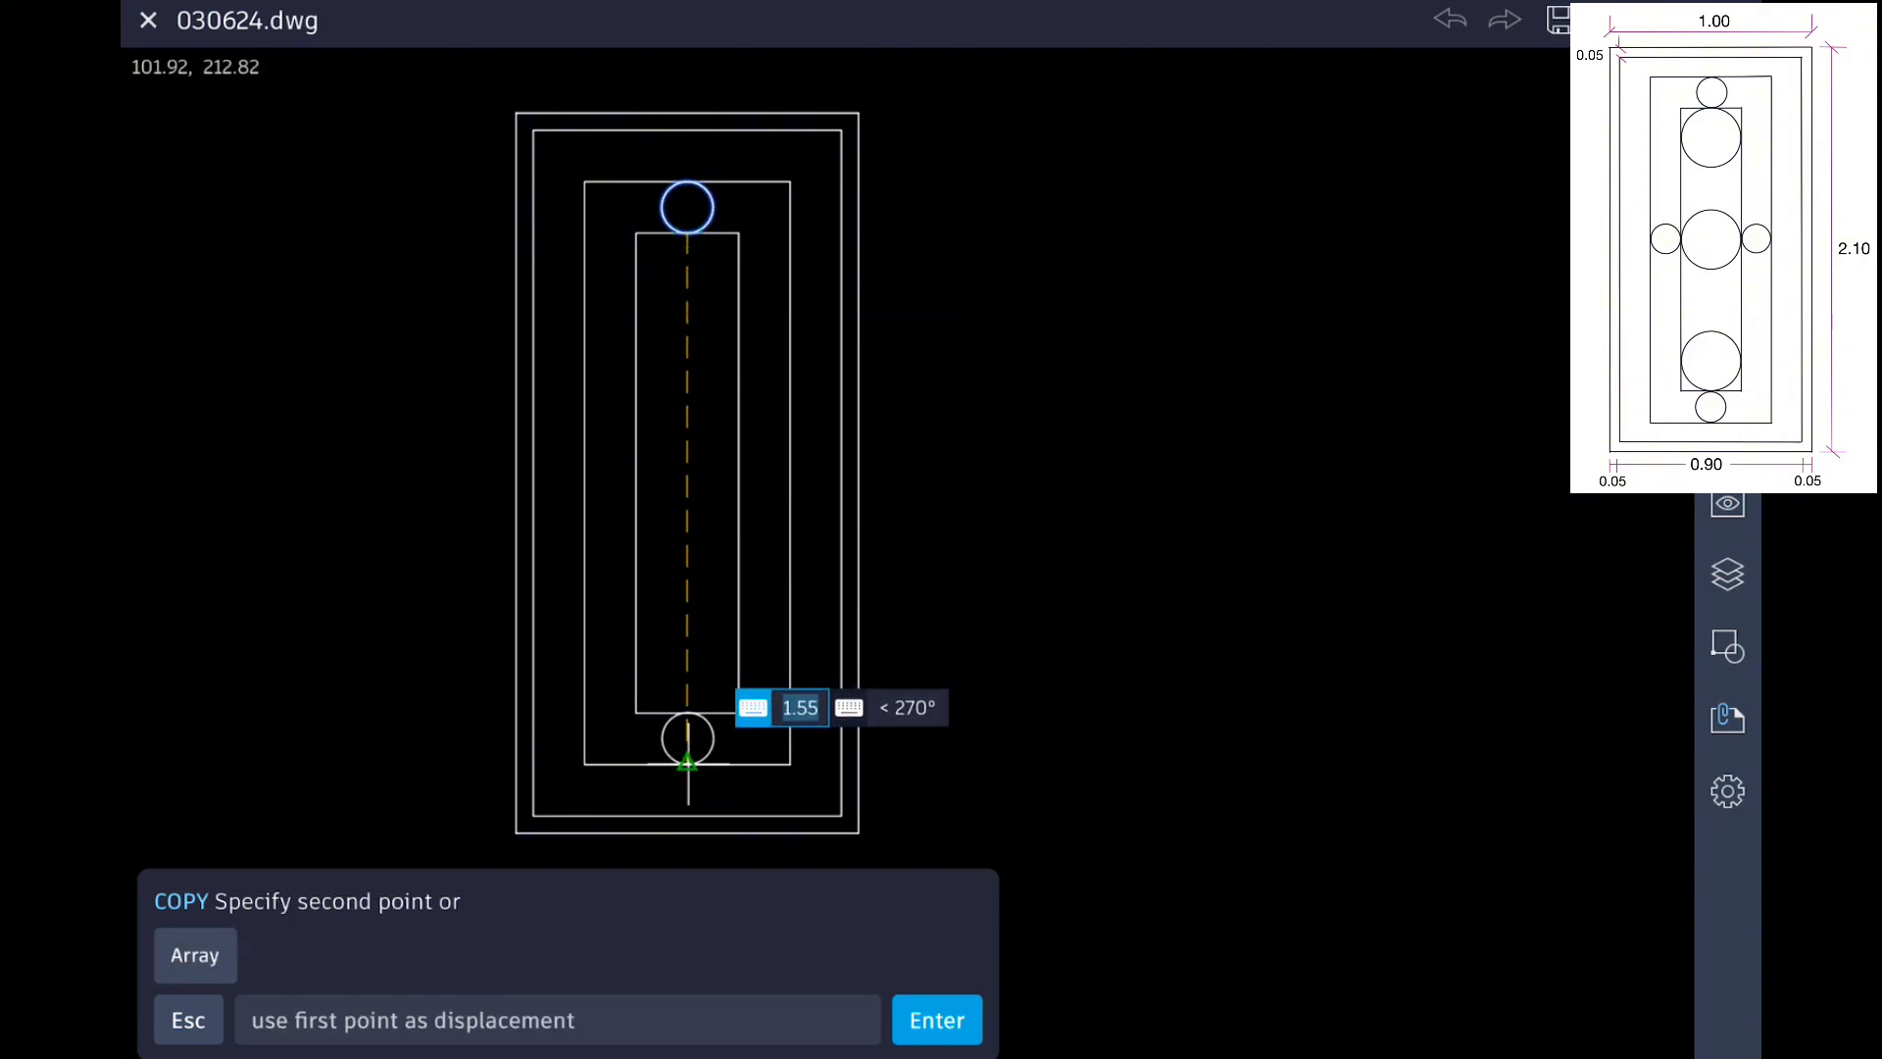
left_click(687, 762)
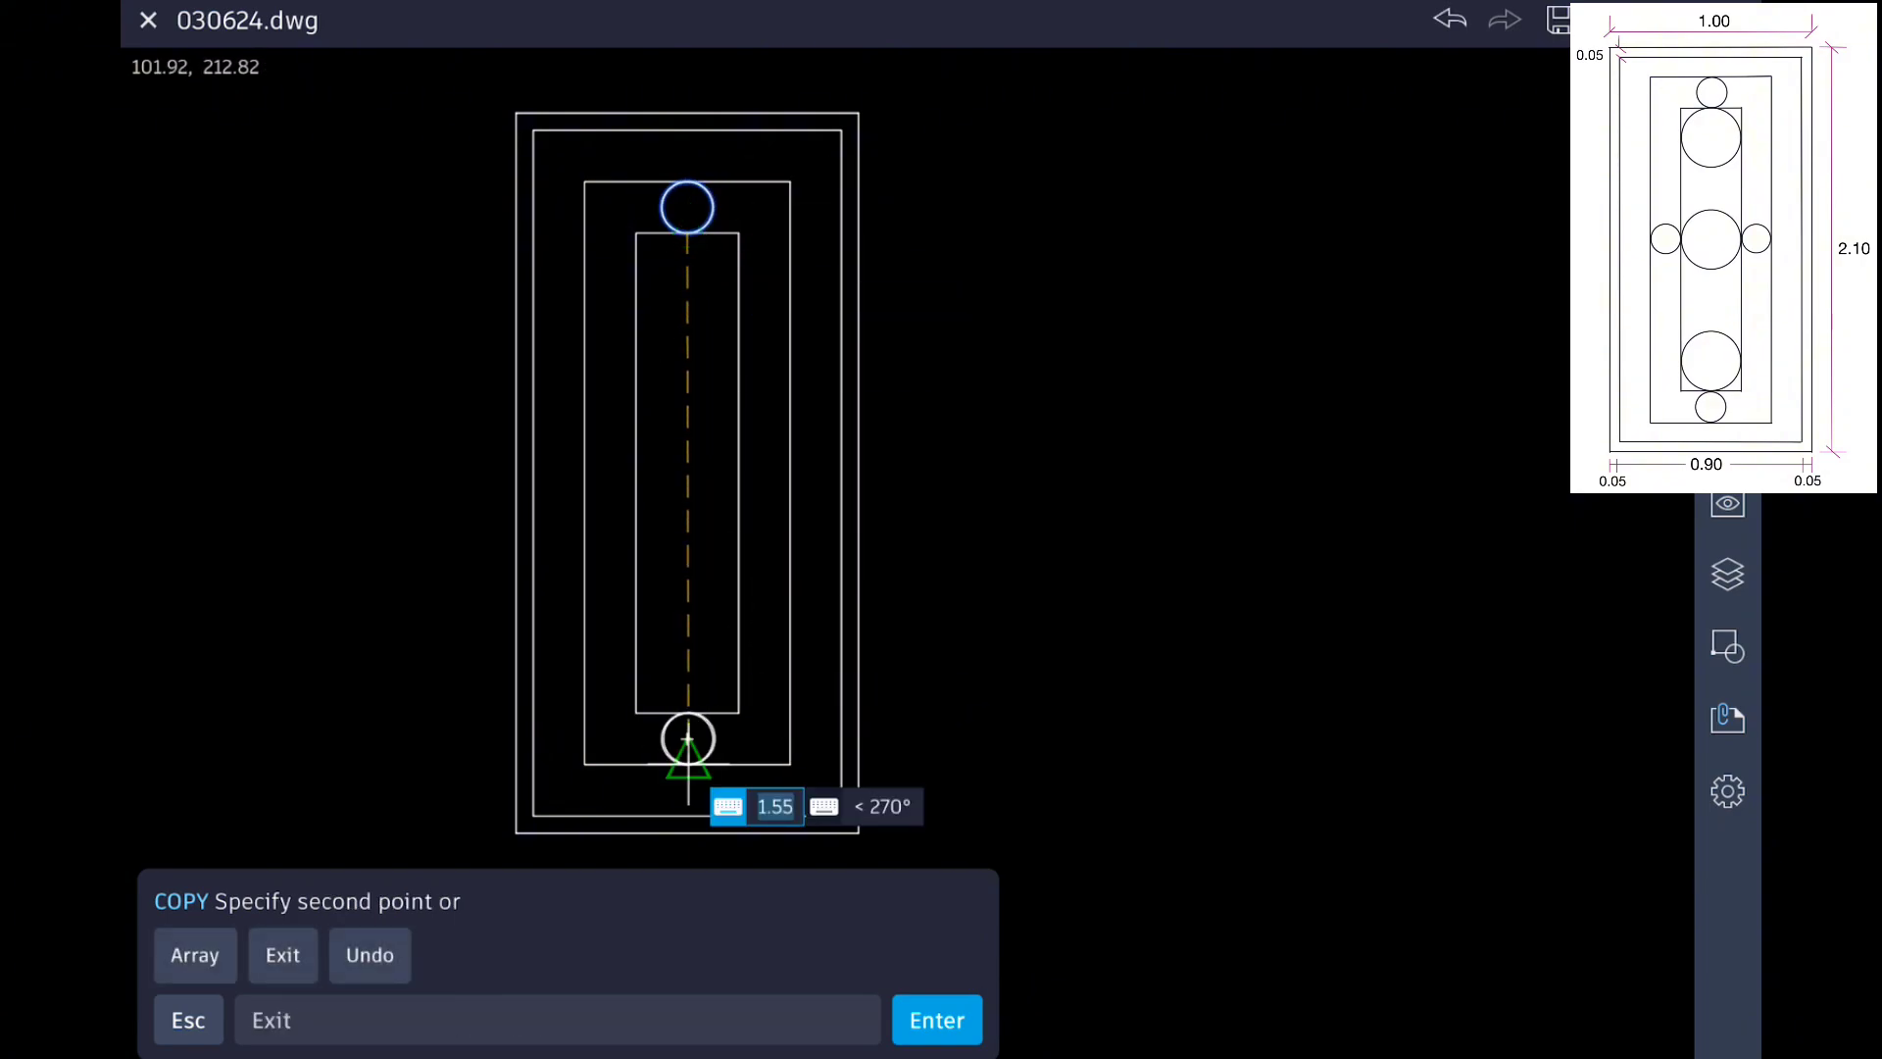
key("Return")
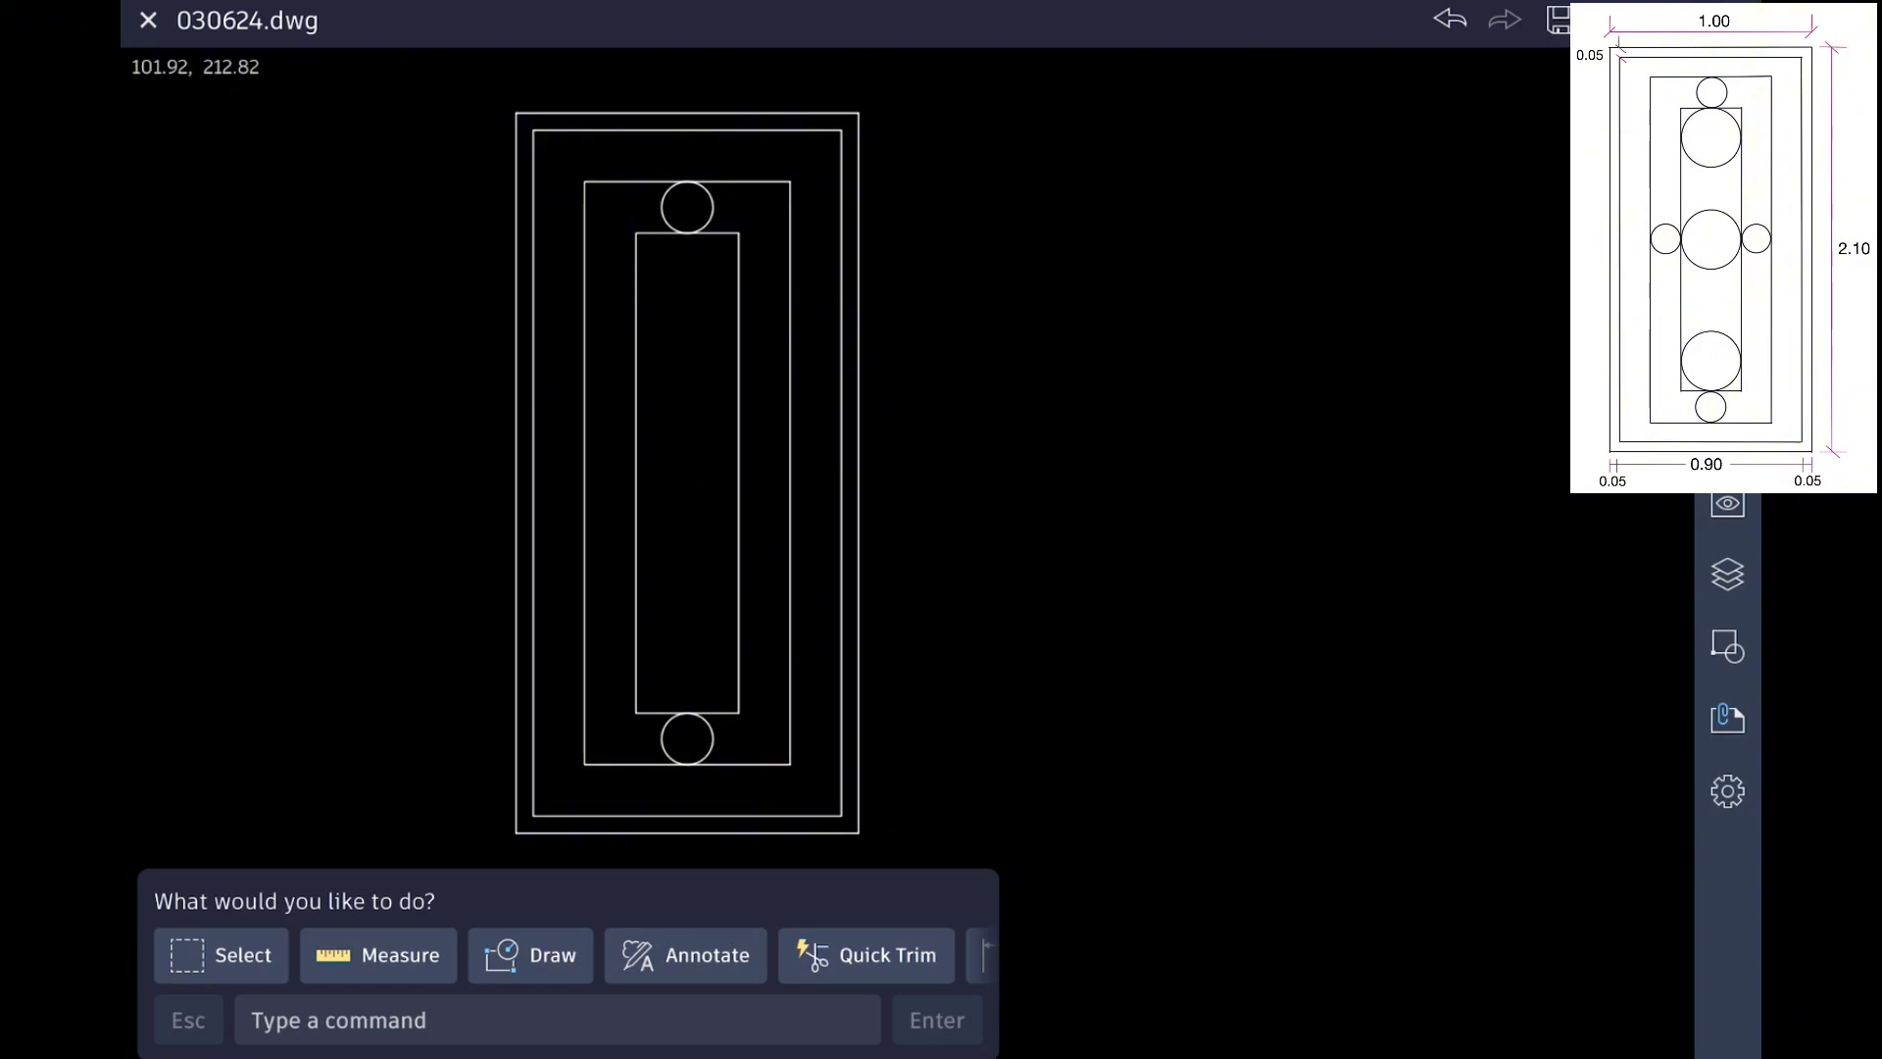
left_click(662, 210)
Step: Copy the small circle to the middle of the central panel's left side
left_click(540, 954)
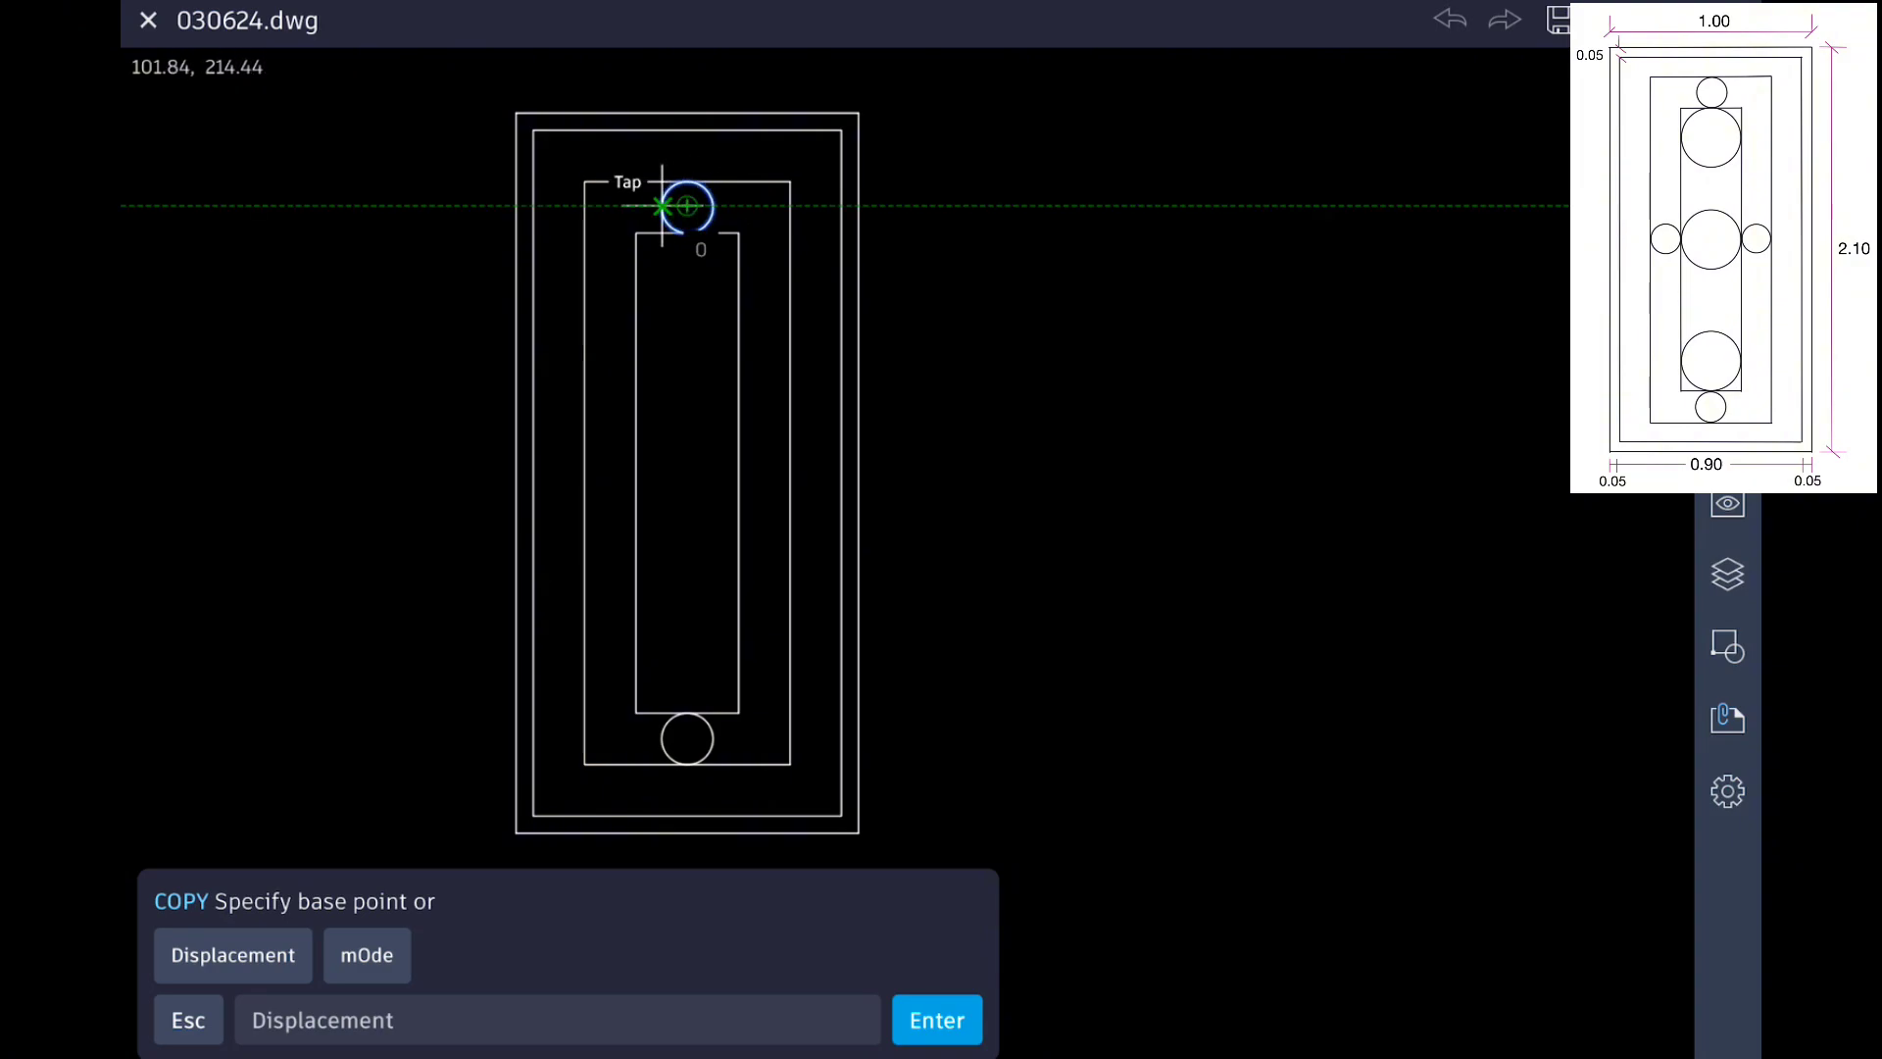
left_click(662, 206)
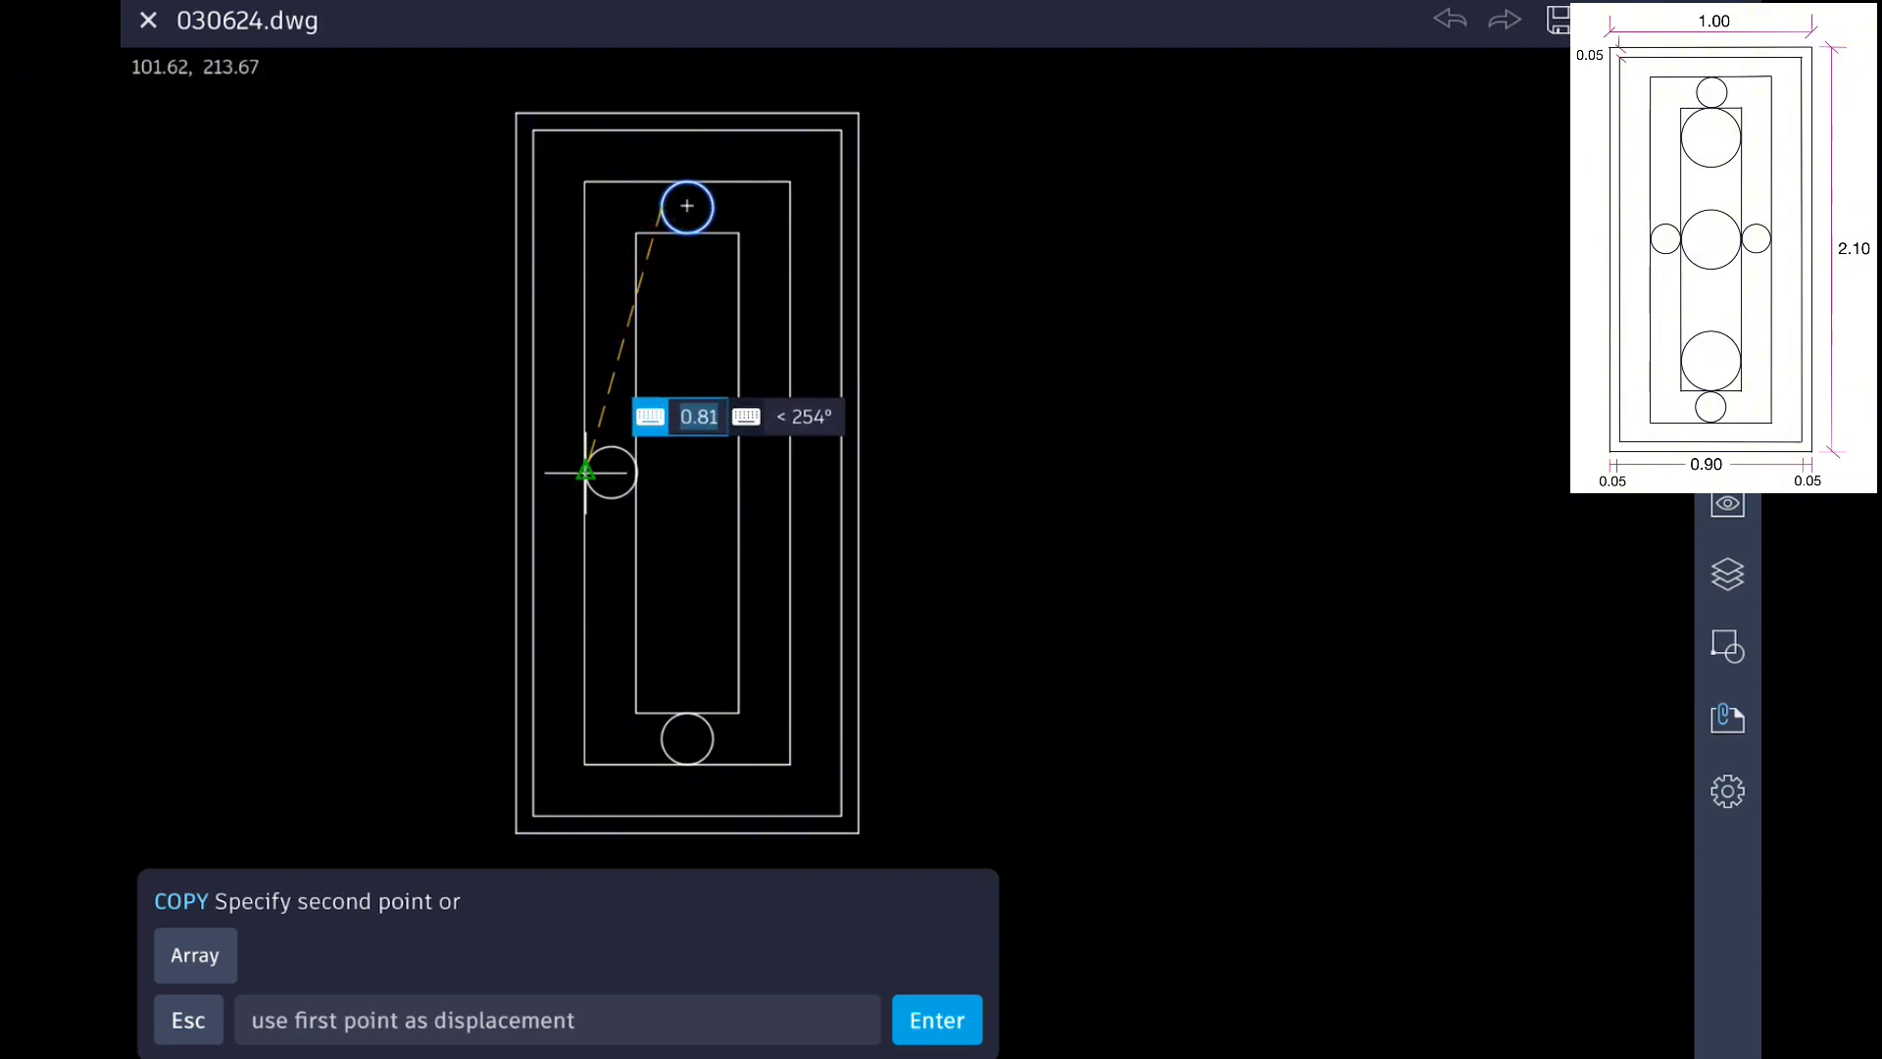
left_click(585, 472)
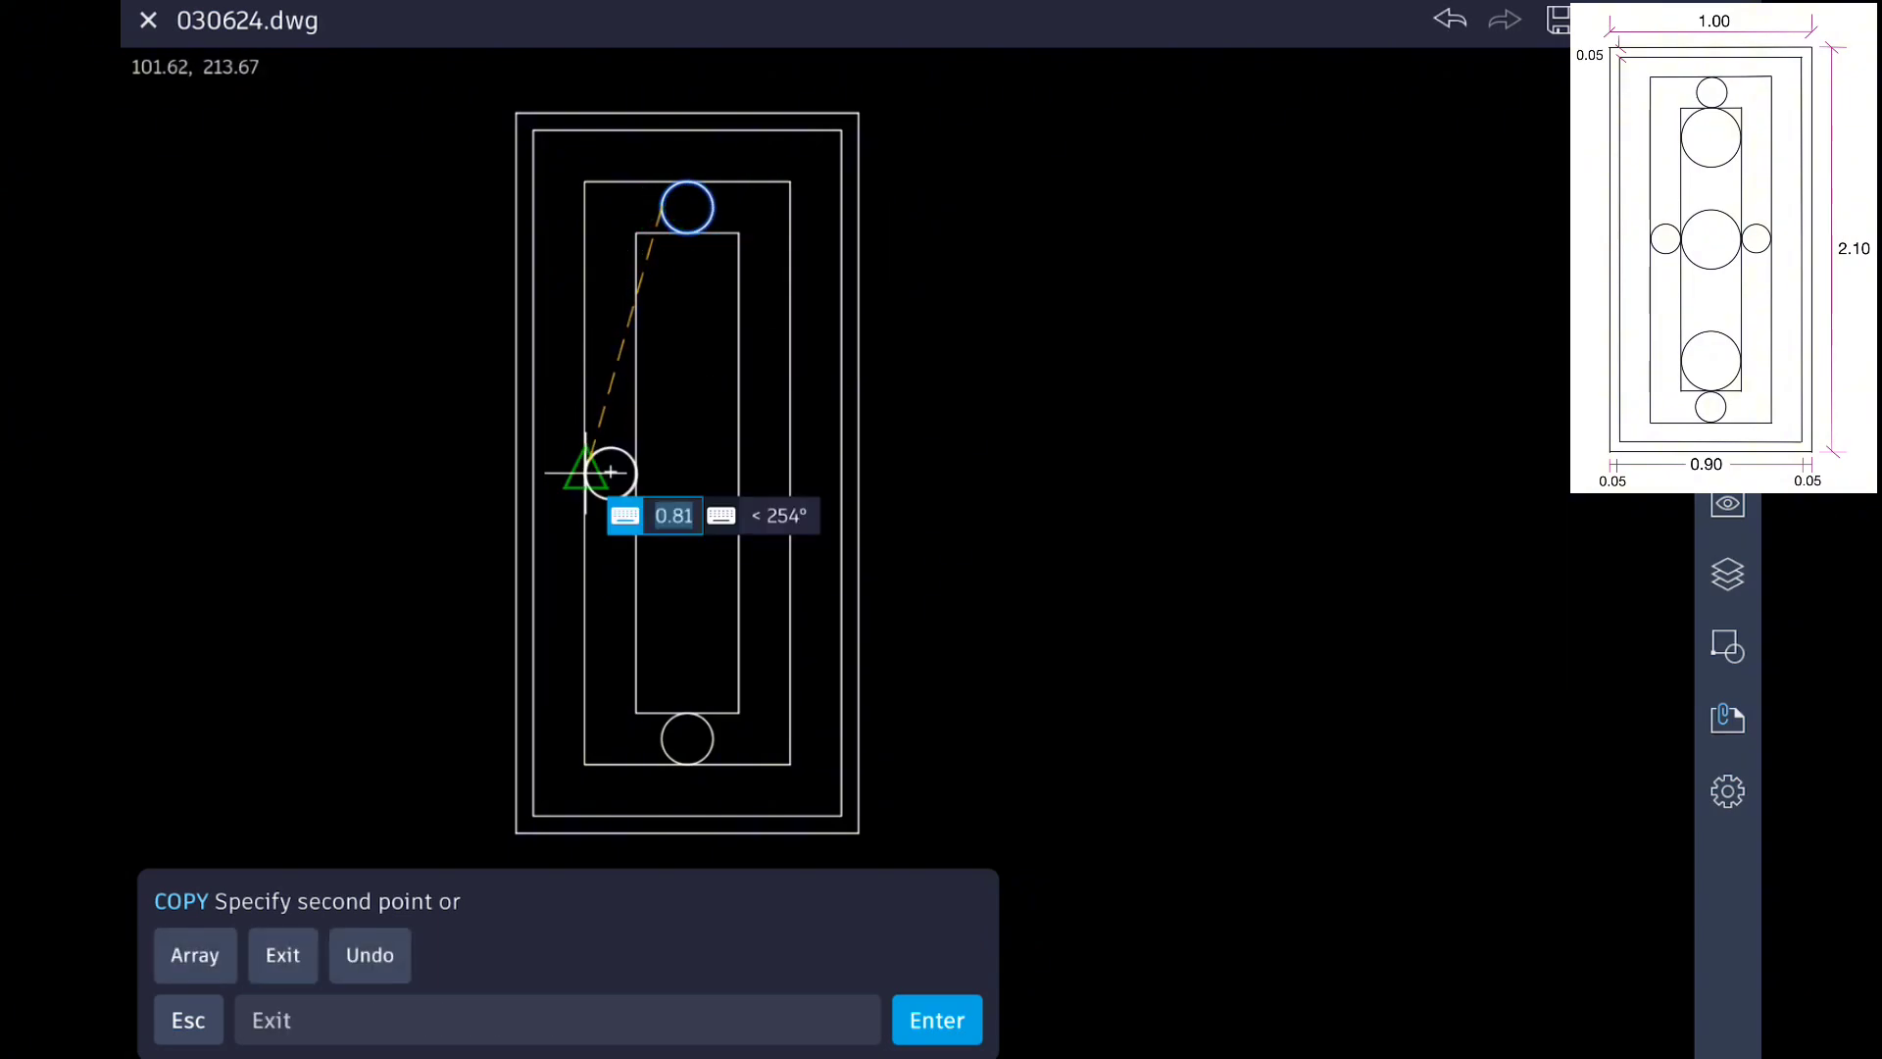
key("Return")
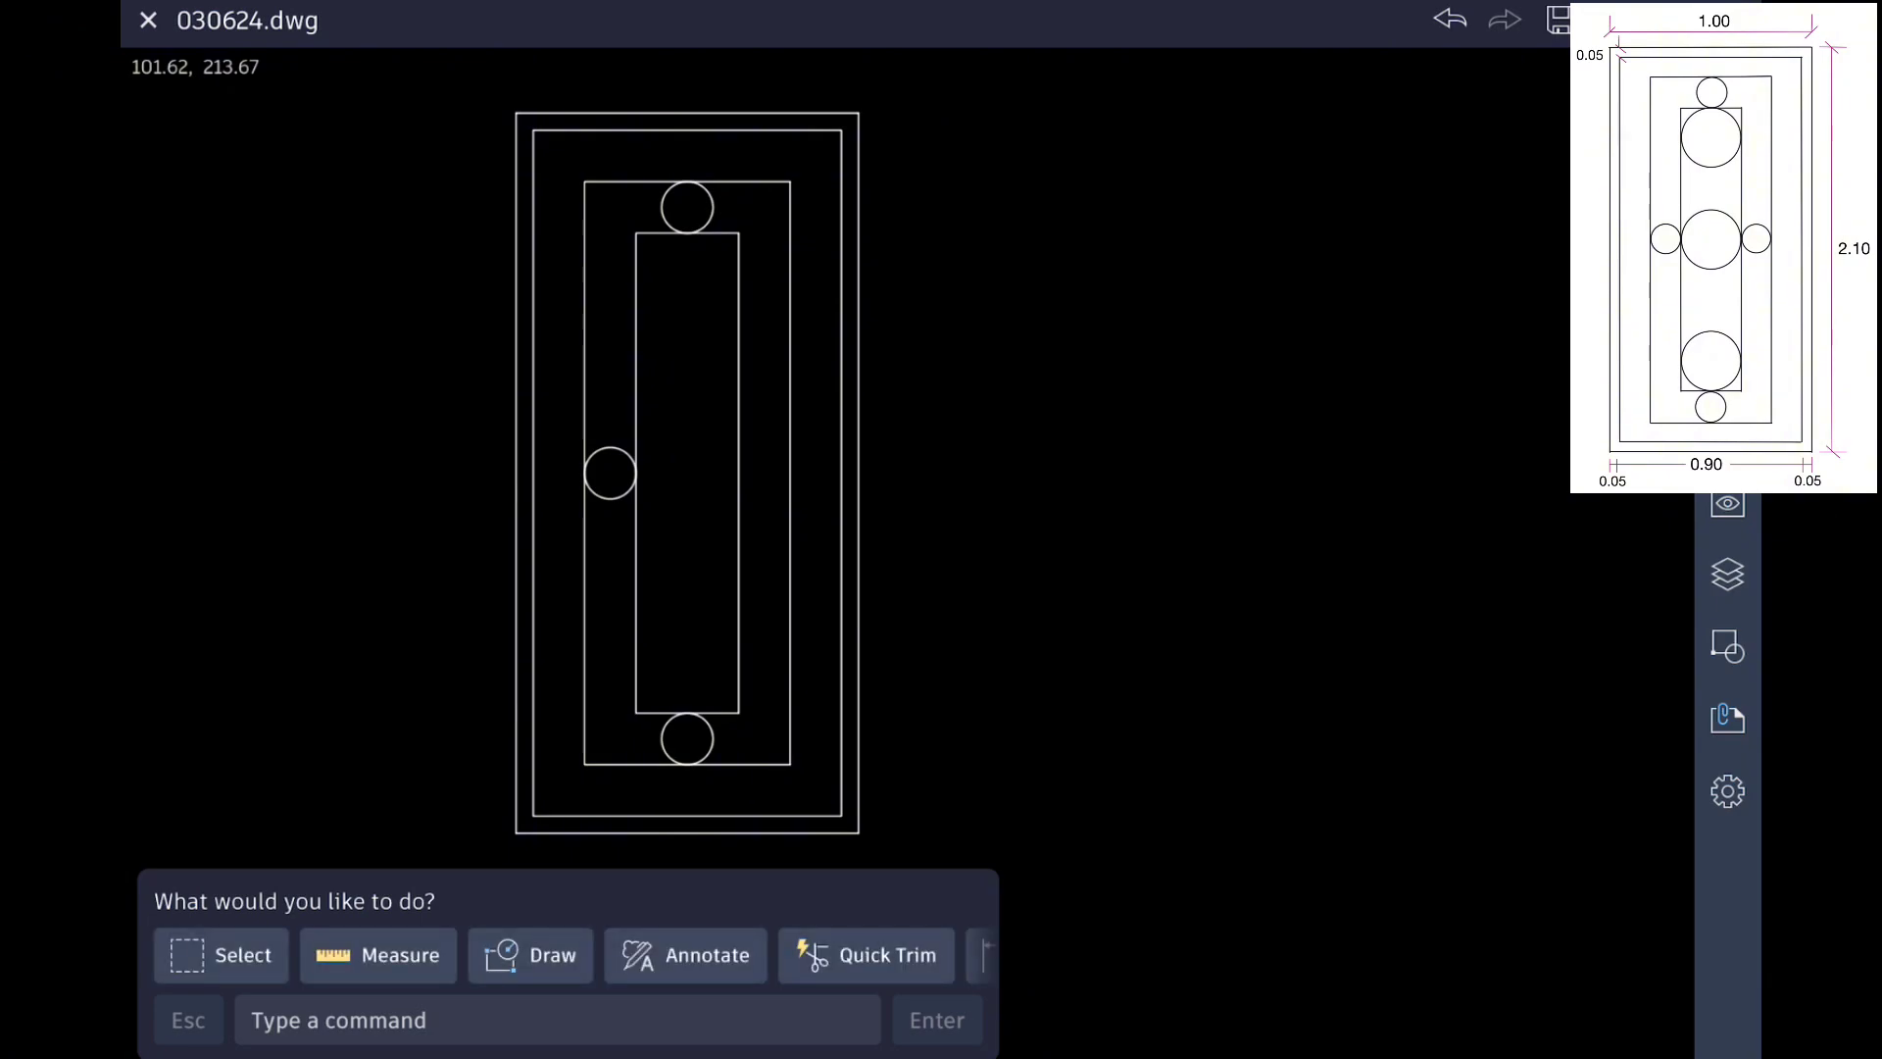
Step: Copy the small circle to the midpoint of the inner rectangle's right edge
left_click(687, 182)
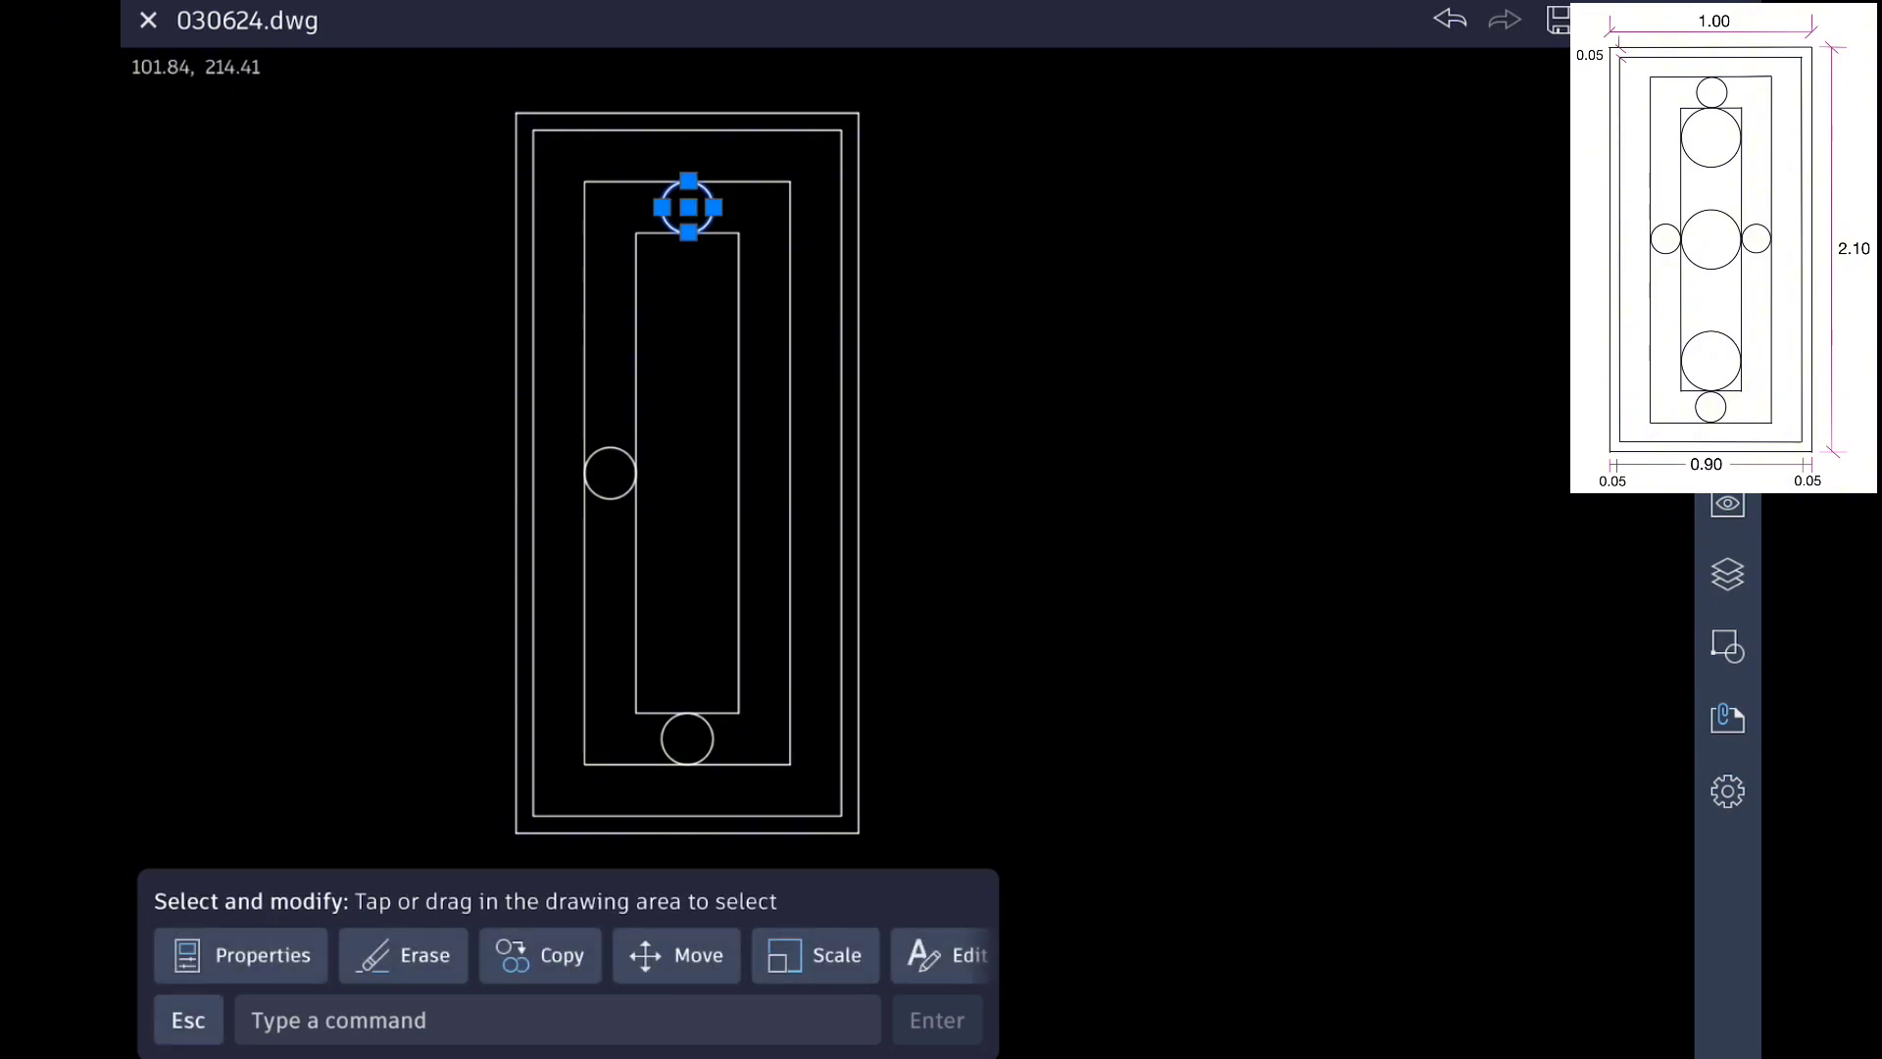
left_click(540, 955)
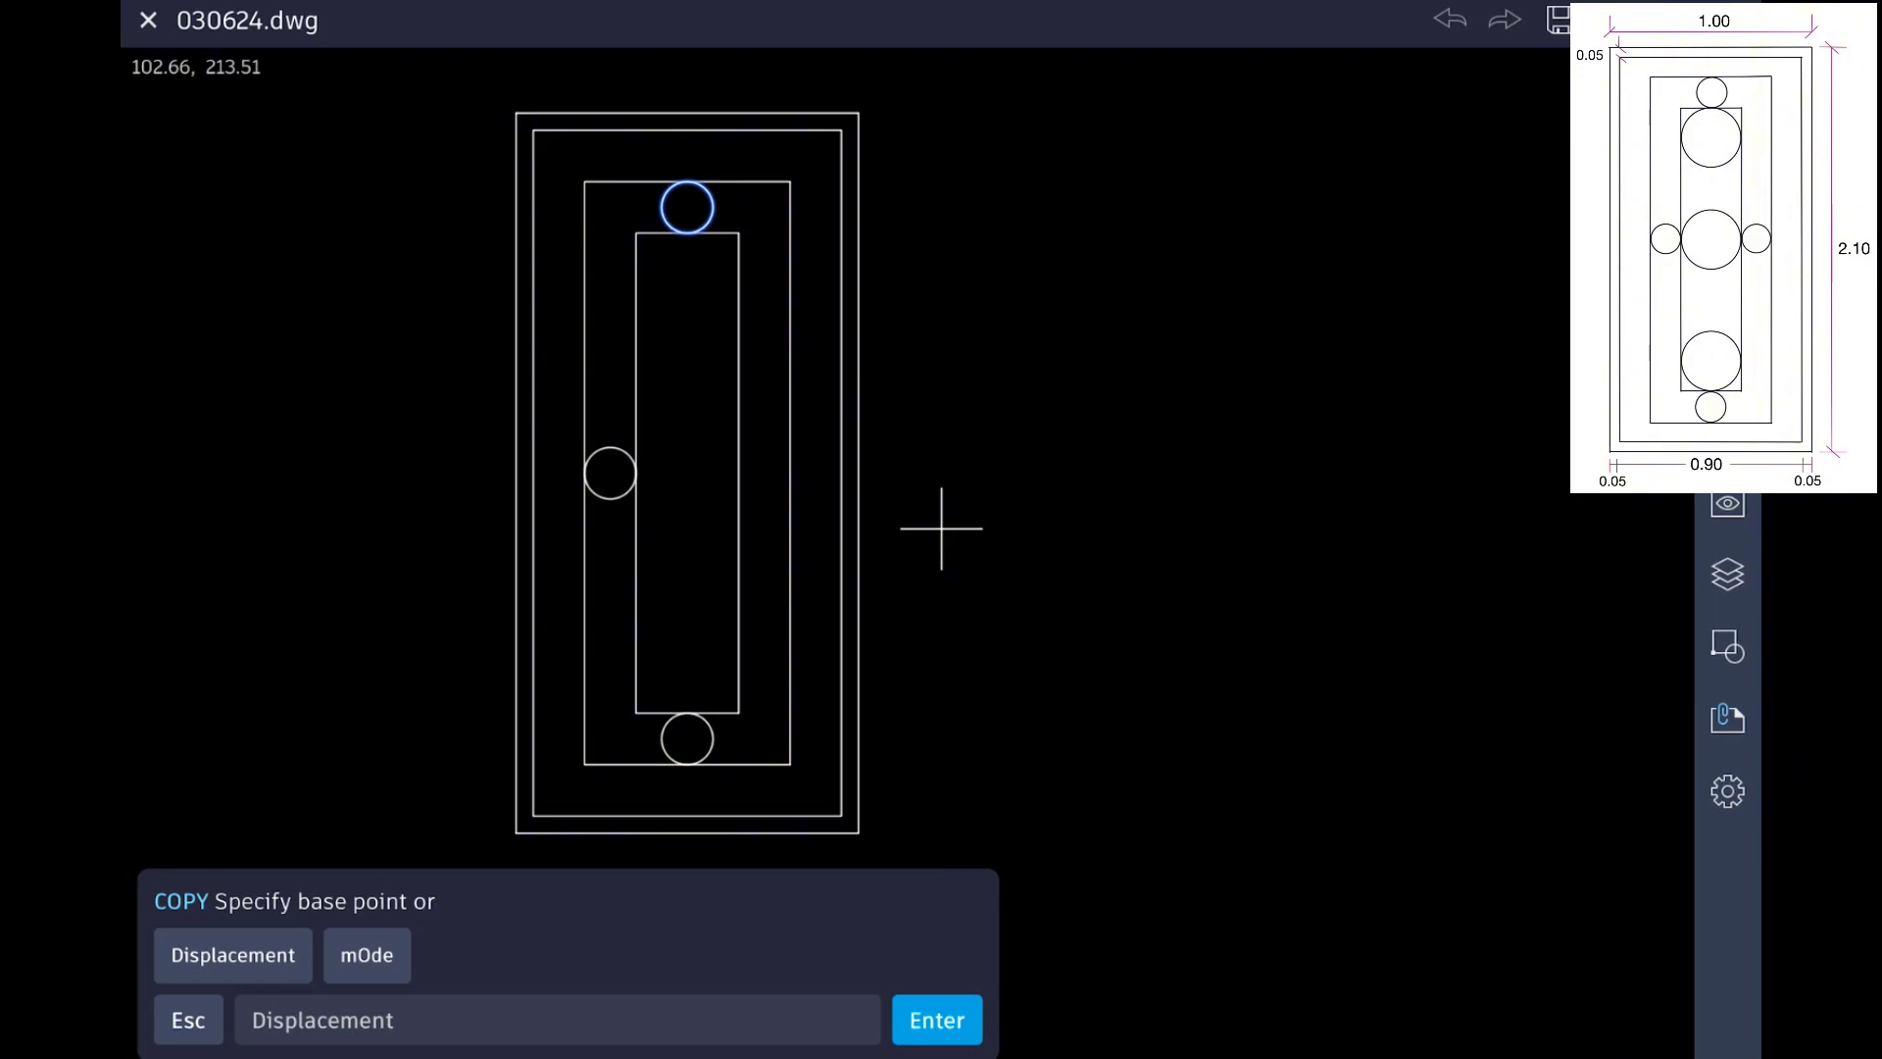
left_click(713, 207)
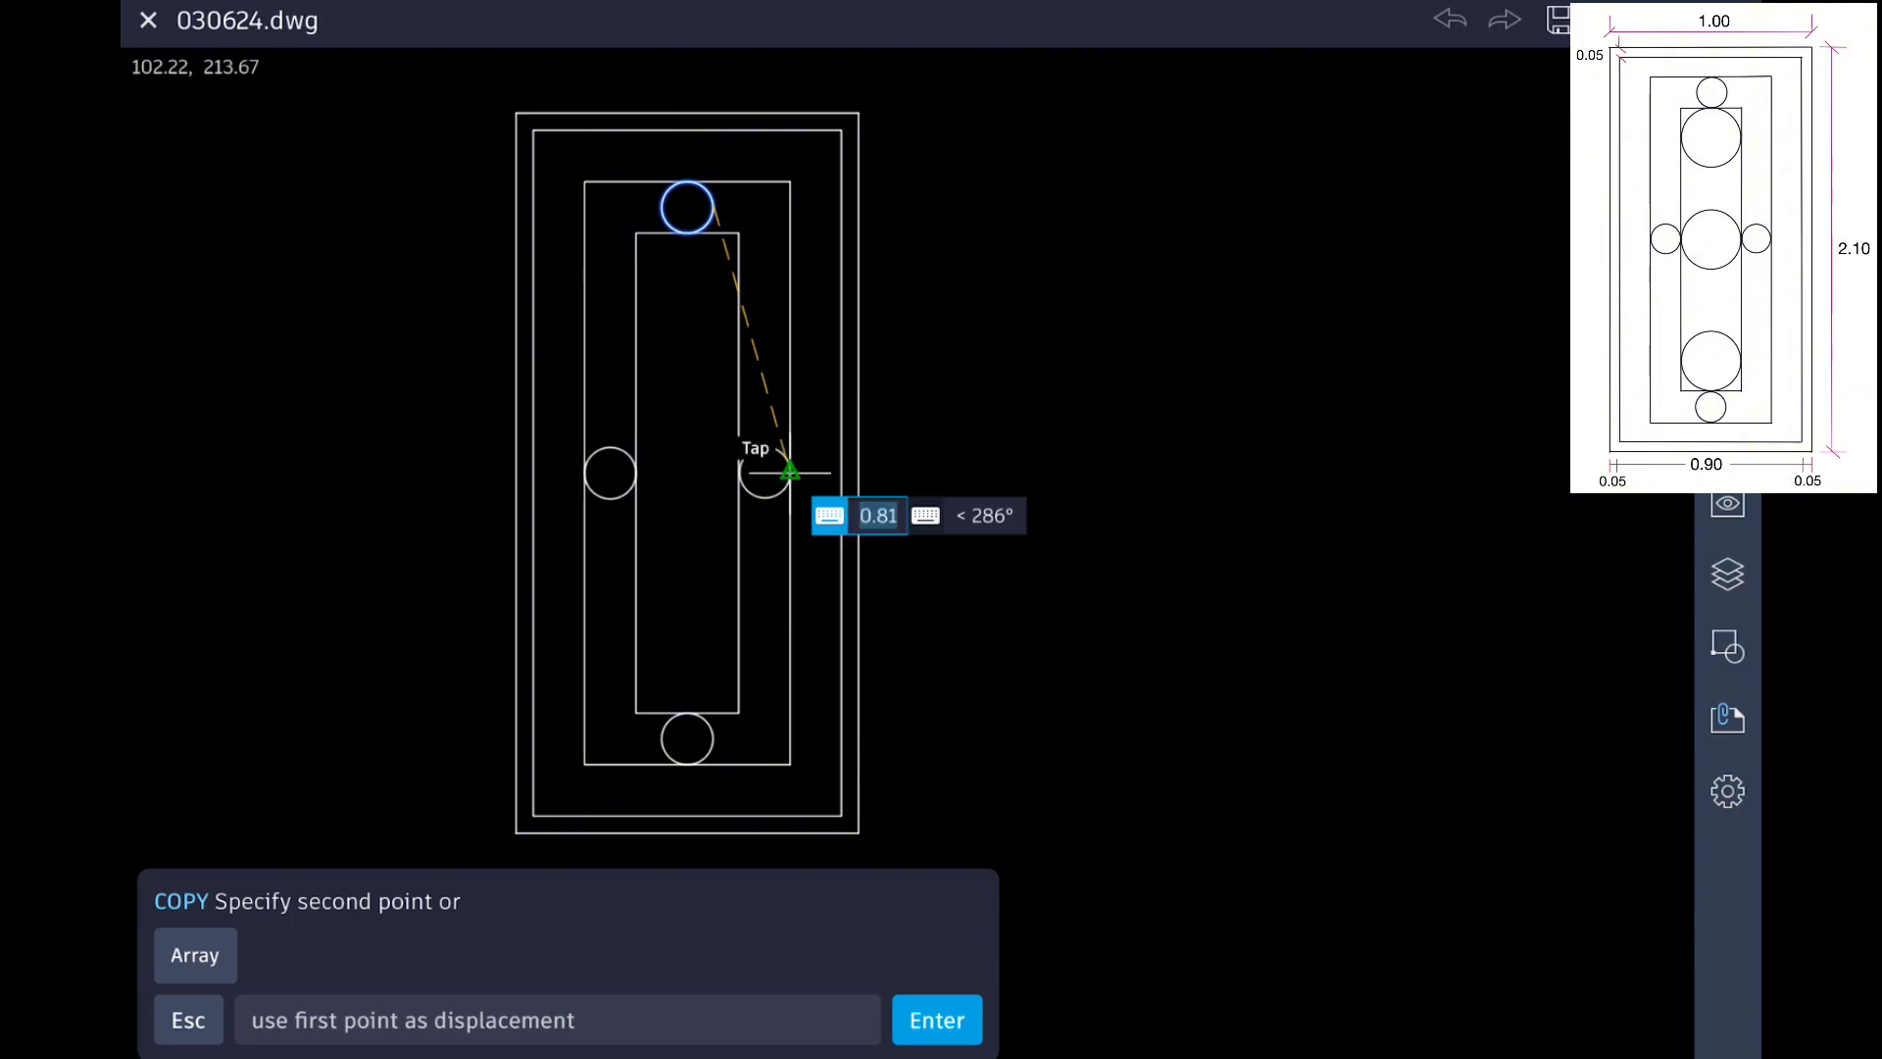
left_click(791, 471)
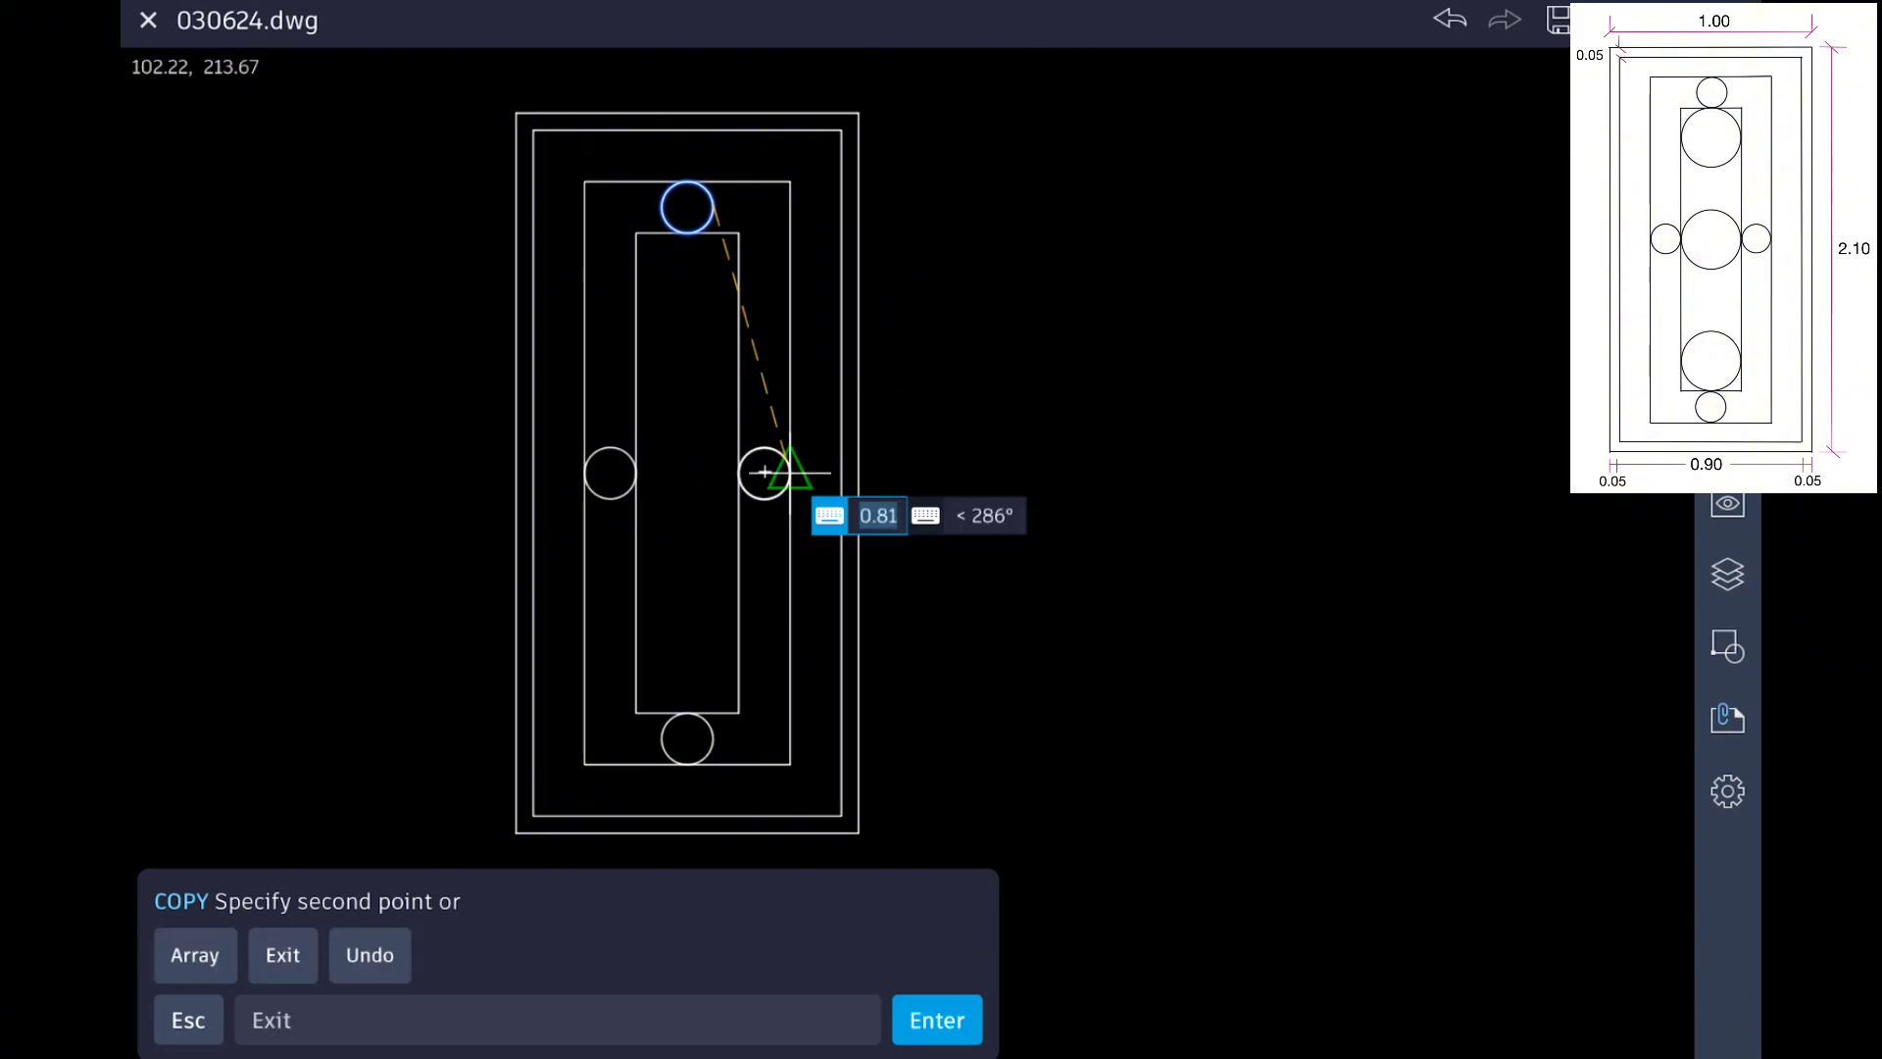
key("Return")
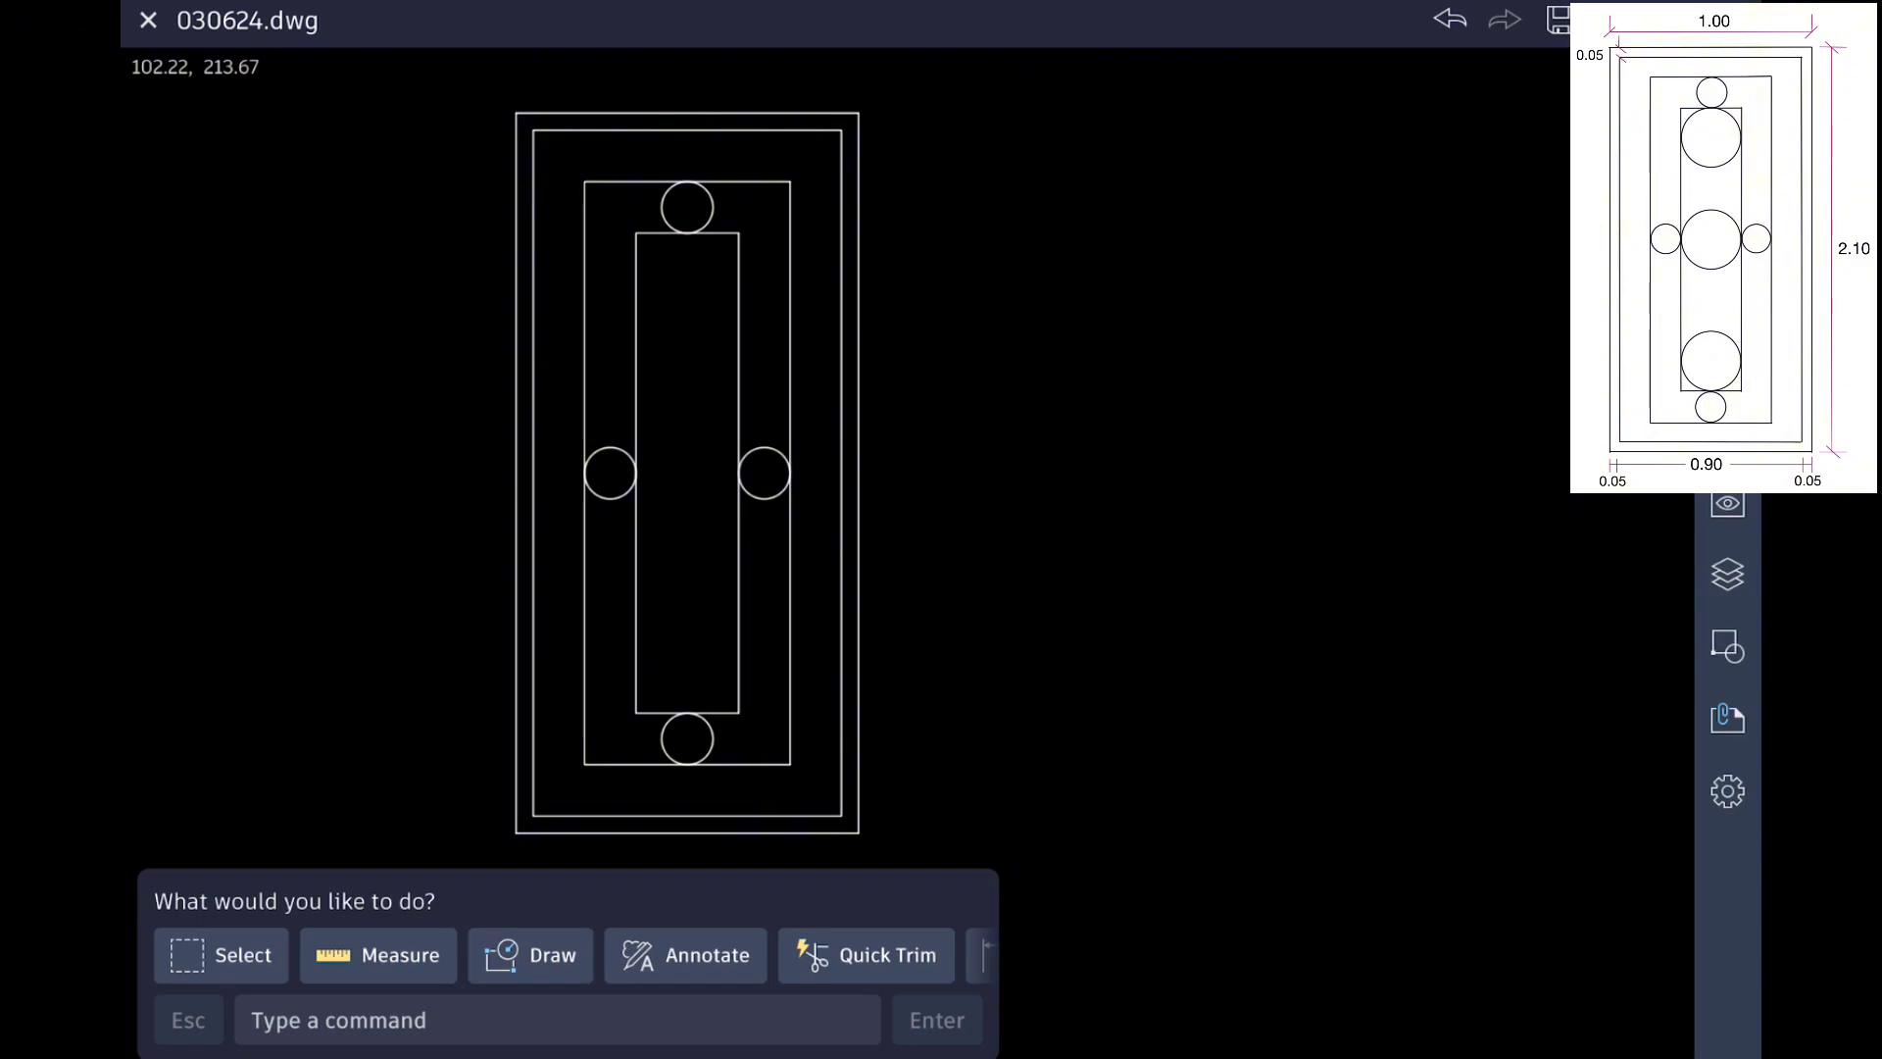
Step: Draw a helper line across the inner rectangle between the two side circles
left_click(530, 955)
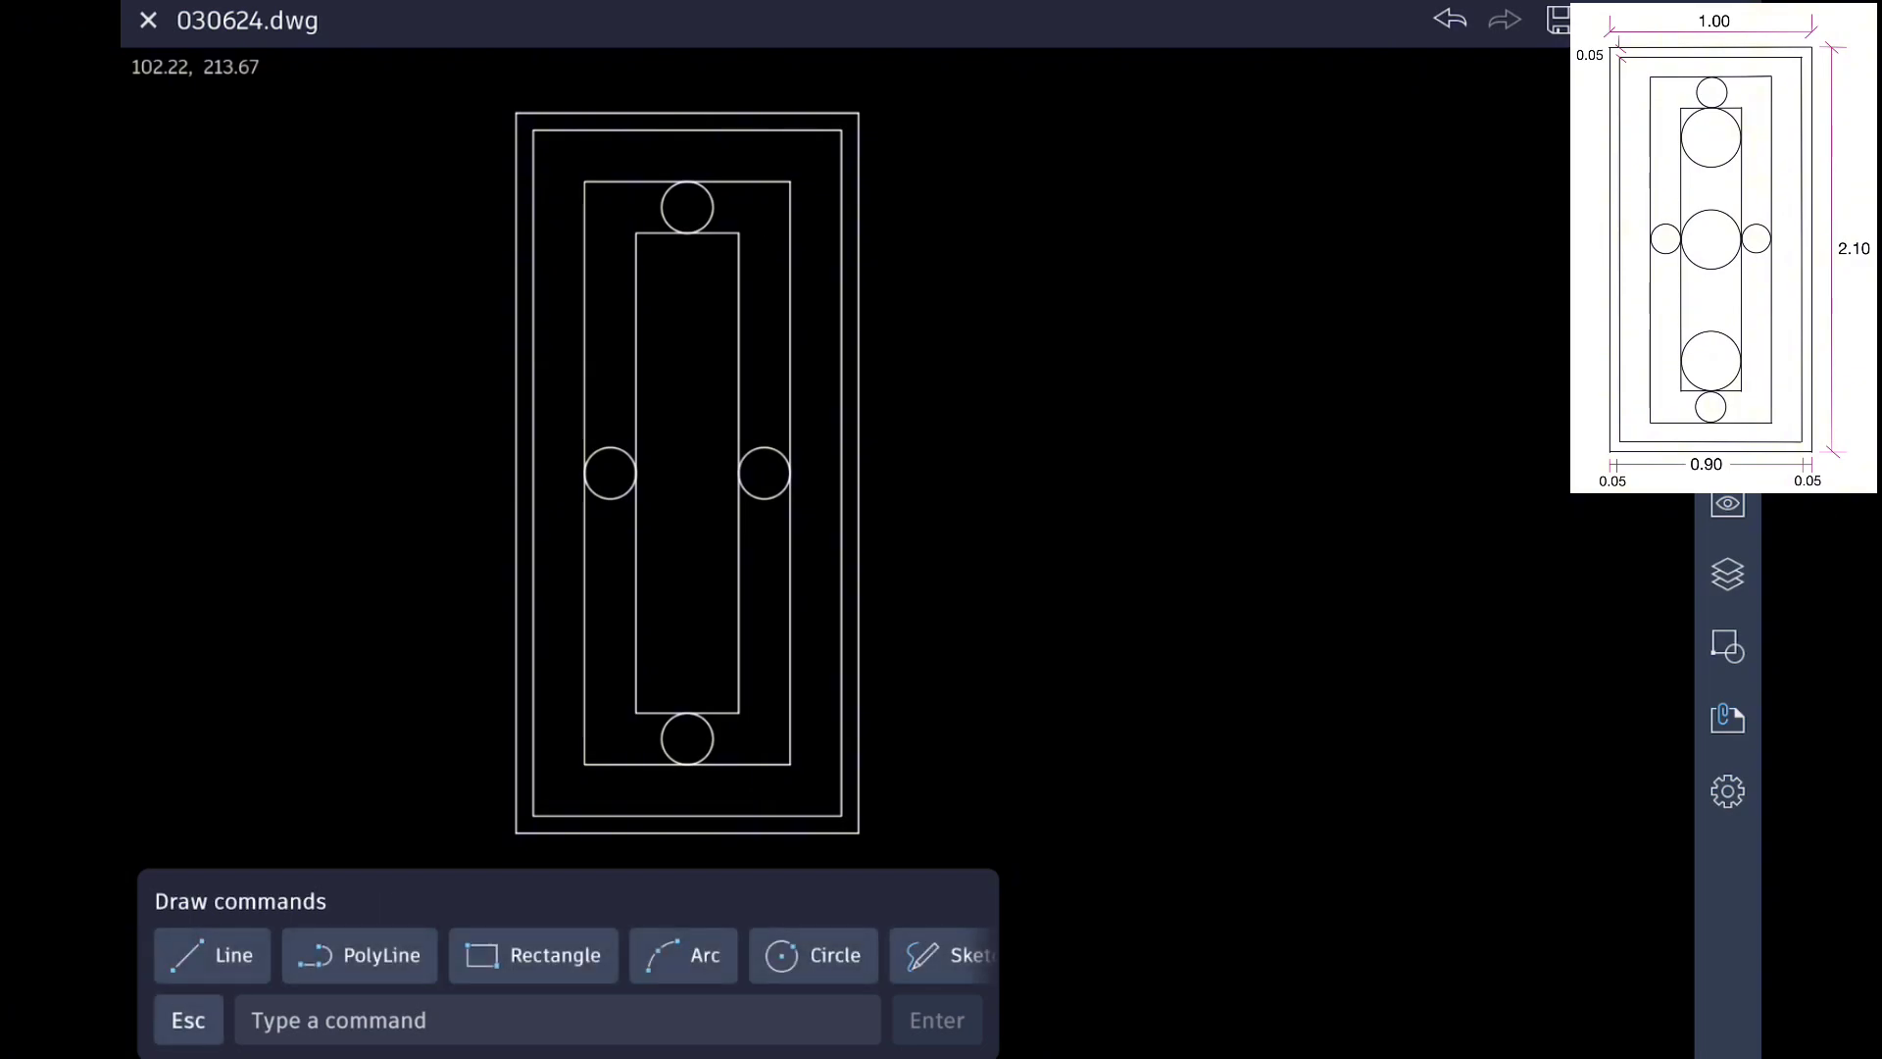
left_click(199, 955)
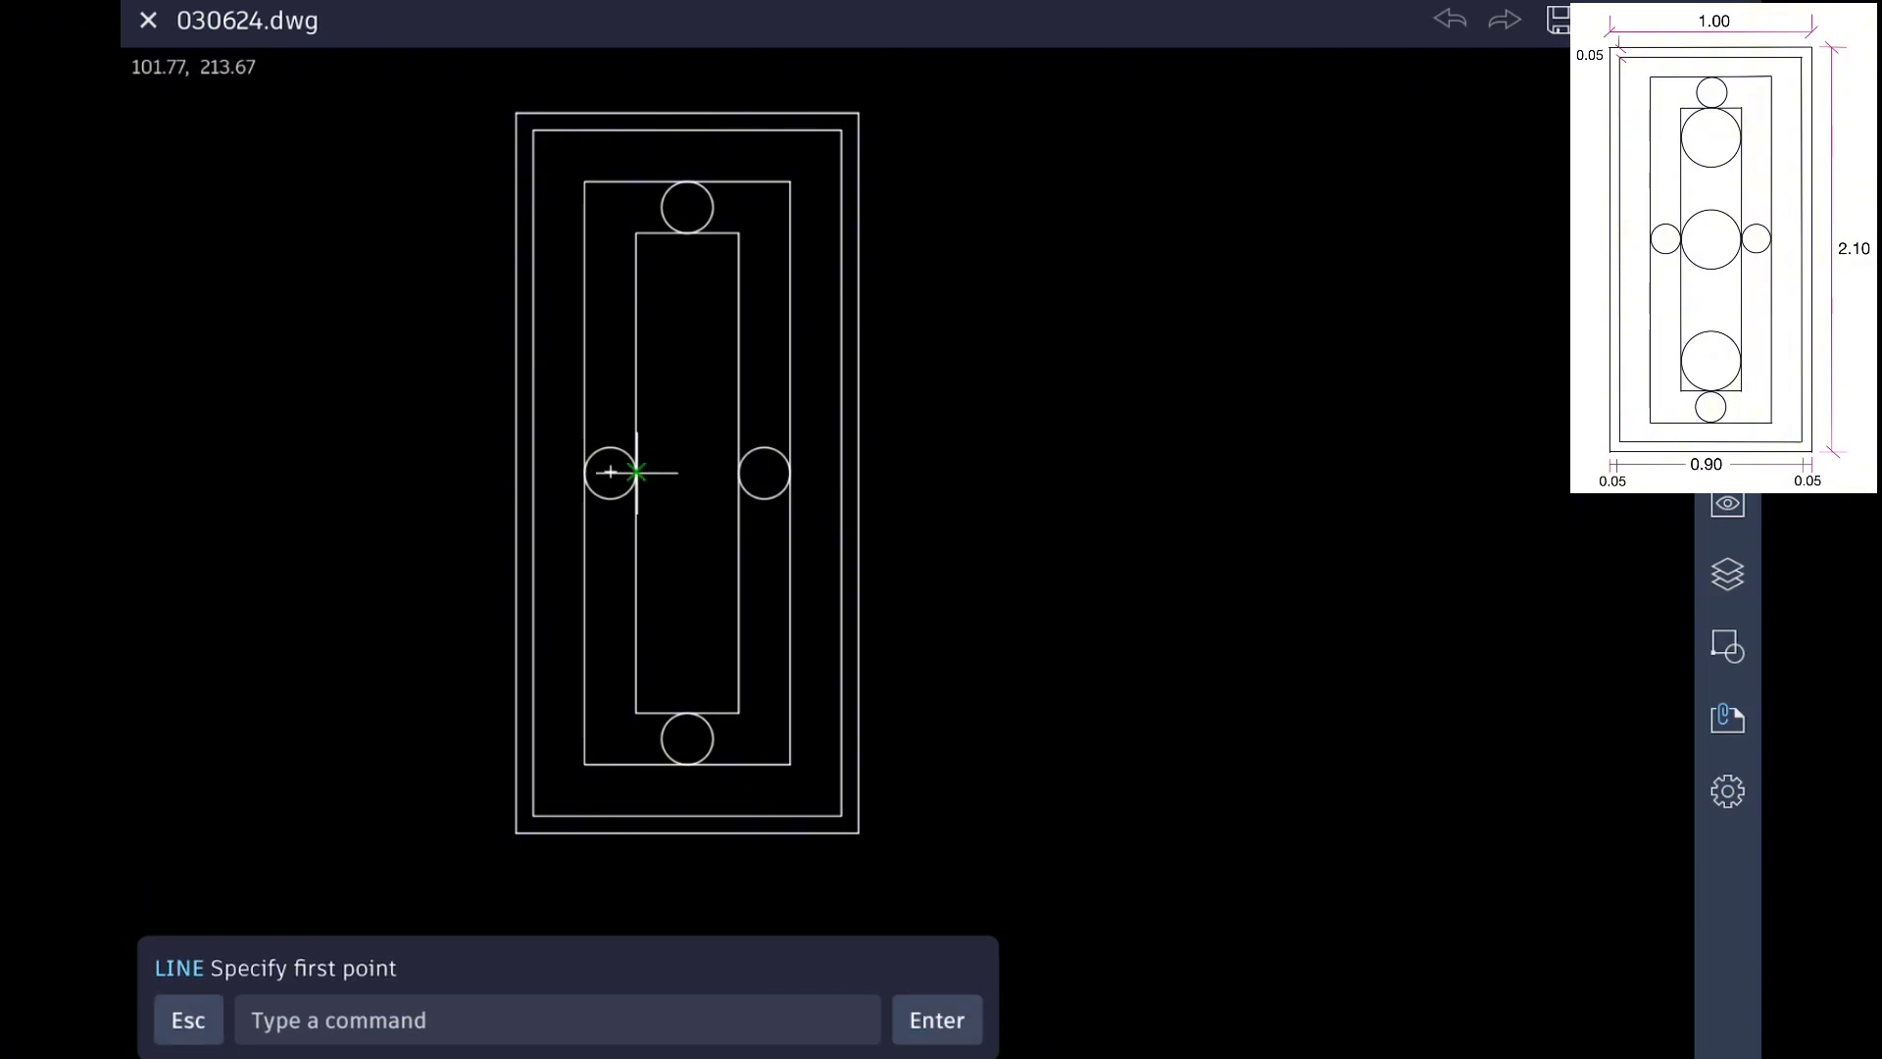
left_click(636, 472)
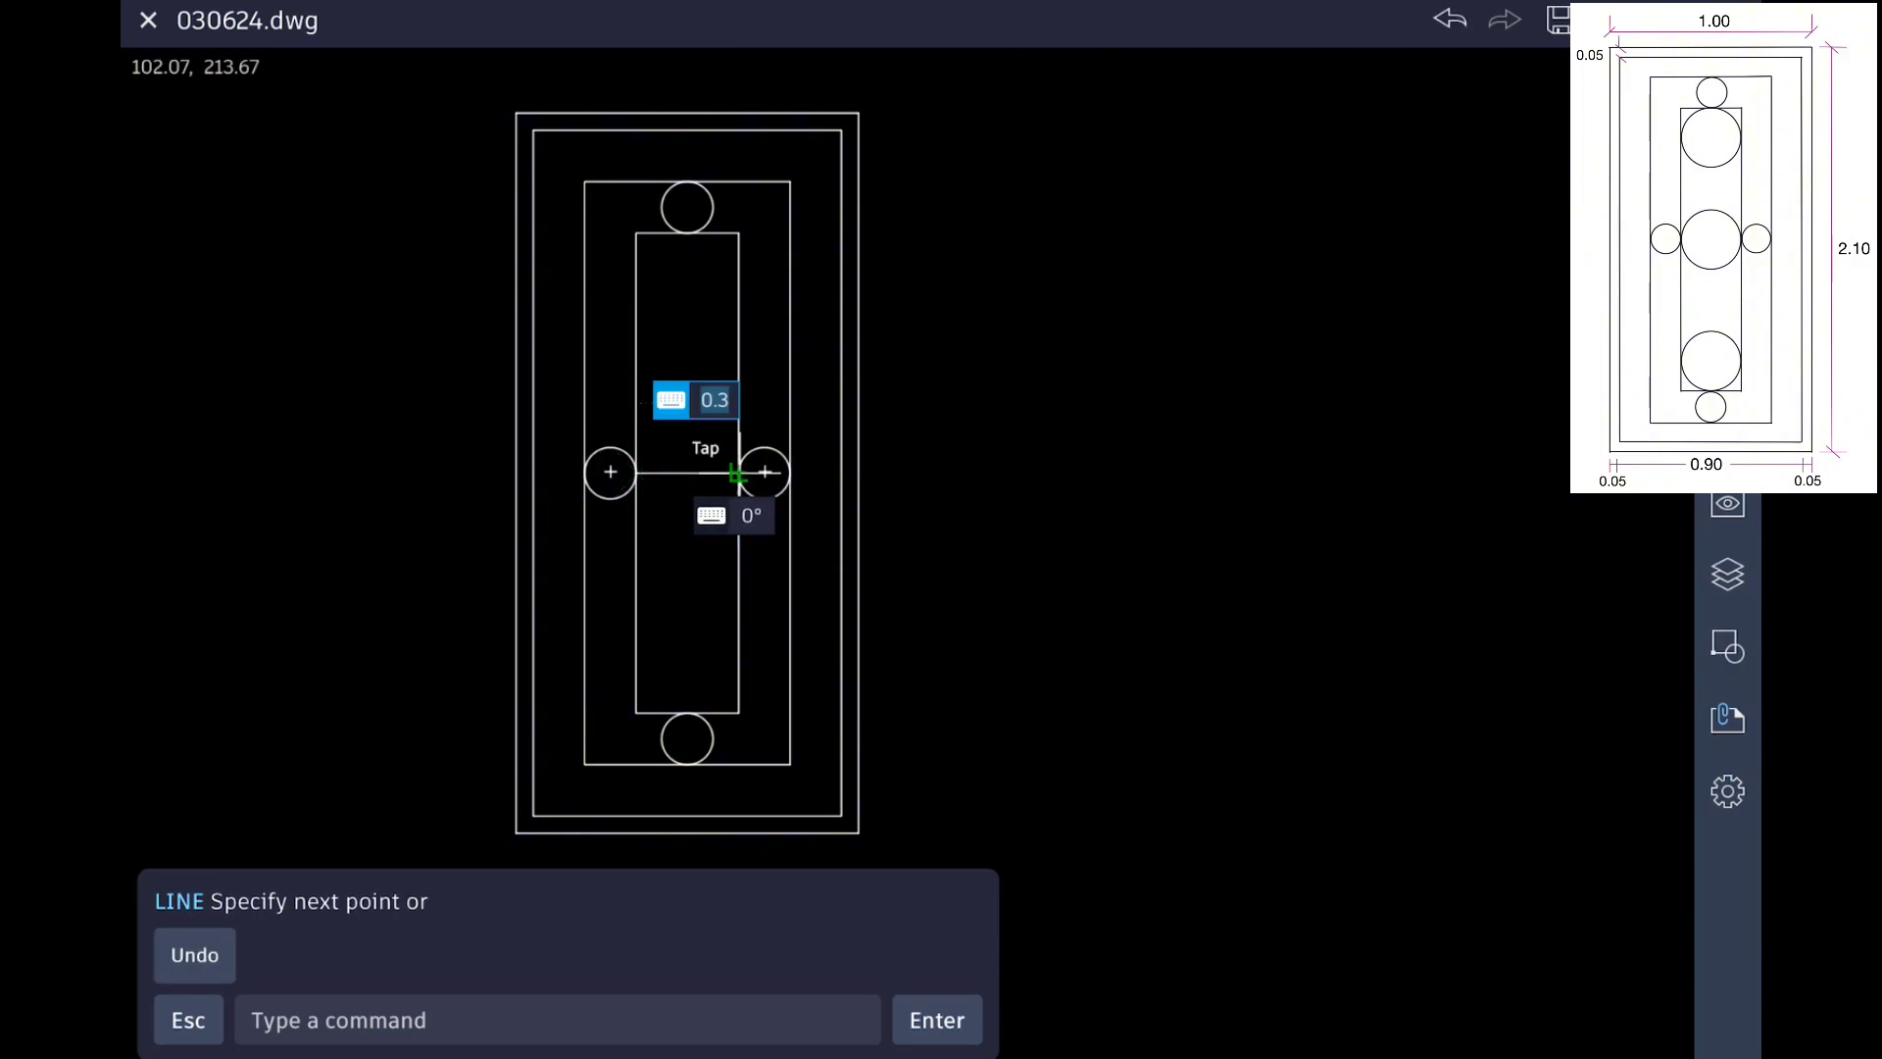
left_click(737, 473)
left_click(937, 1020)
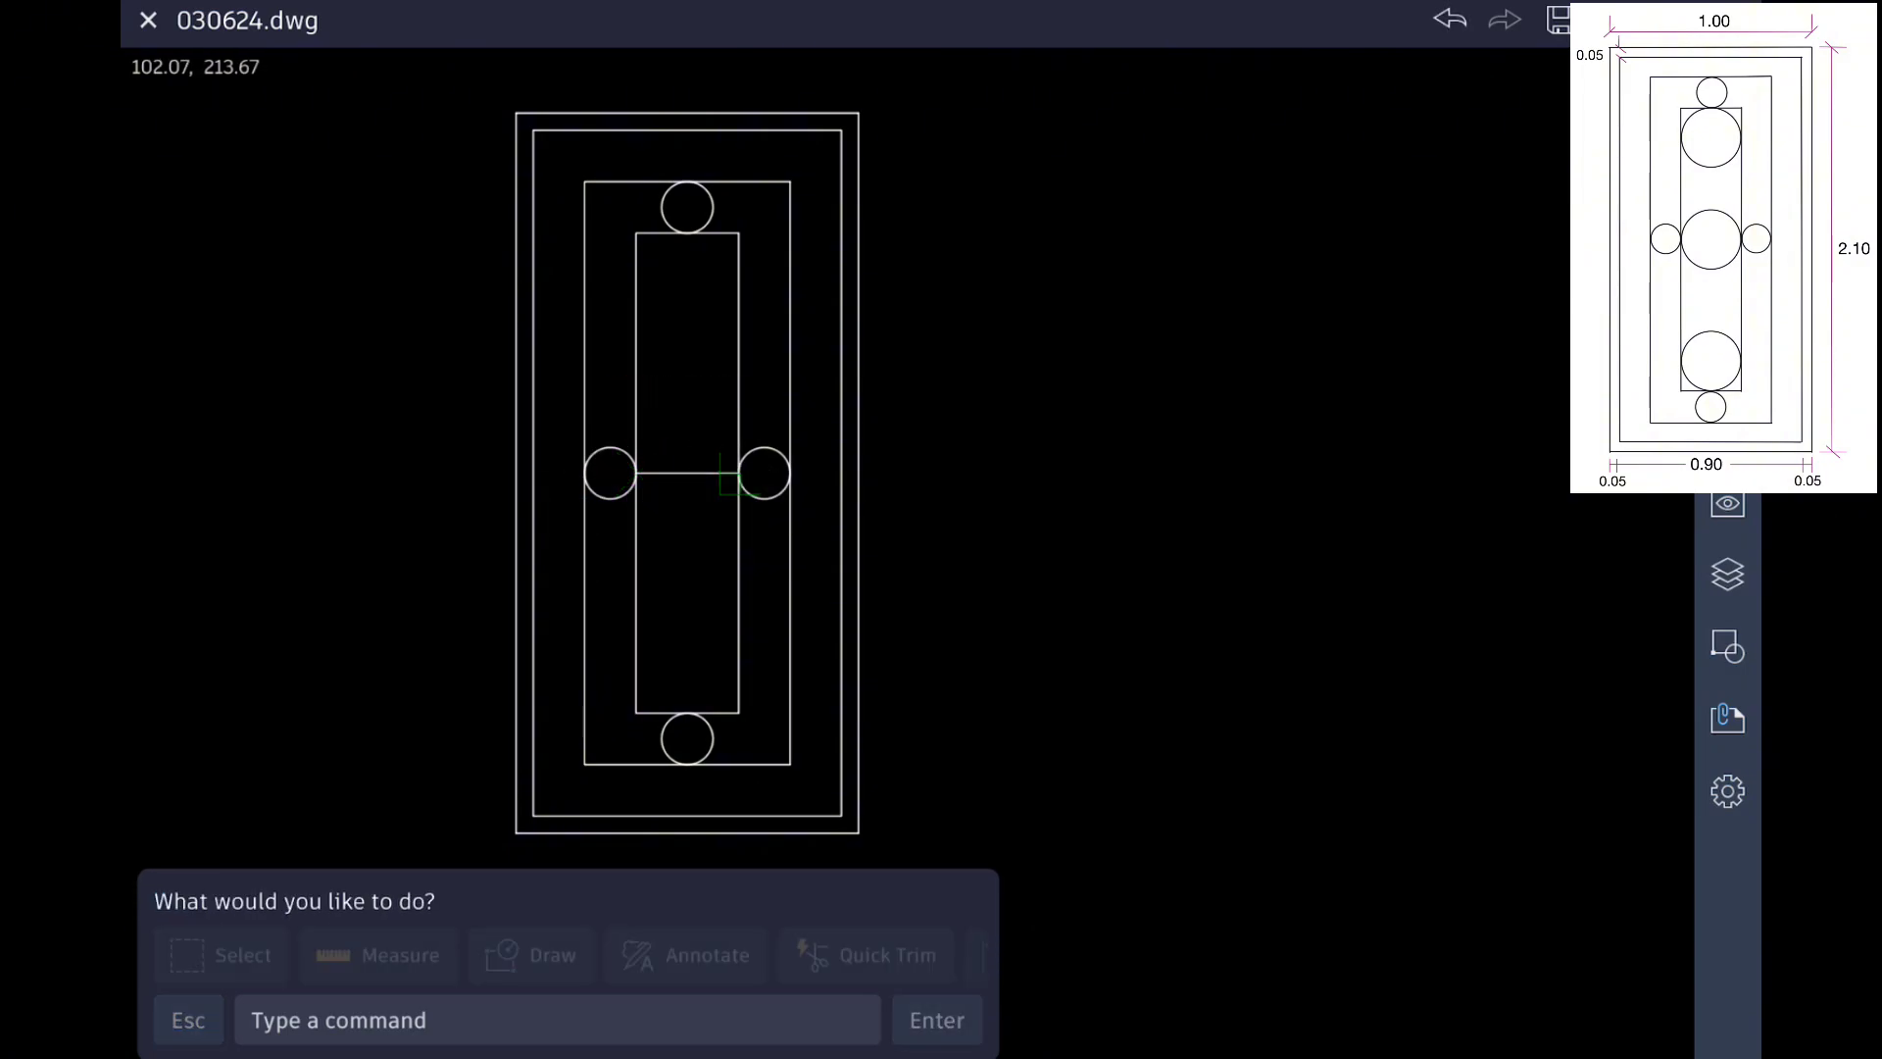
Step: Draw a radius-0.15 circle centred on the helper line's midpoint
left_click(535, 954)
left_click(813, 955)
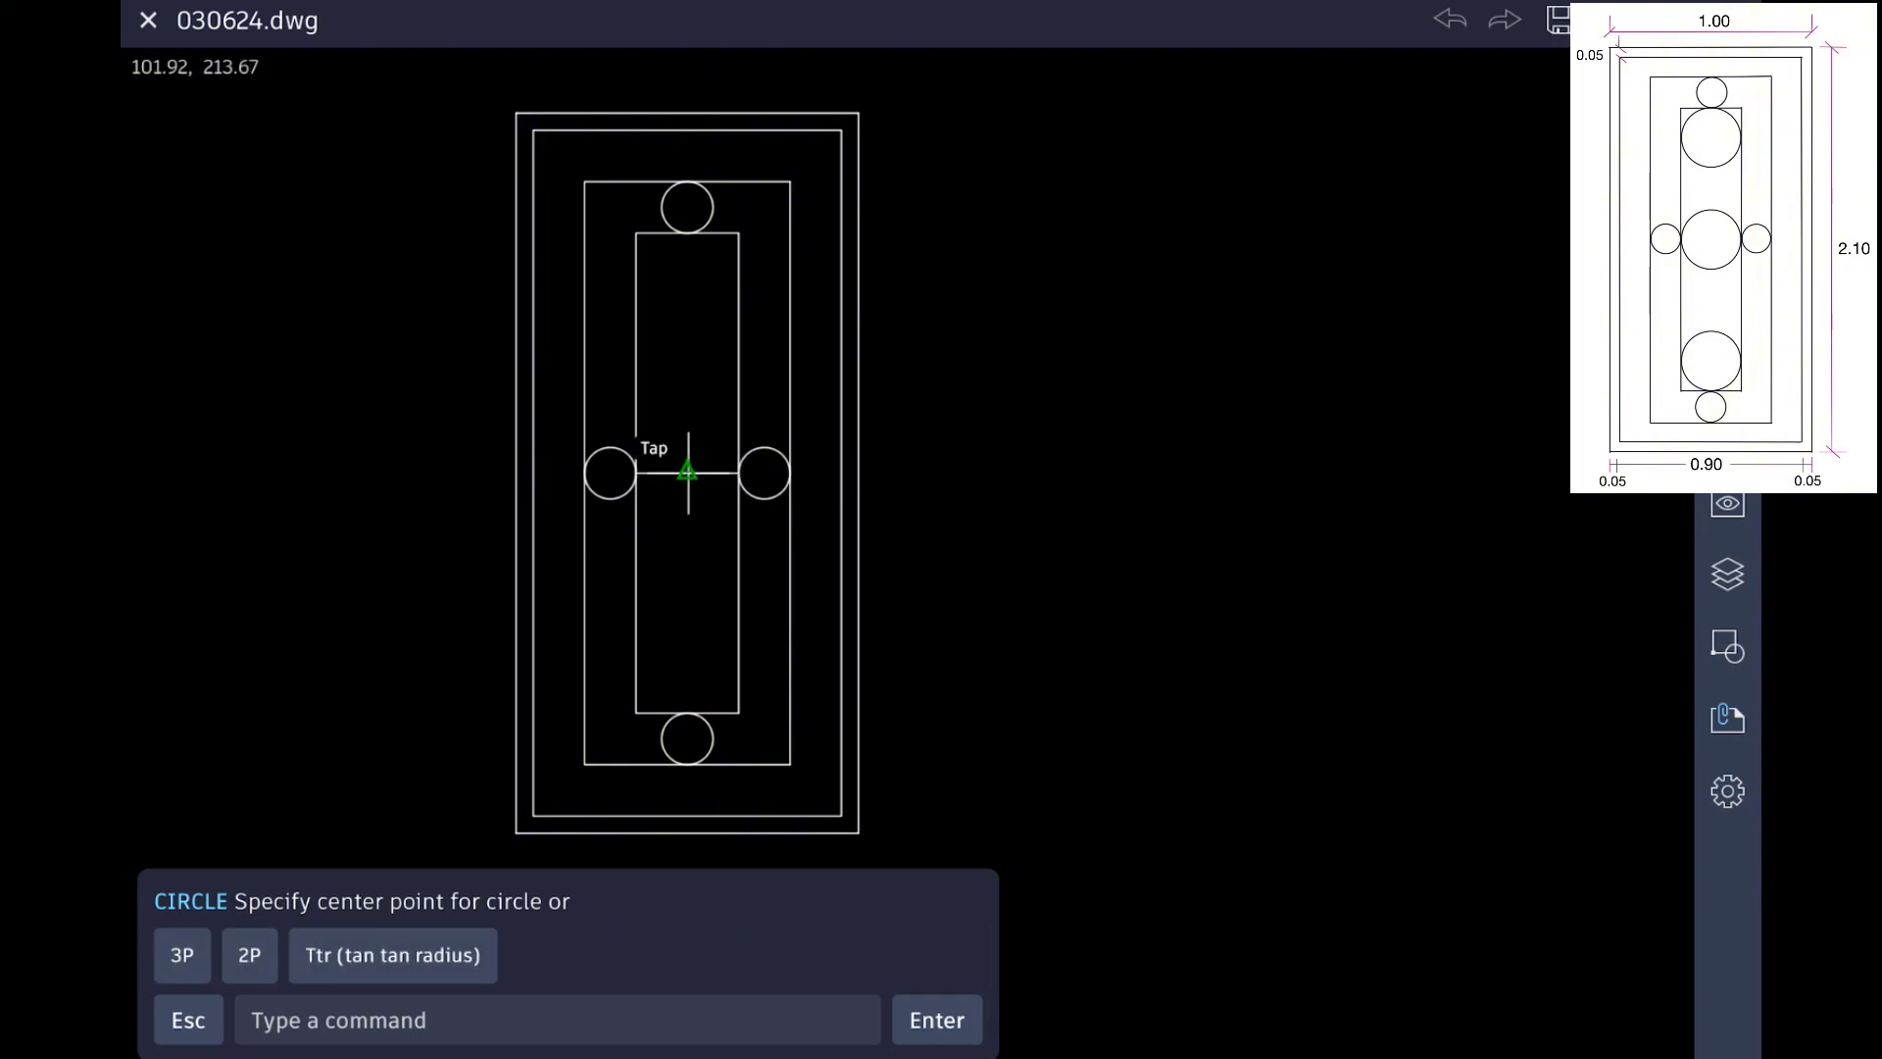
left_click(688, 473)
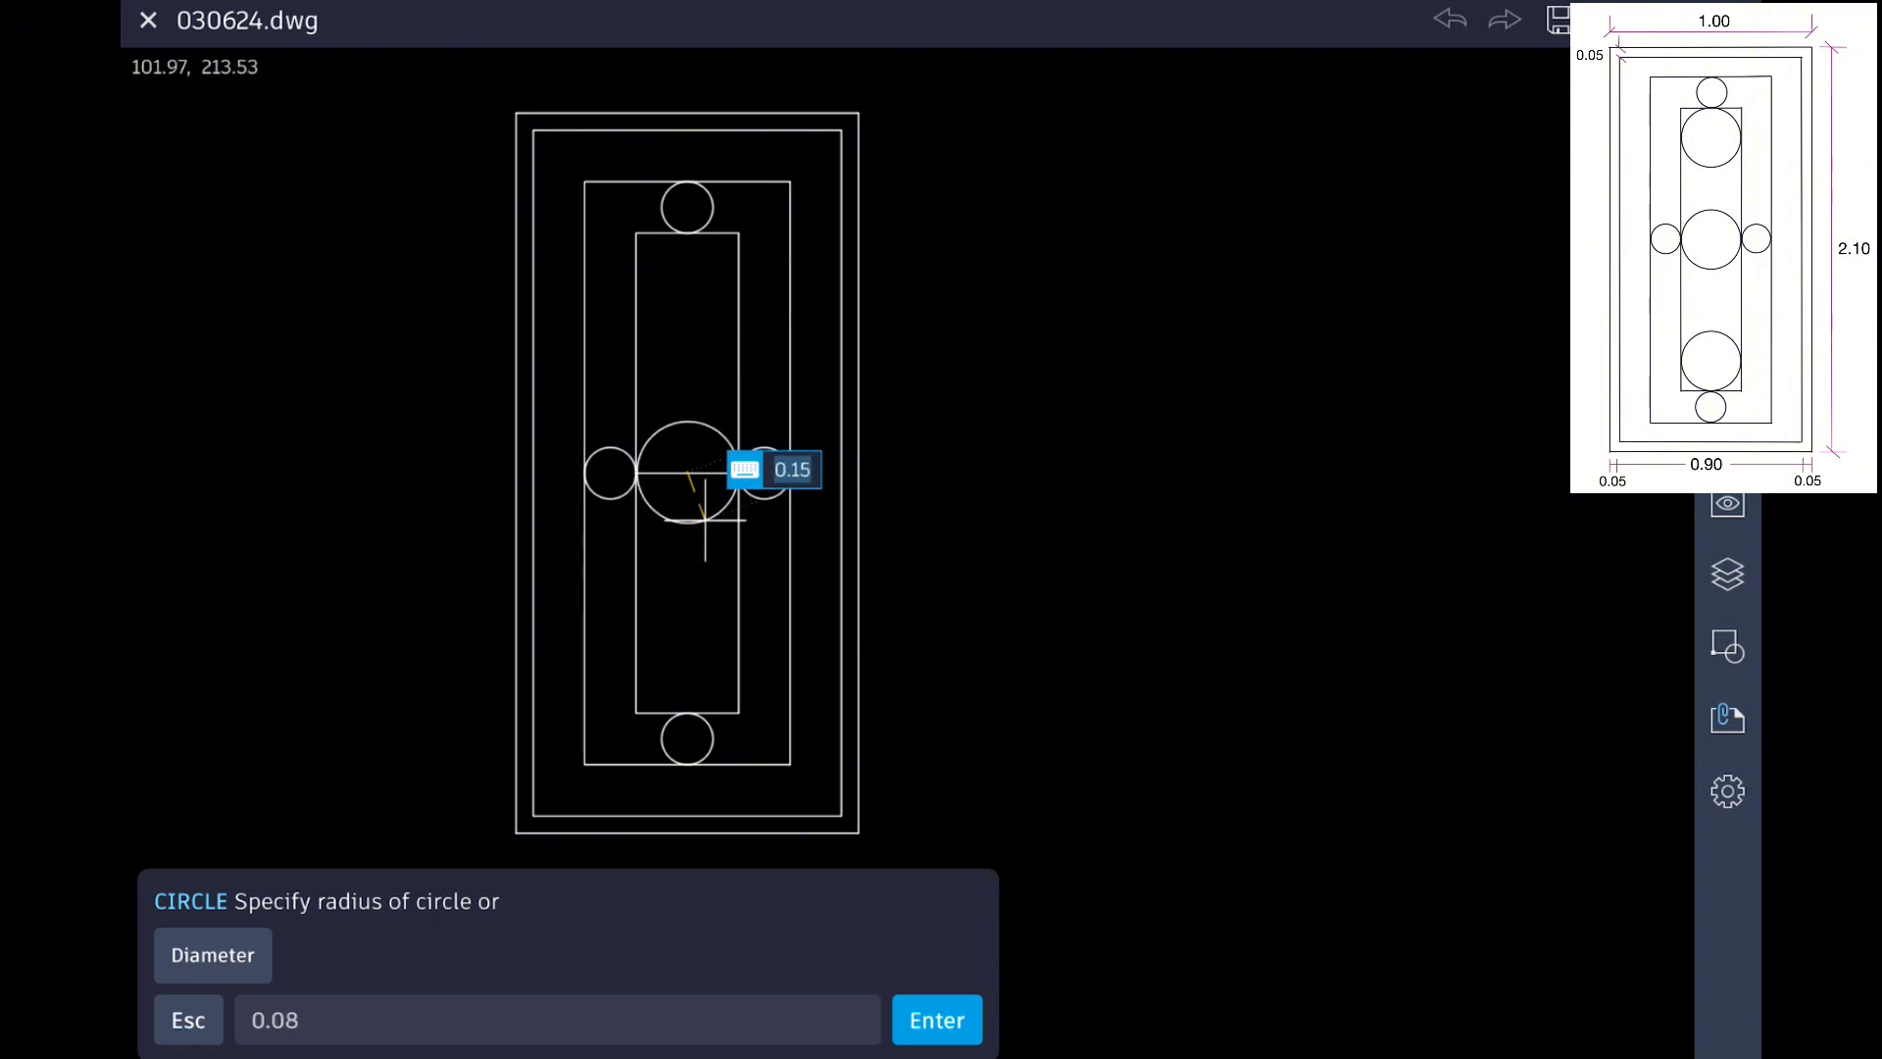
left_click(706, 519)
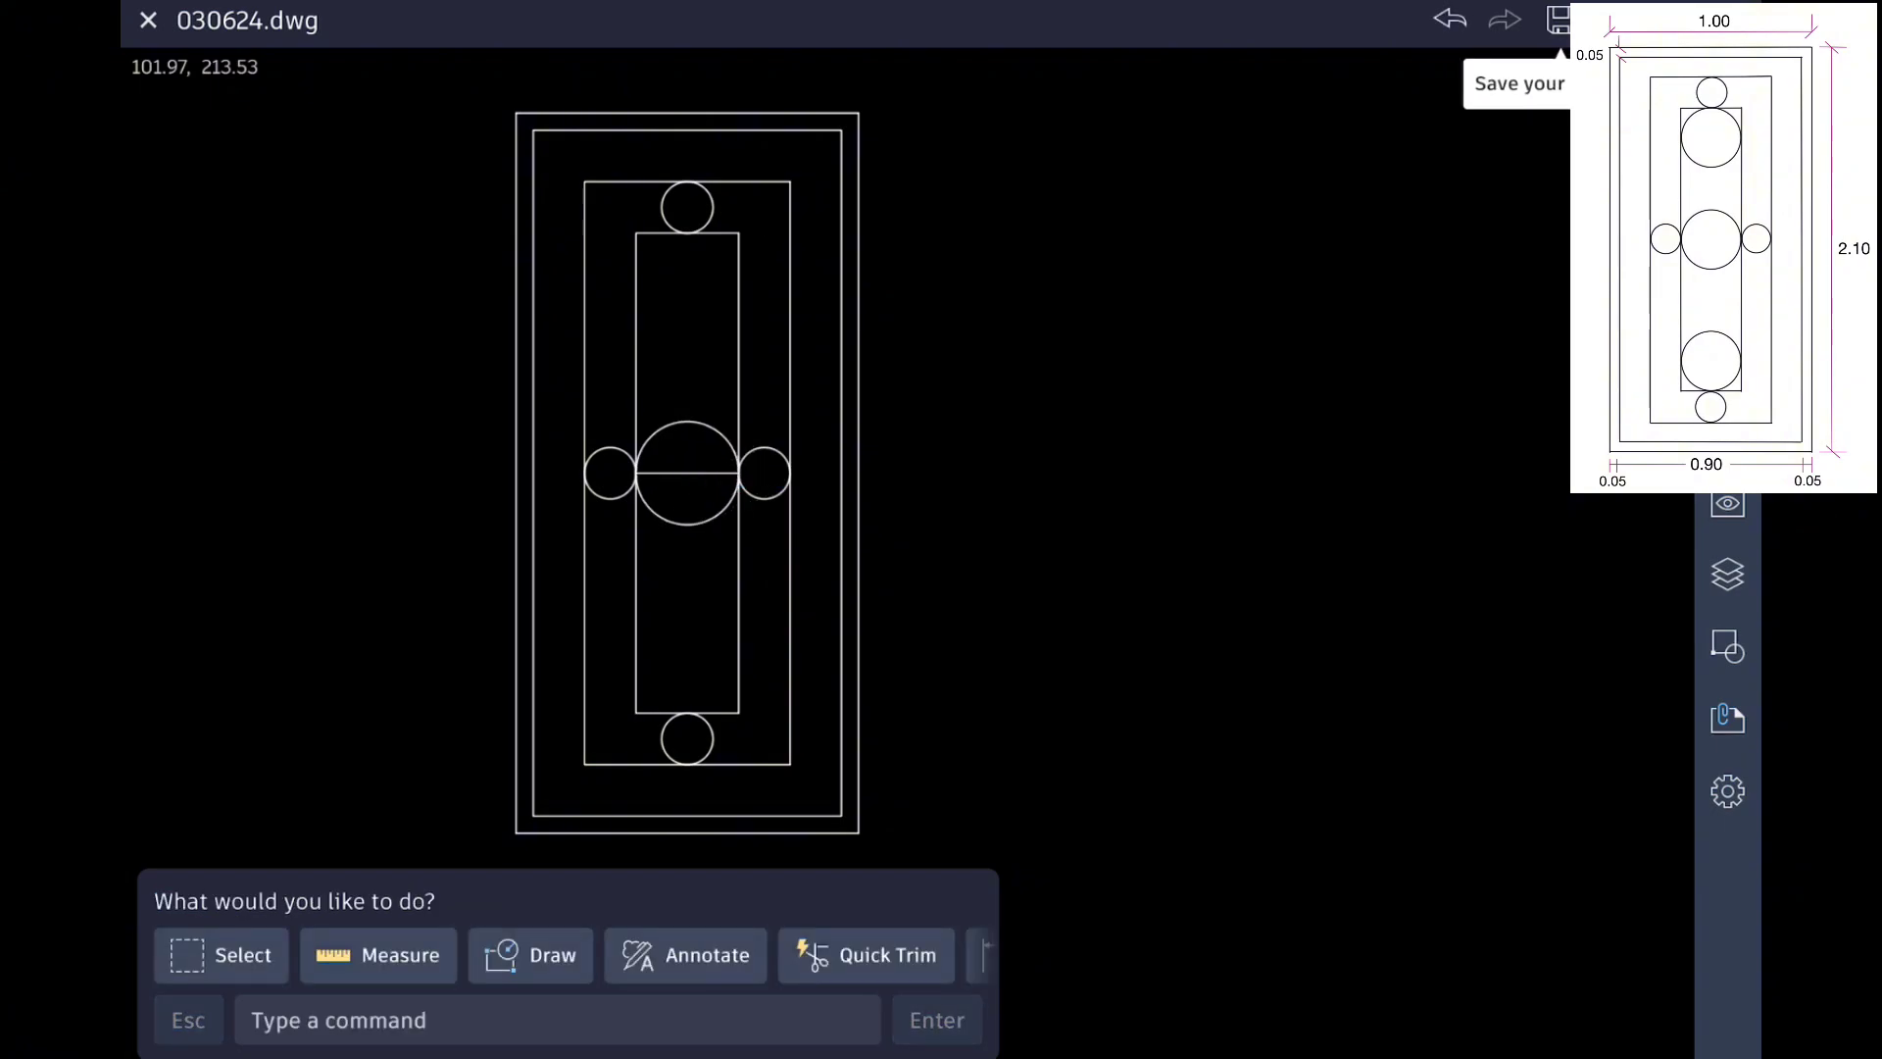
left_click(866, 953)
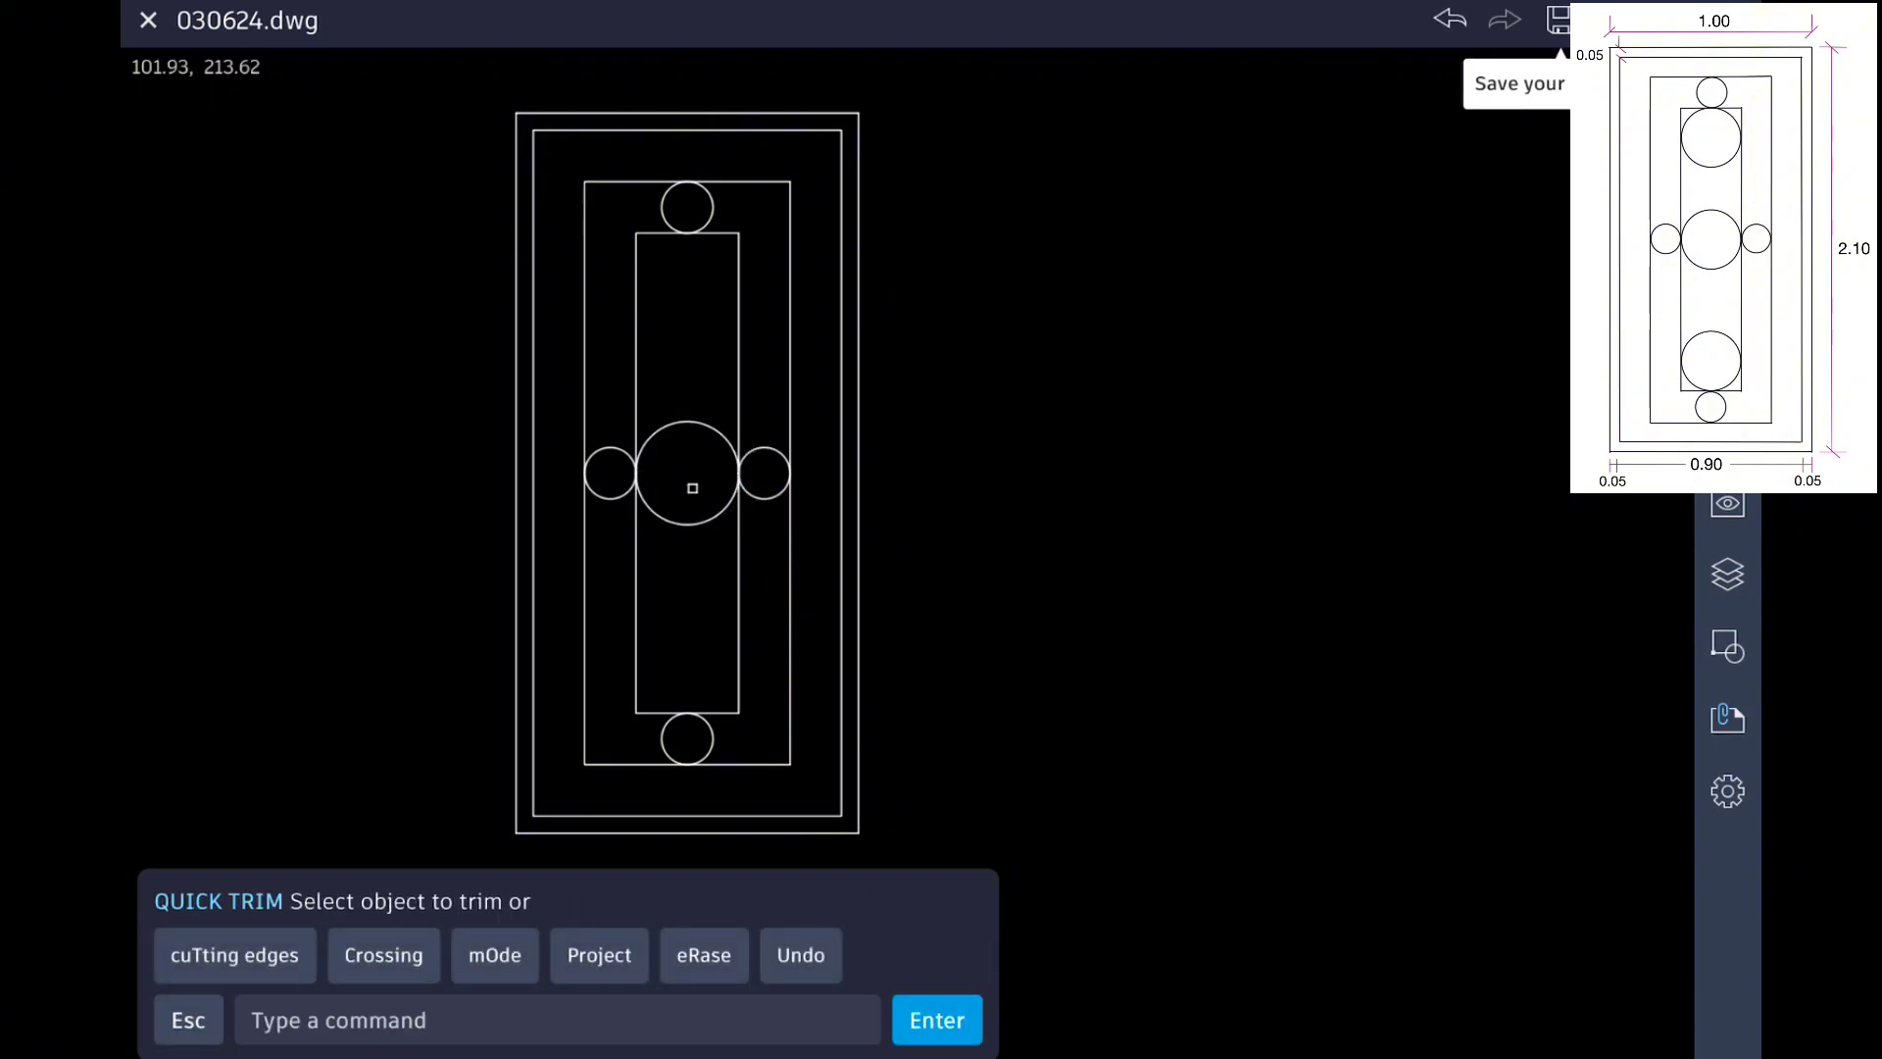
key("Escape")
left_click(688, 523)
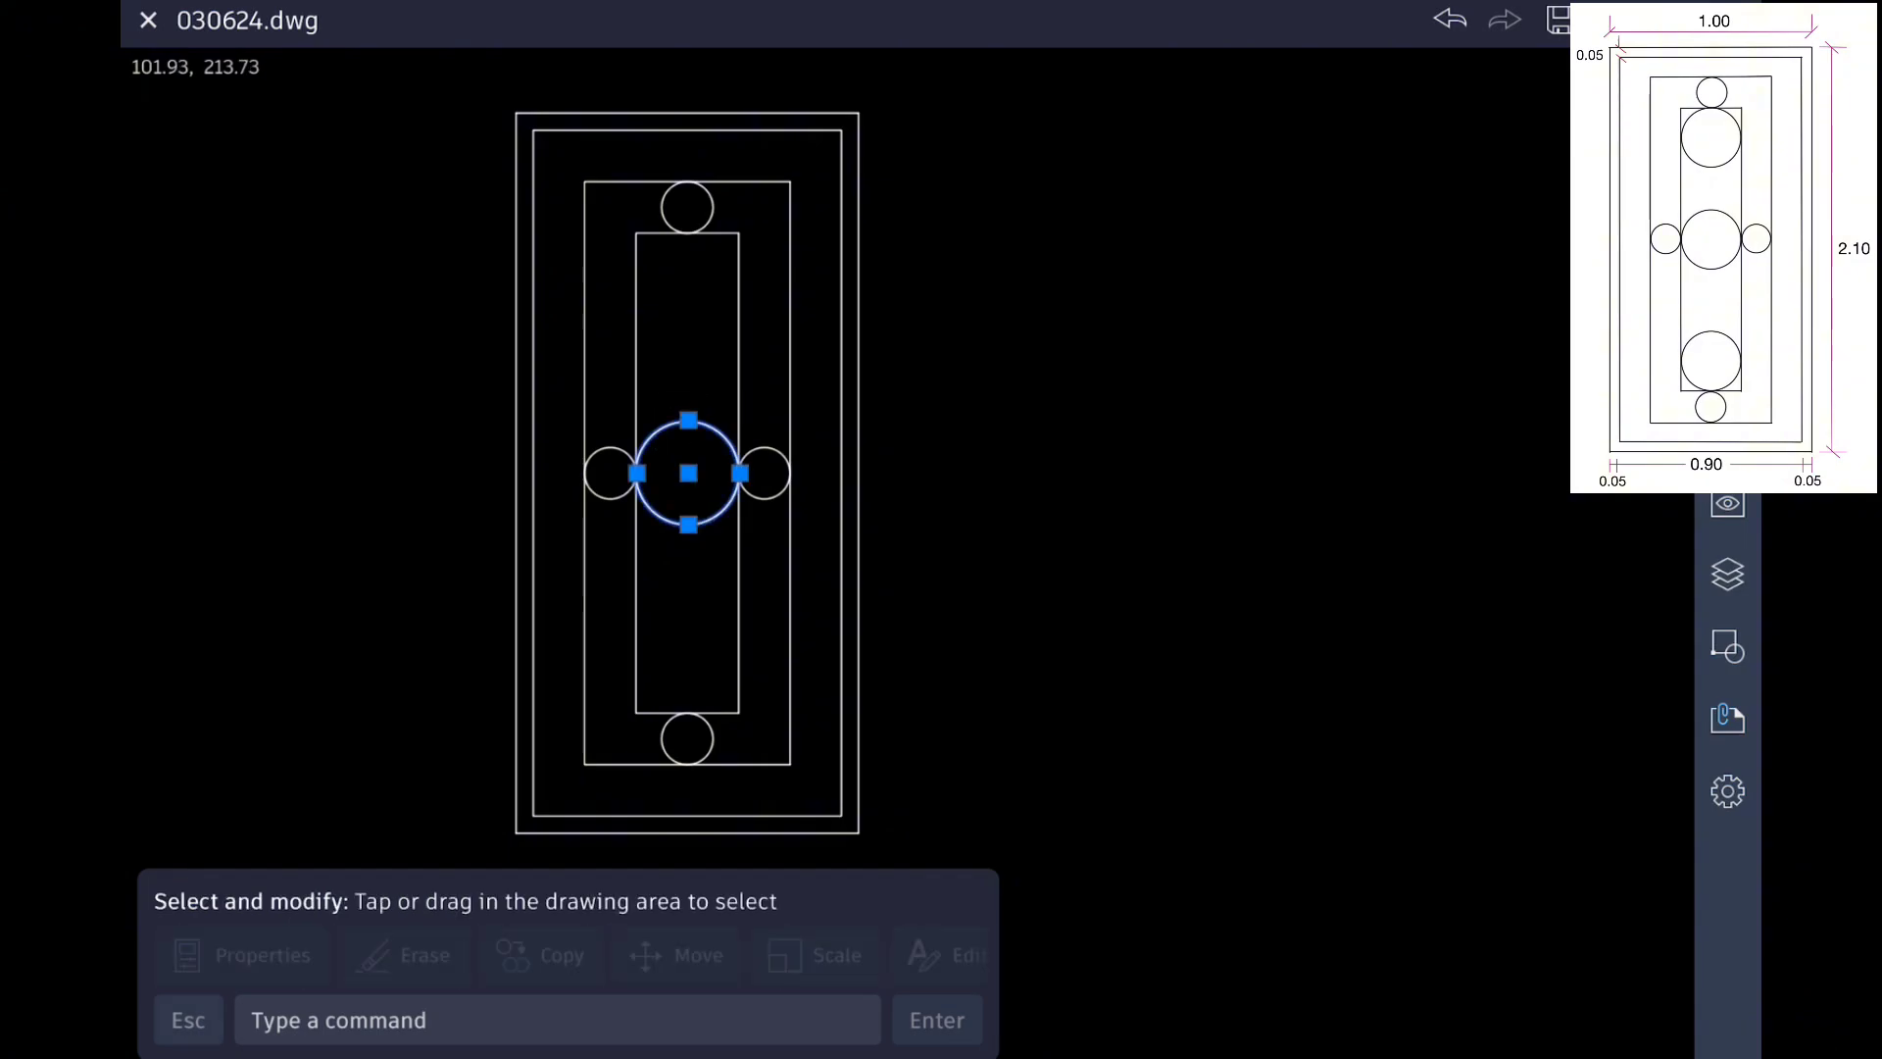
left_click(540, 954)
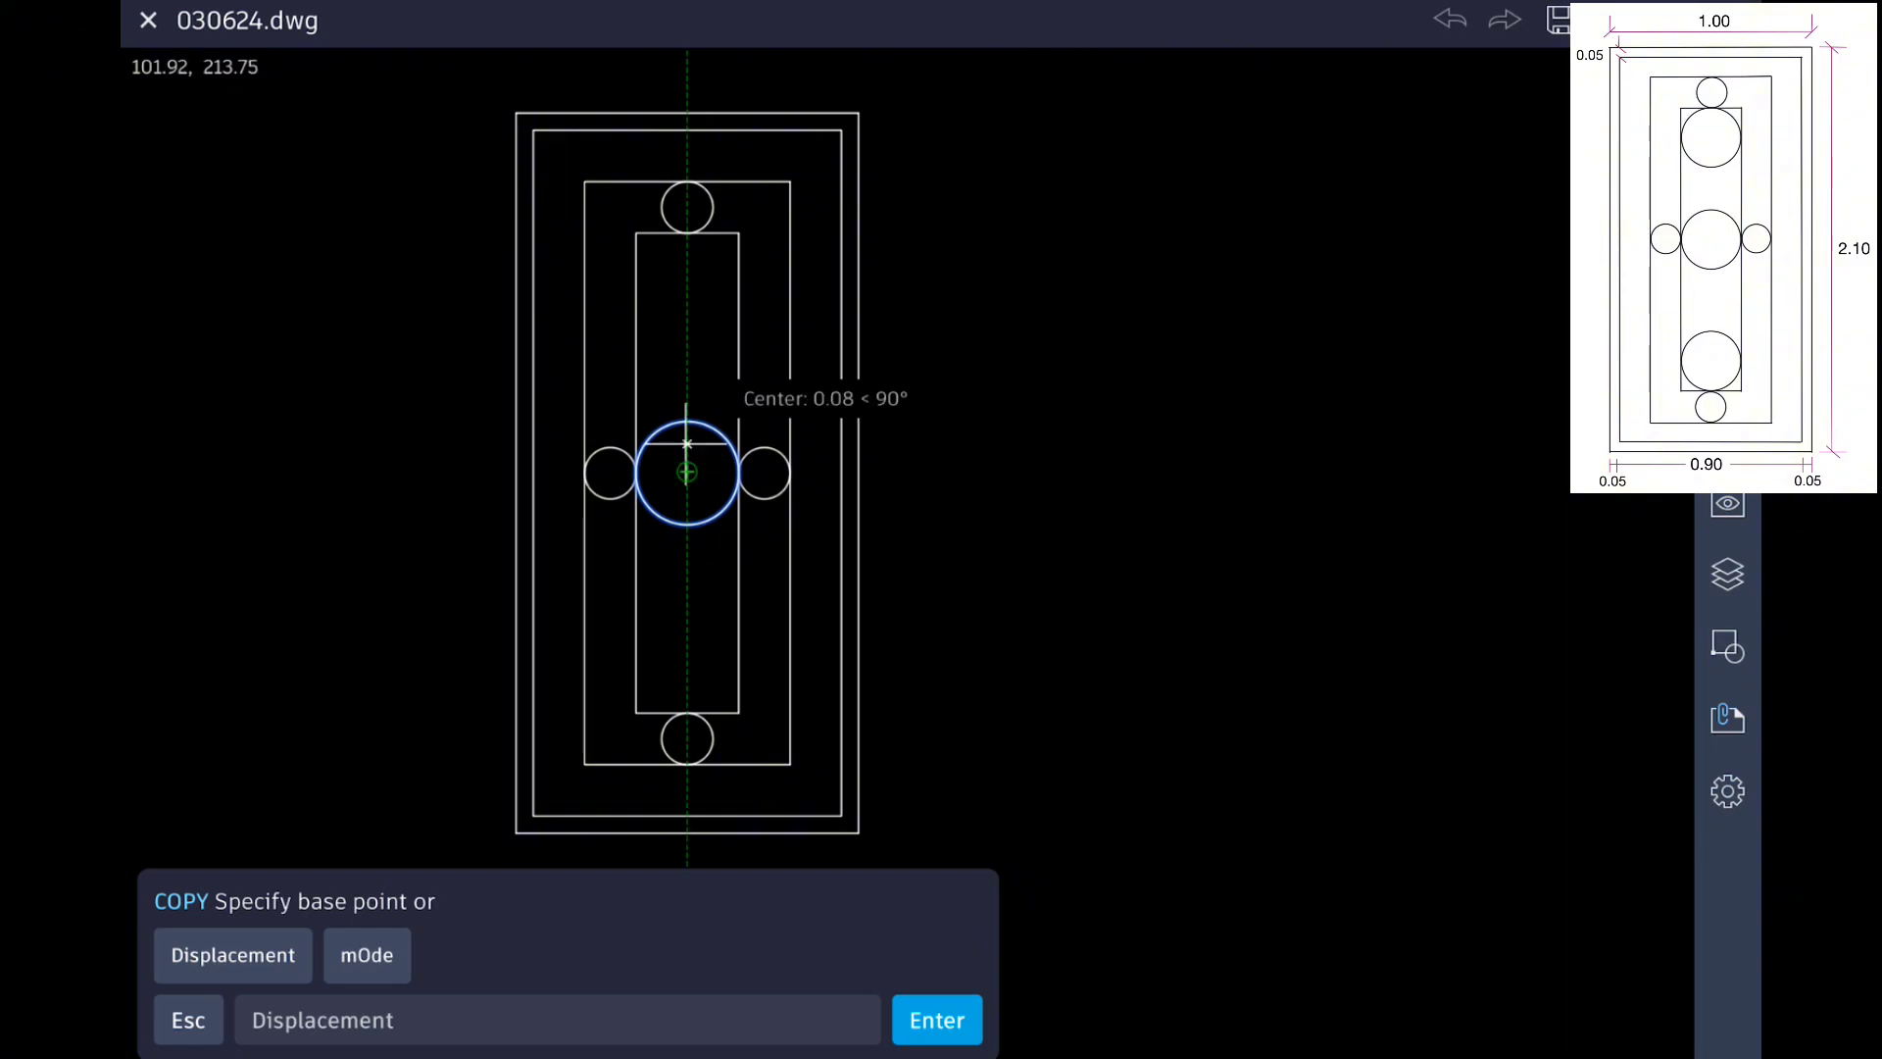
Step: Copy the large centre circle 0.55 upward
left_click(688, 419)
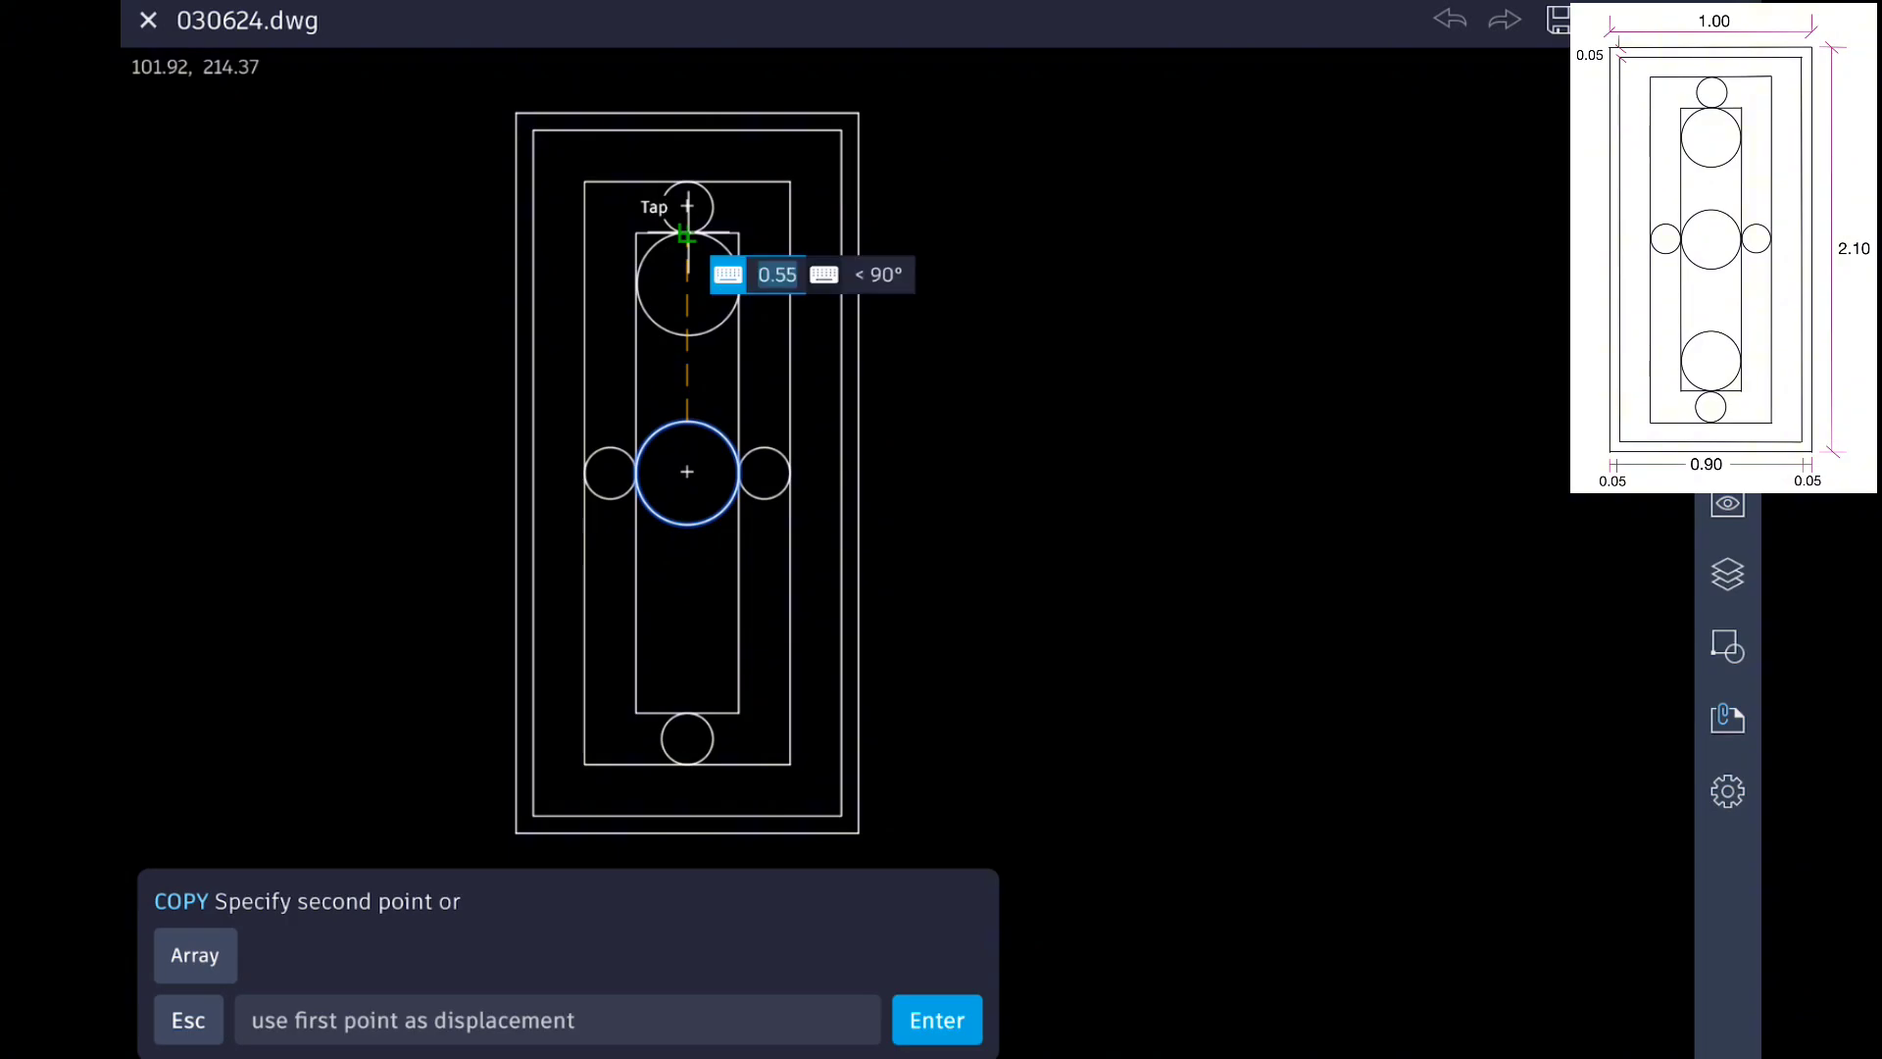
left_click(687, 233)
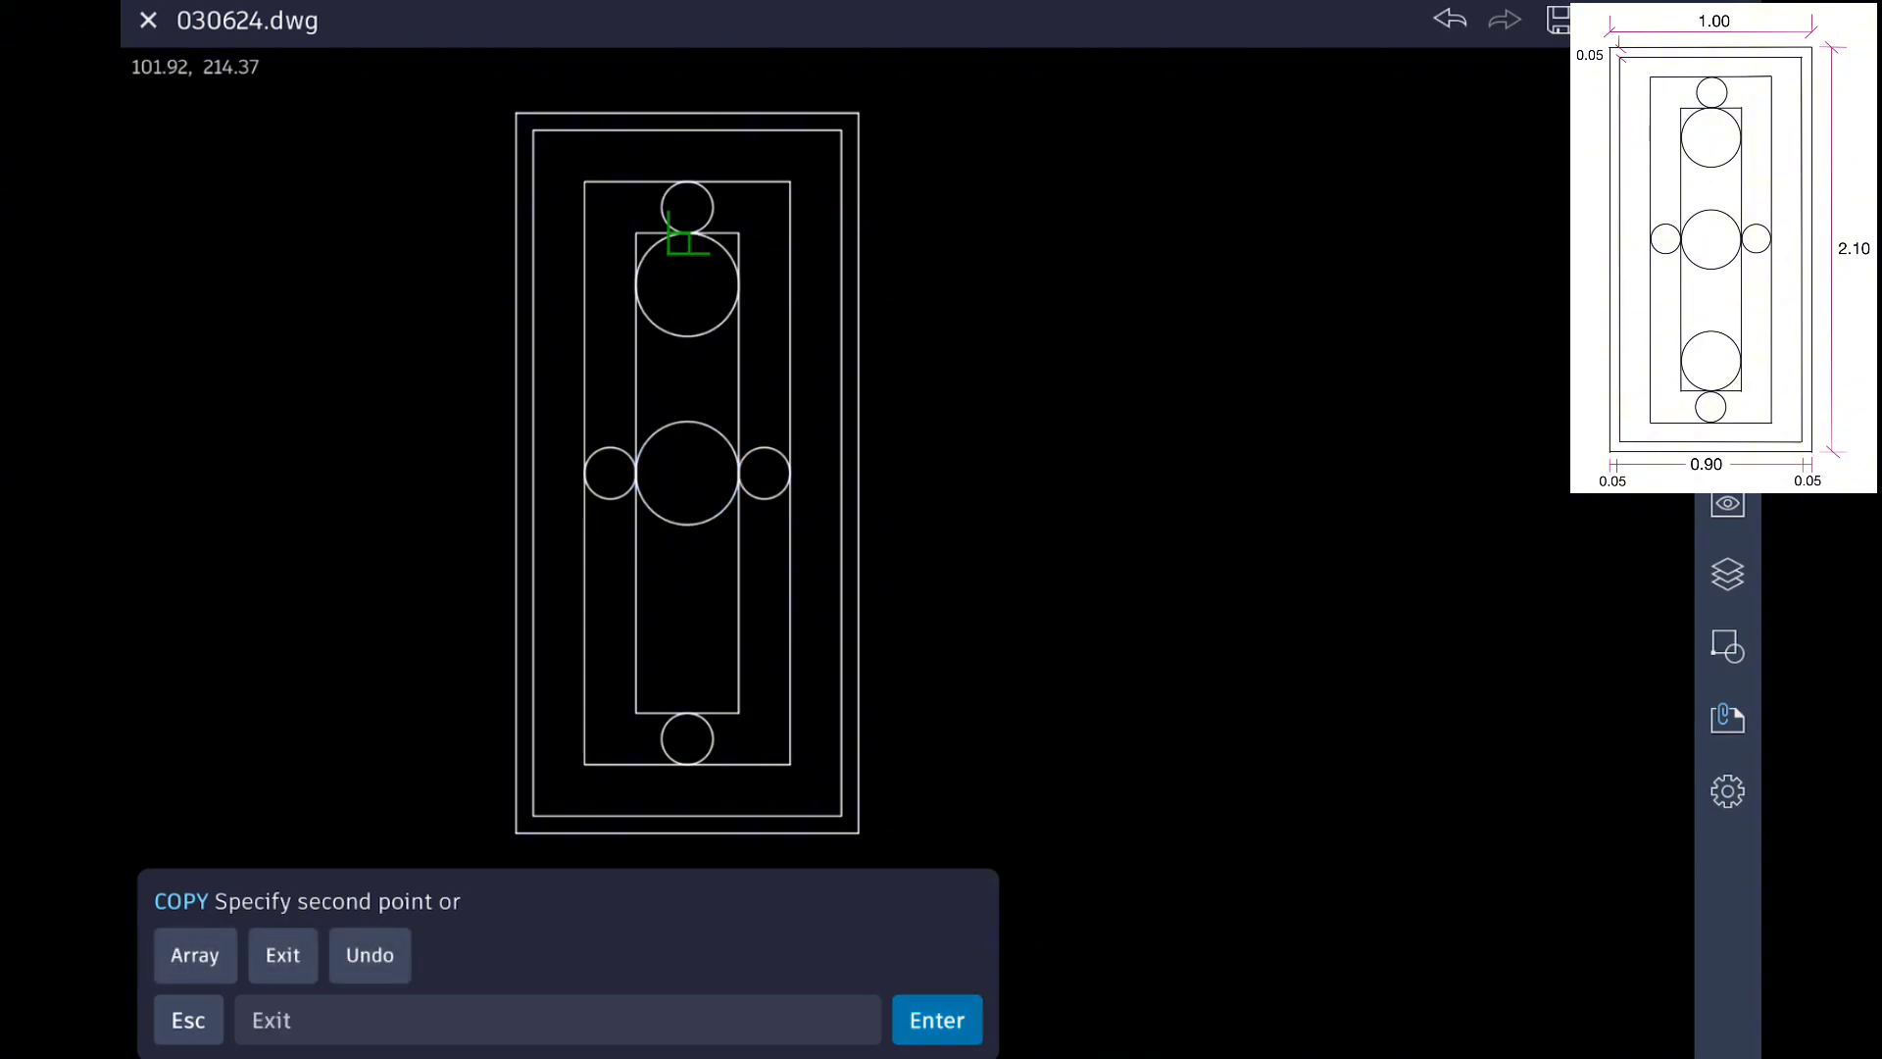
key("Return")
Step: Copy the large centre circle 0.55 downward
left_click(687, 524)
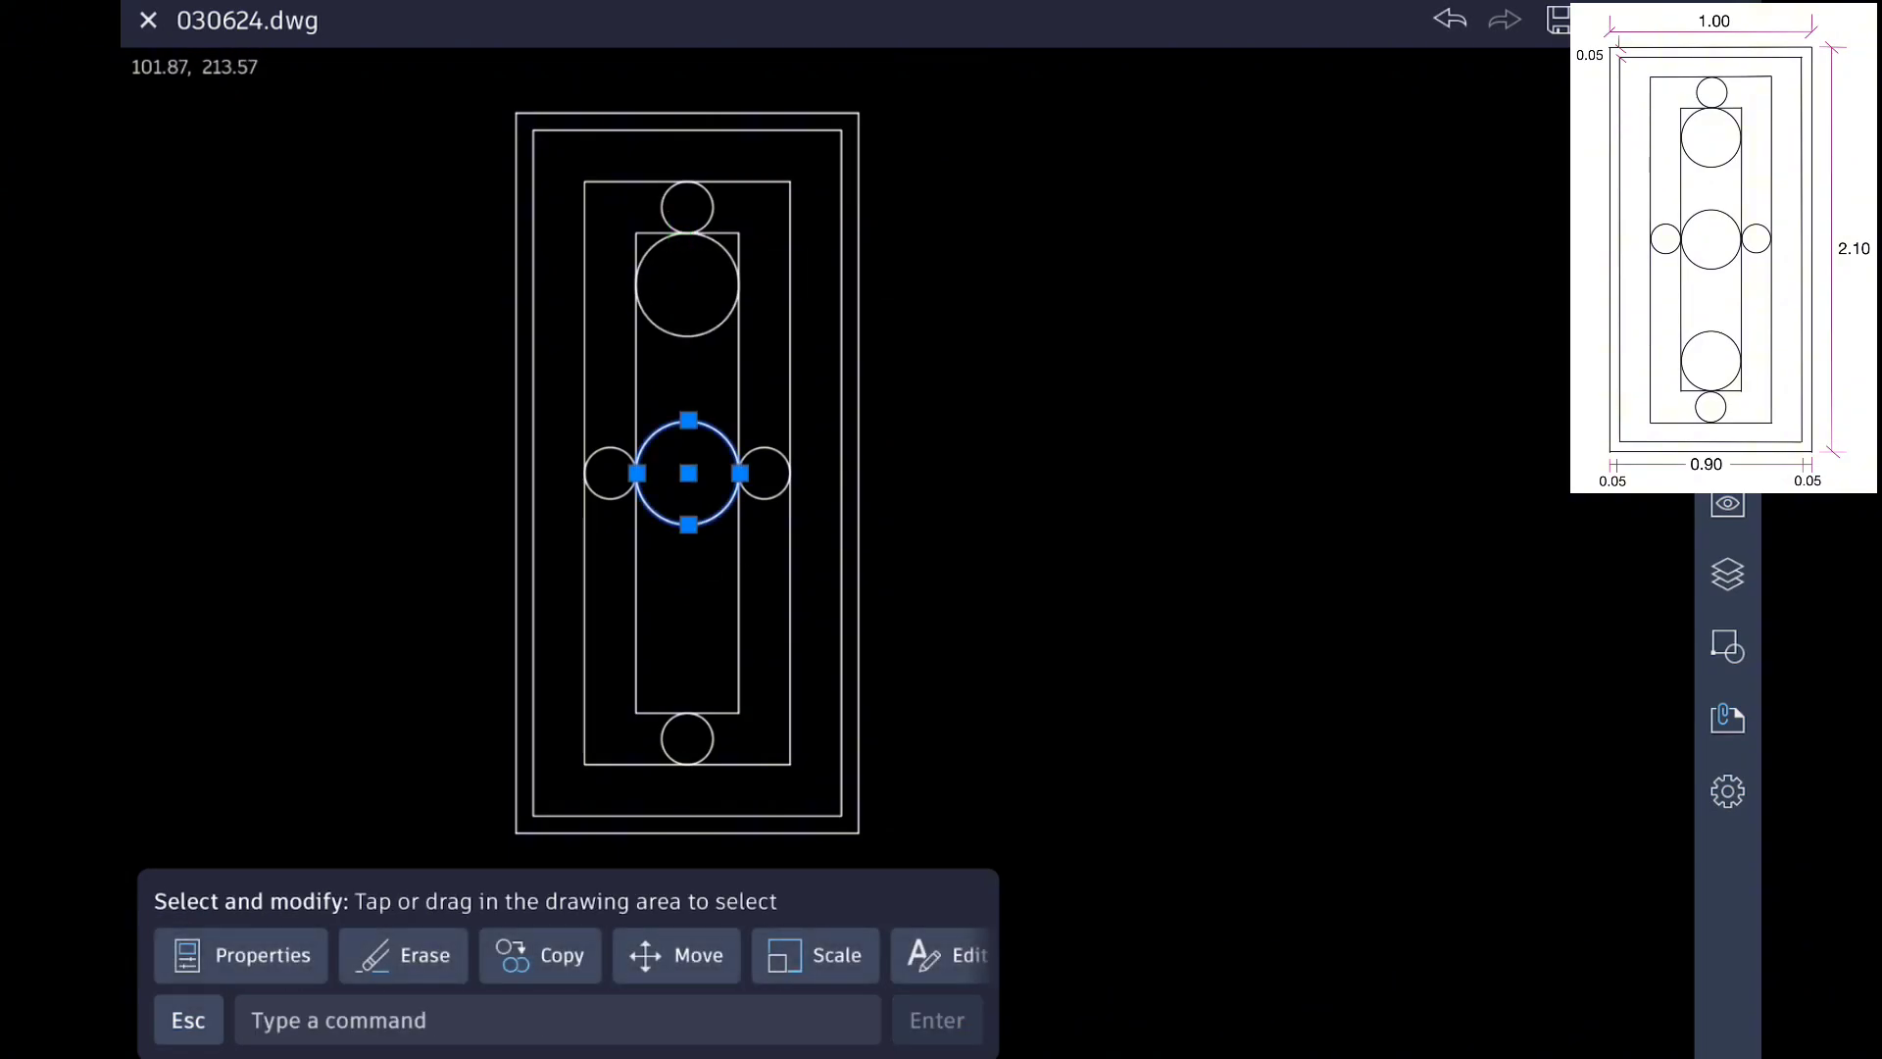
left_click(535, 954)
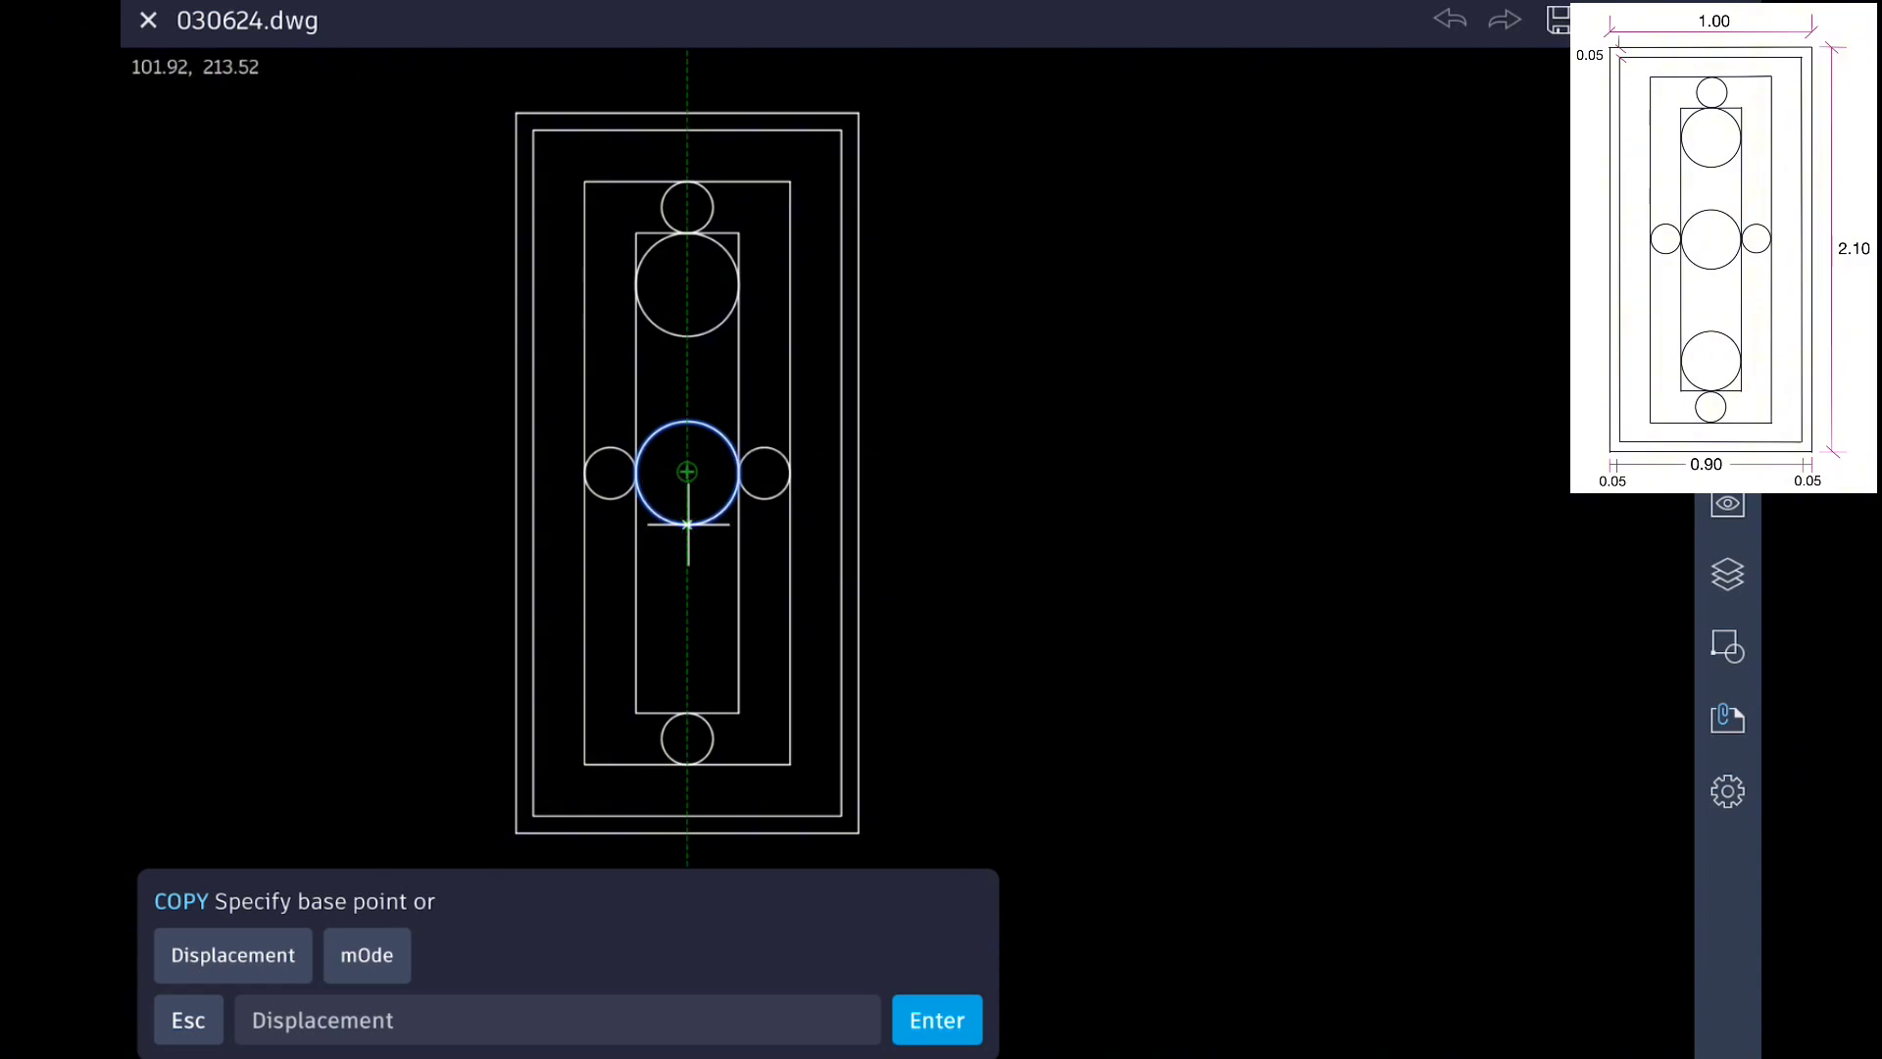
left_click(687, 525)
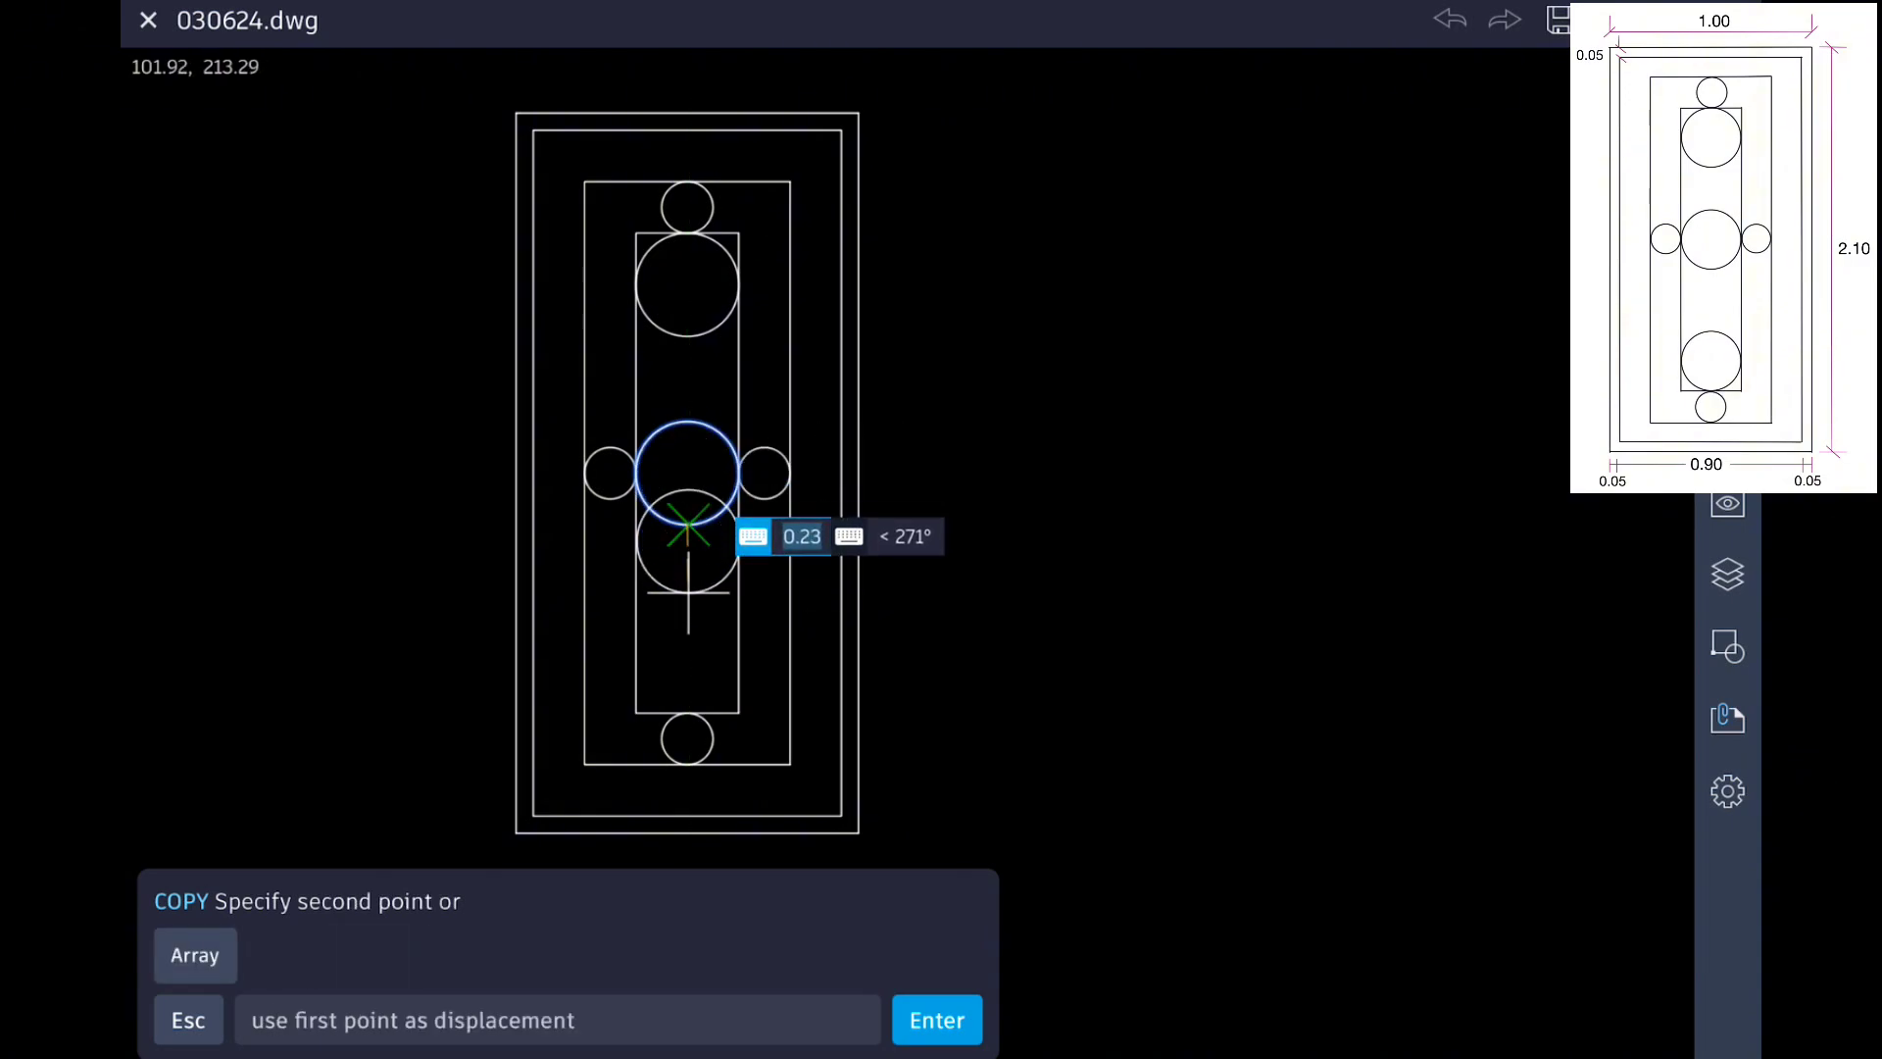
left_click(687, 740)
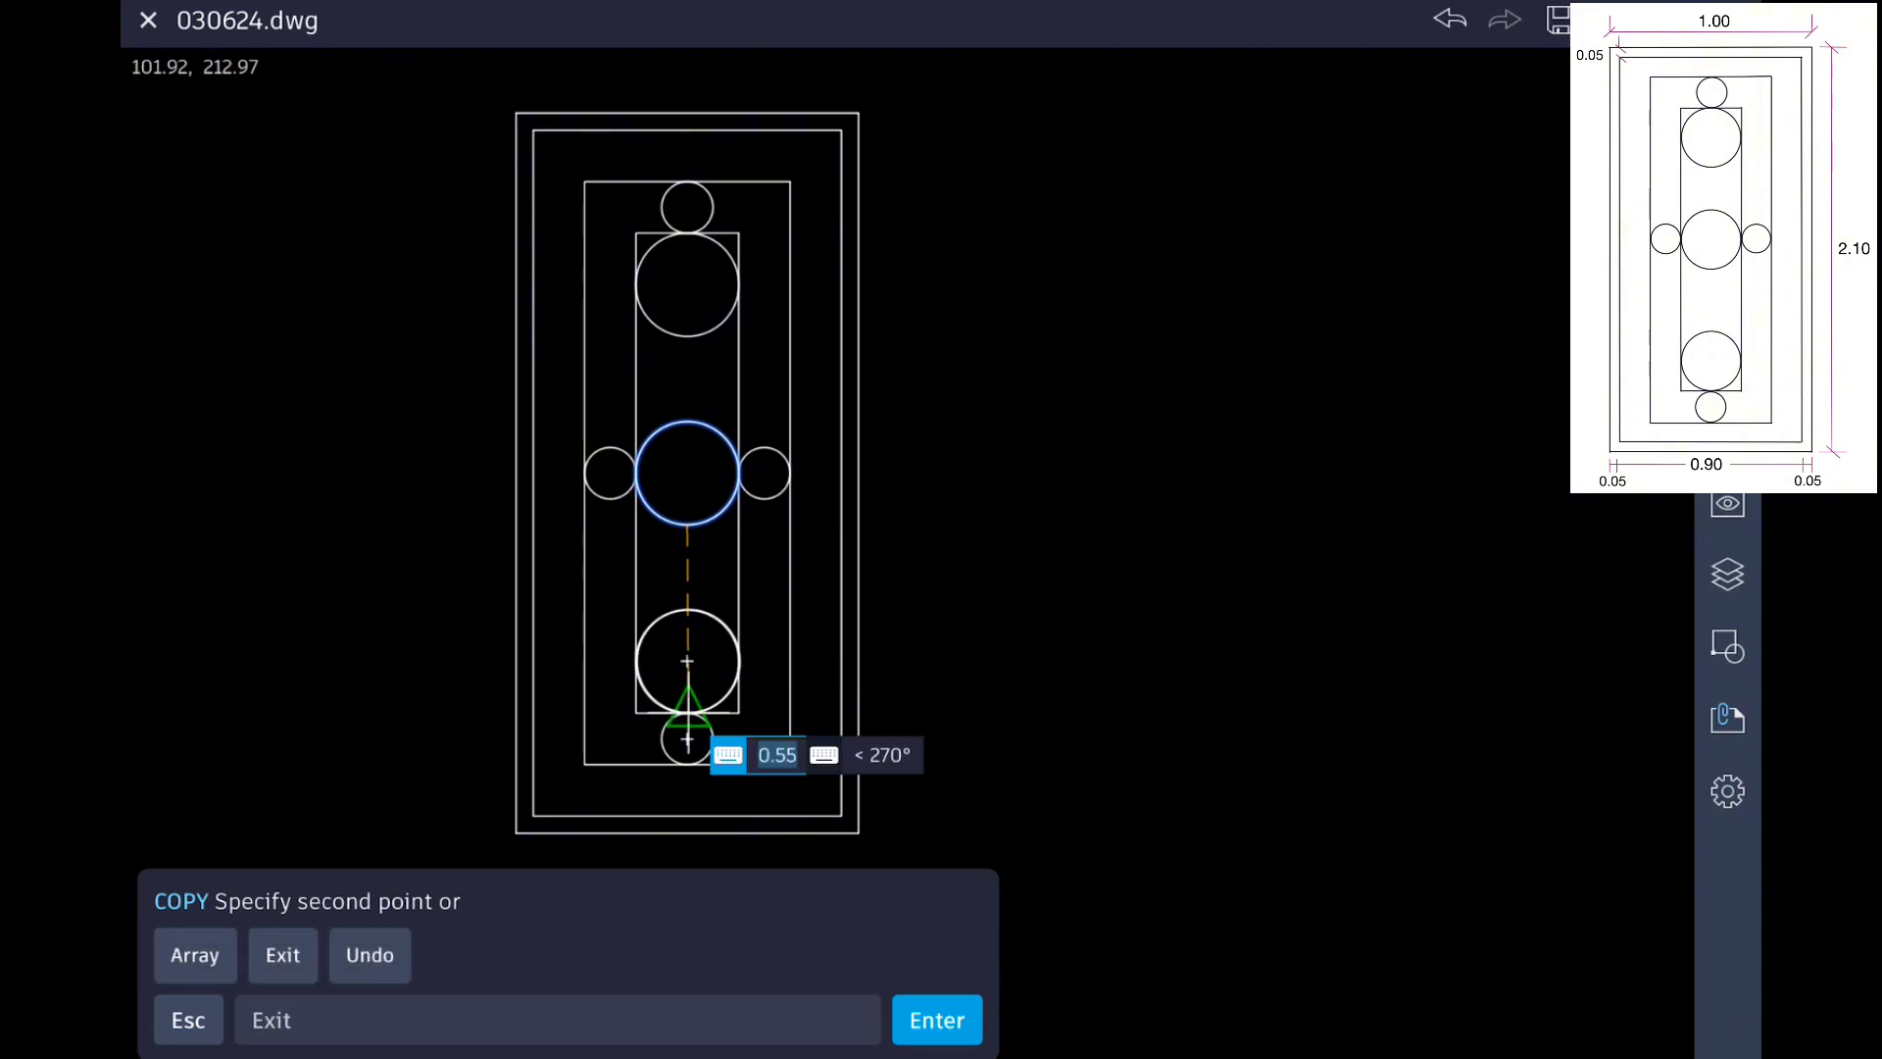
key("Return")
scroll(687, 473, "down", 1)
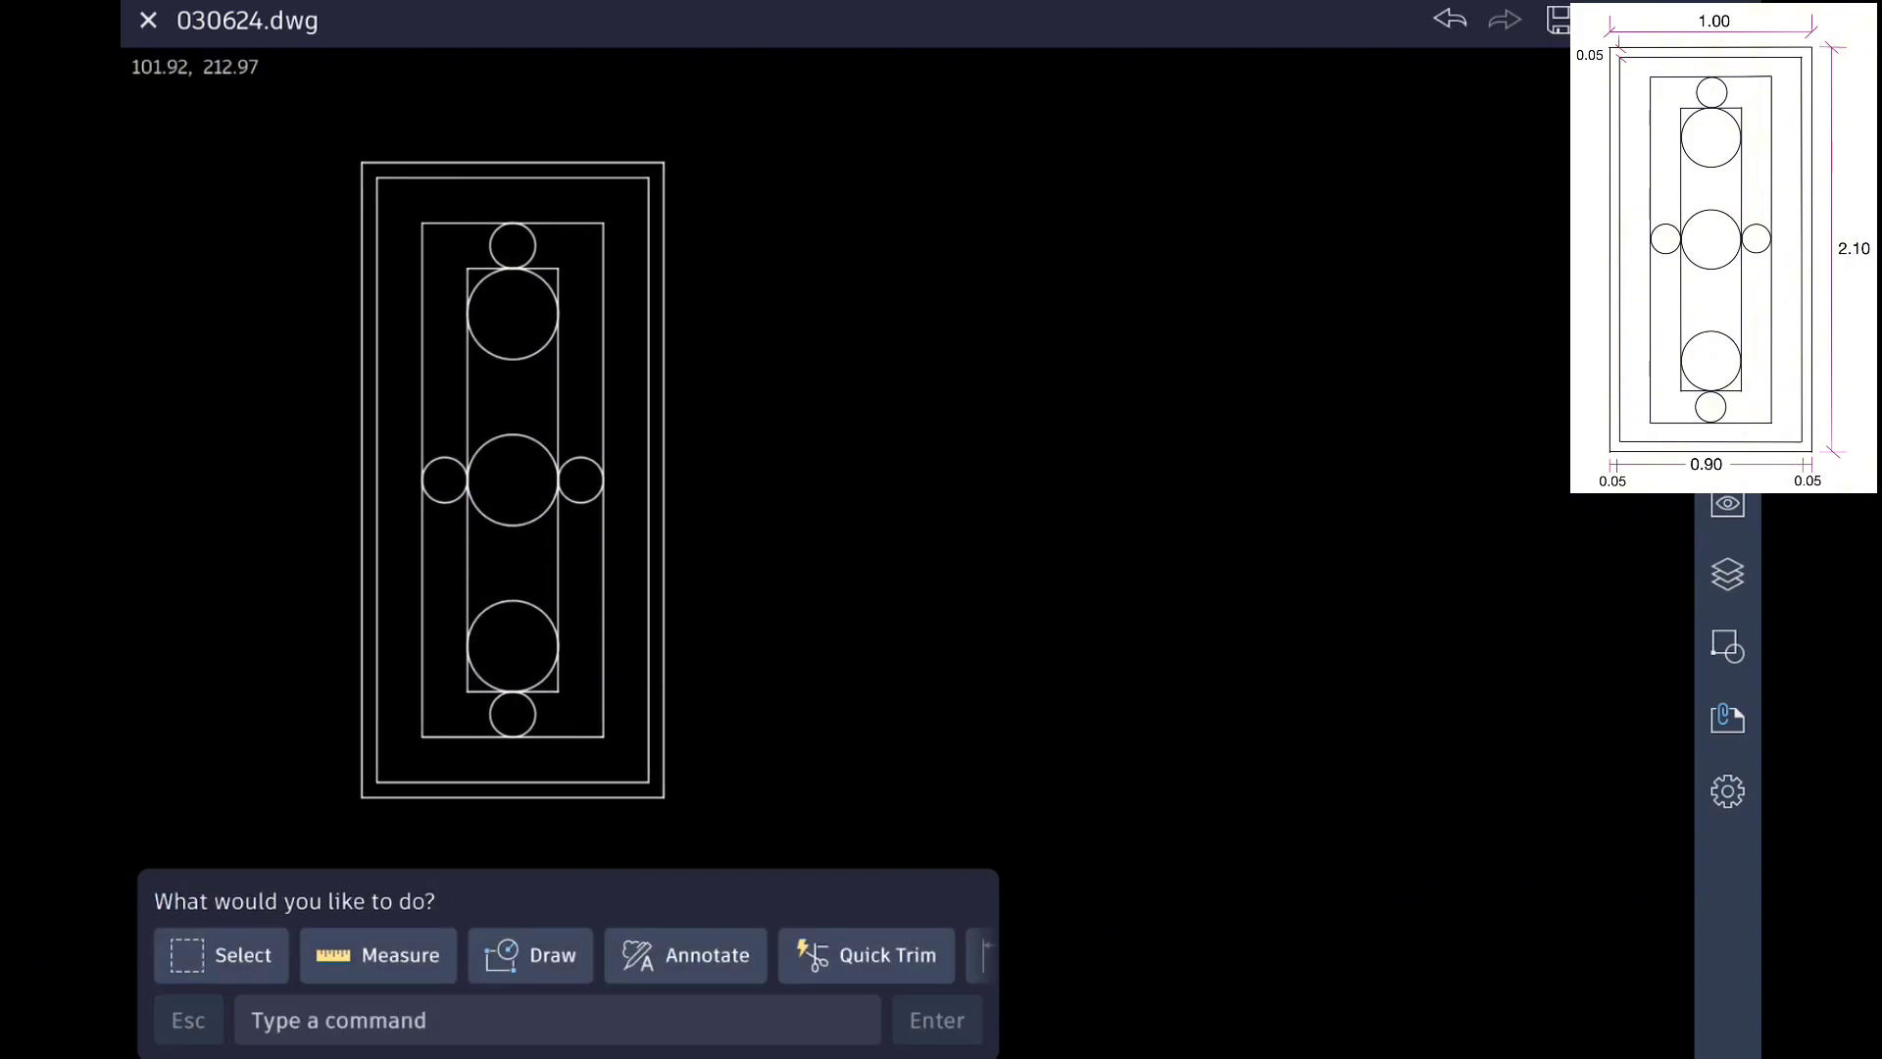
middle_click_drag(512, 465, 450, 456)
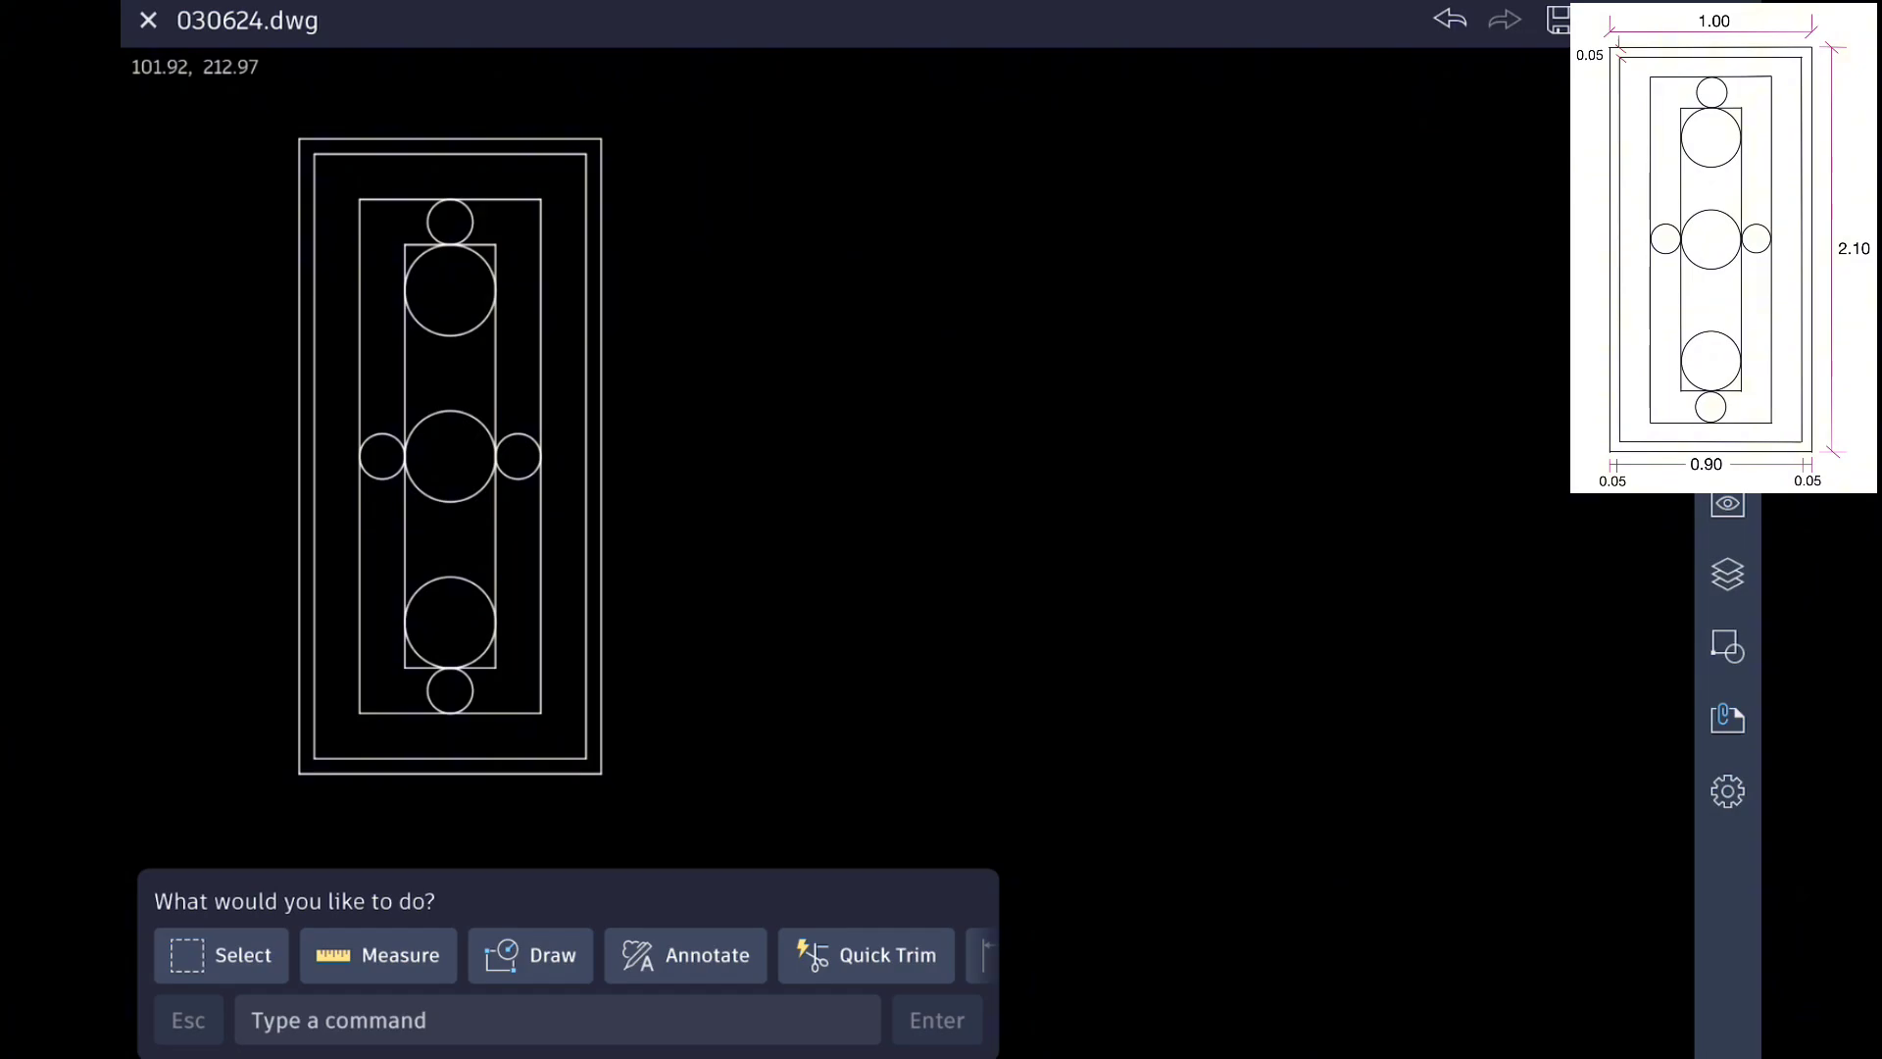
scroll(451, 470, "up", 2)
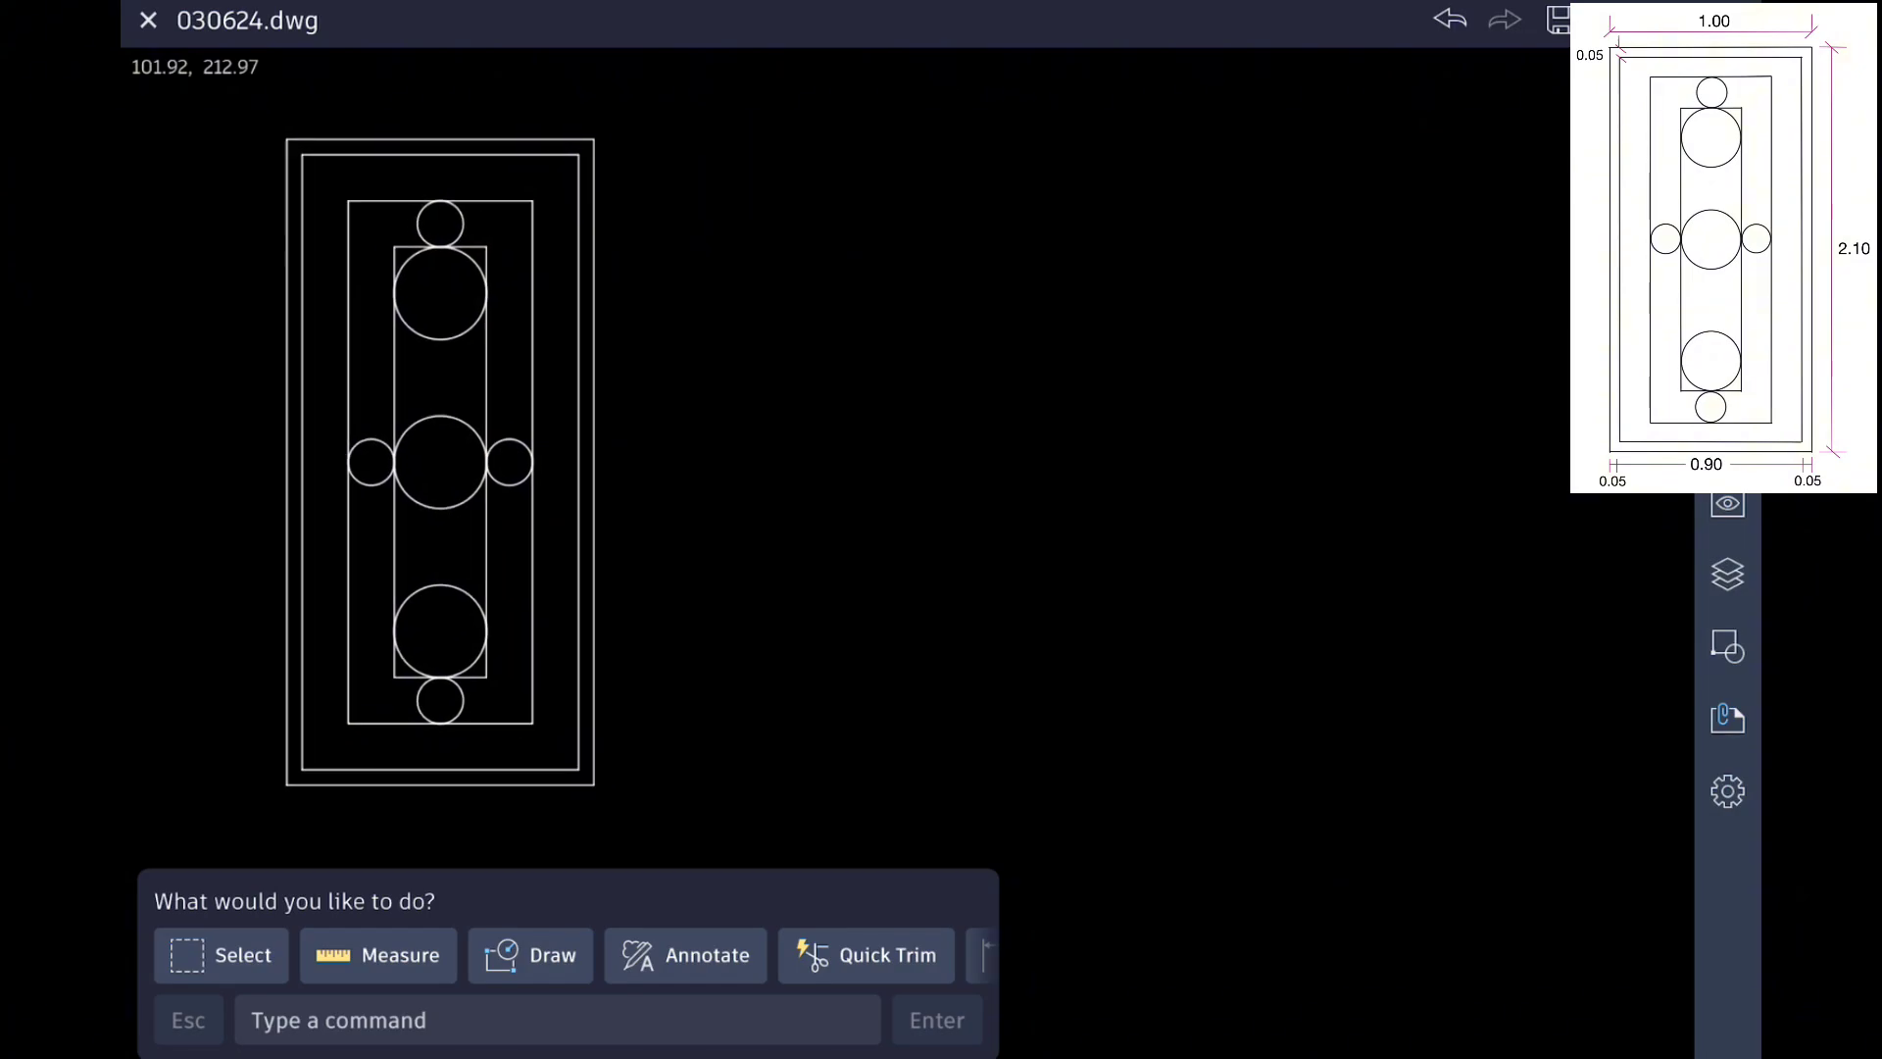